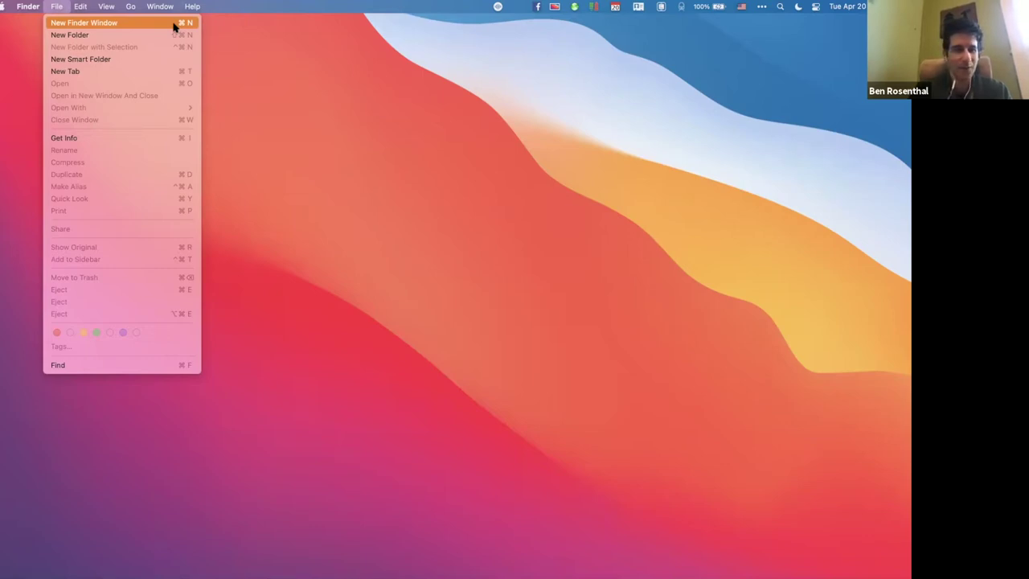
Open a home-folder window, reveal the alternate File menu items, and make an untitled folder.
left_click(173, 28)
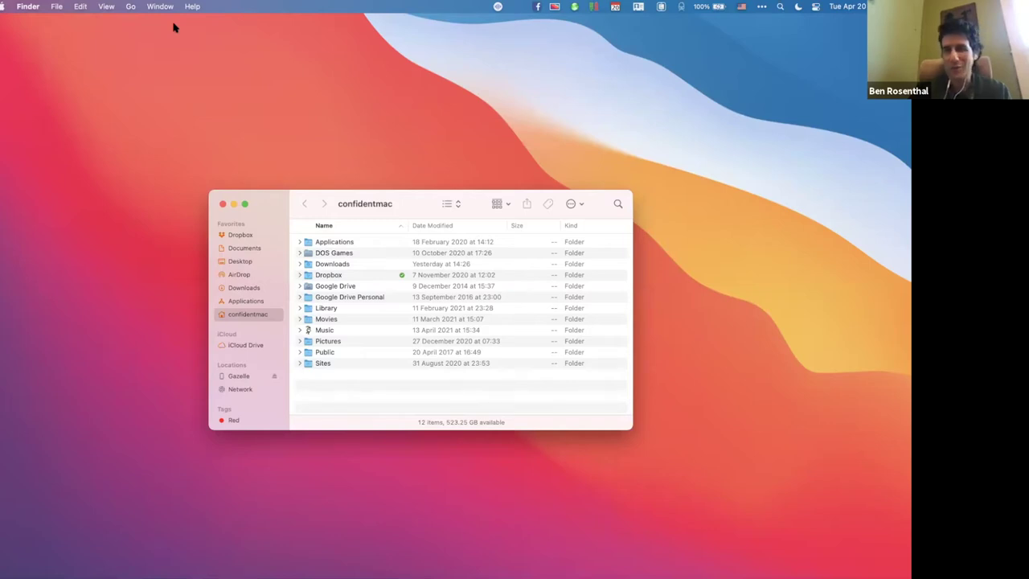
left_click(56, 7)
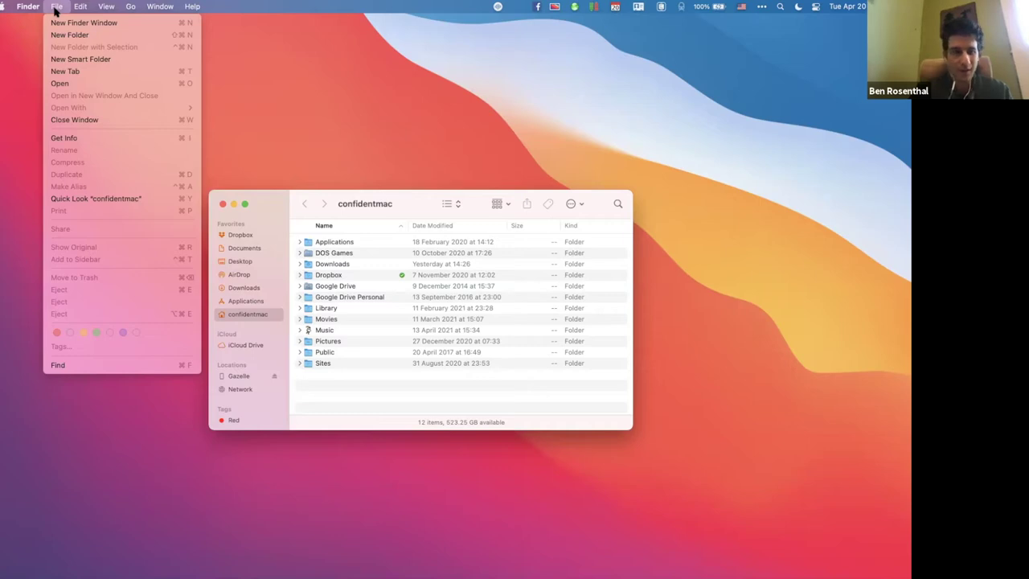
key("shift")
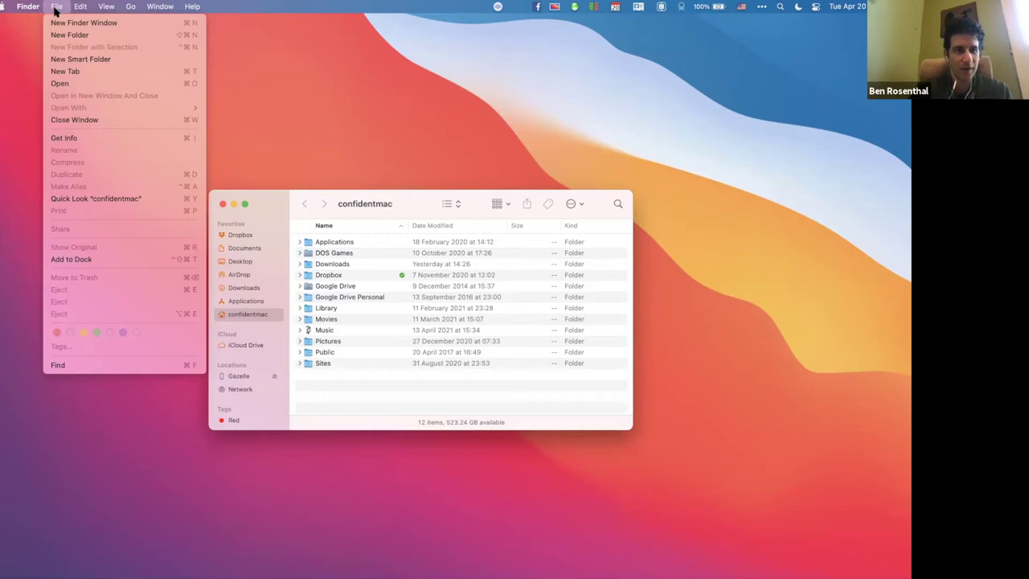
key("super+shift+n")
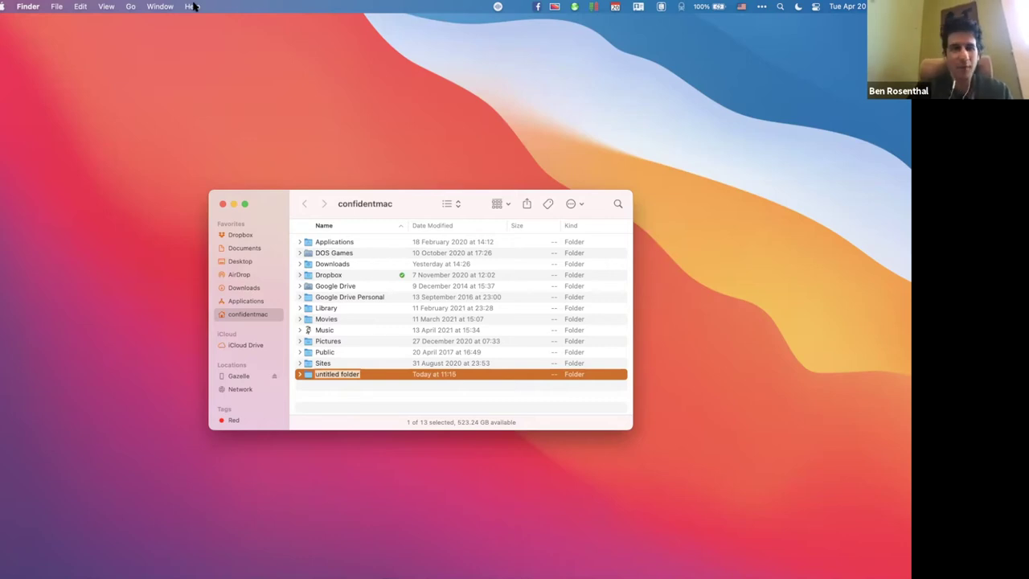
Search Help for 'keyboard shortcuts' and open the 'Use macOS keyboard shortcuts' article.
left_click(191, 7)
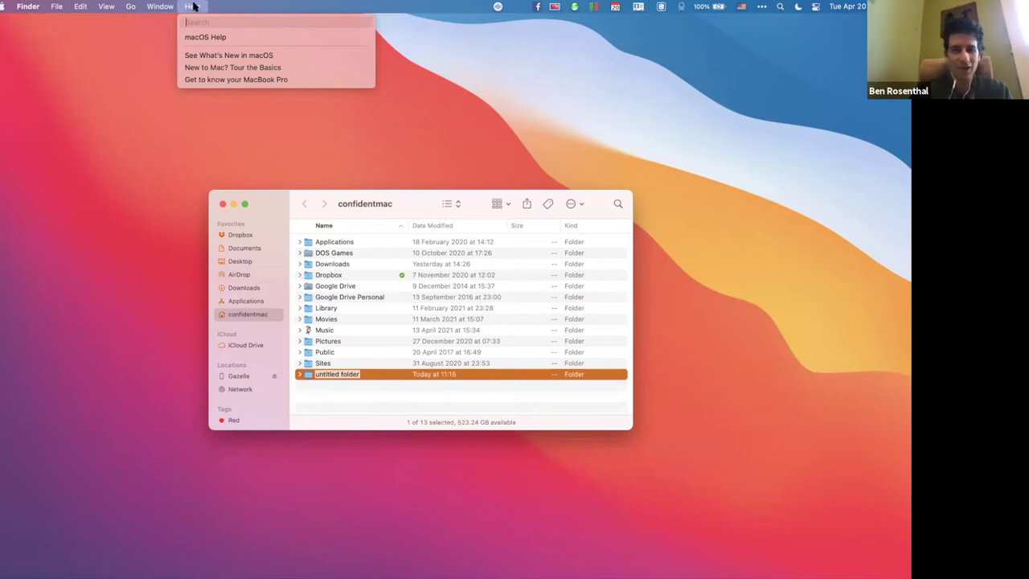
type("keyboard")
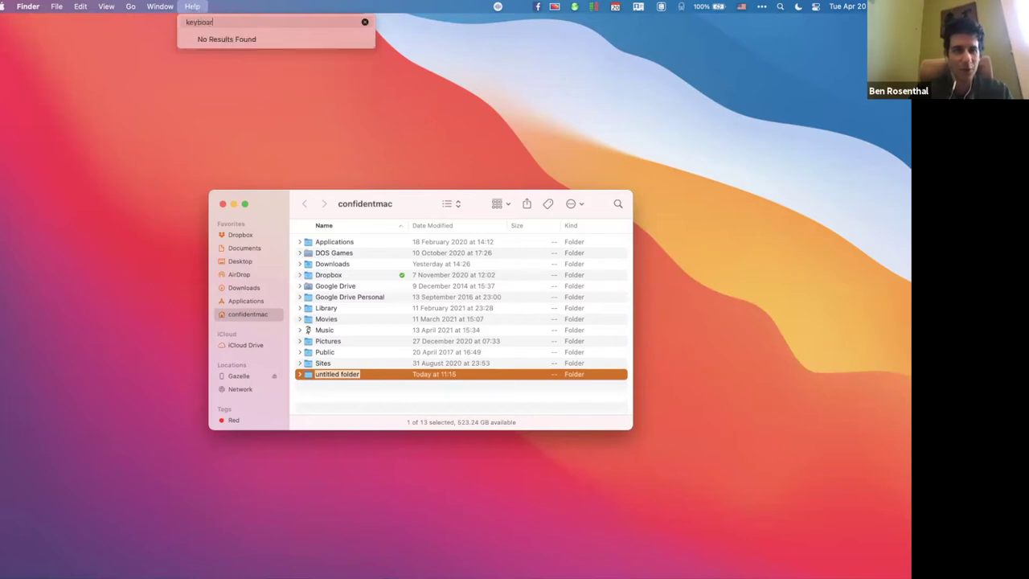
type(" shortcuts")
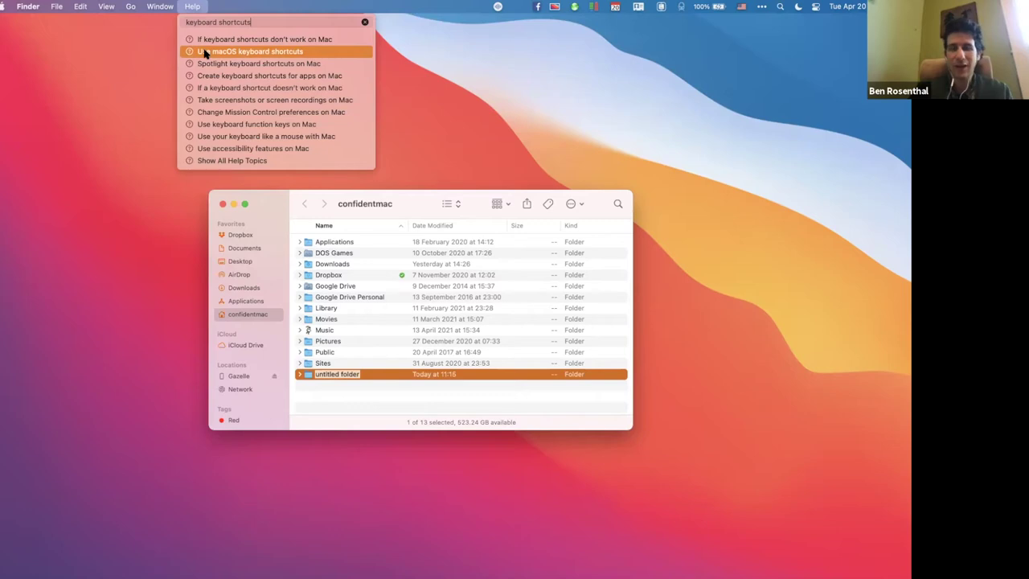
left_click(205, 53)
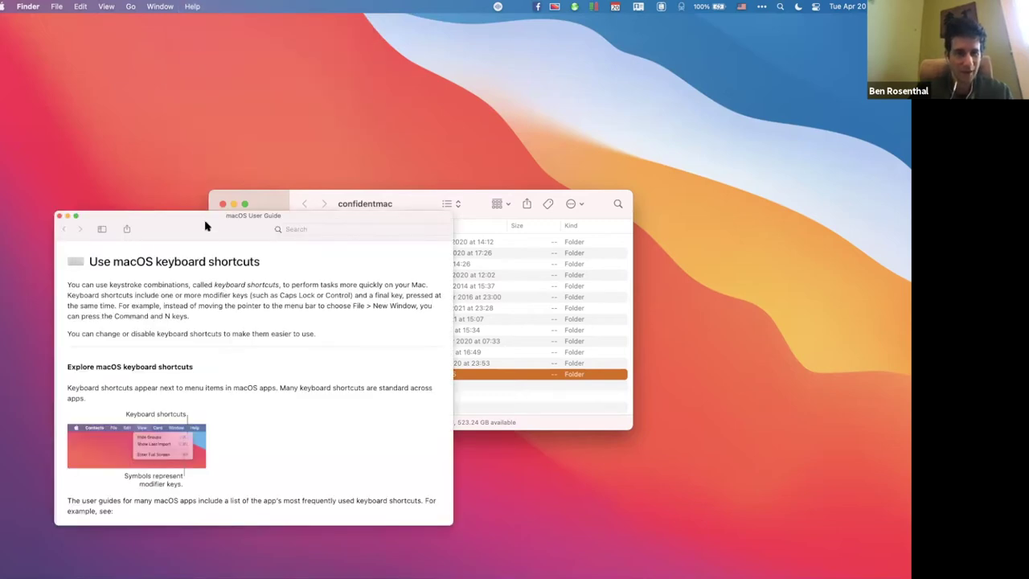
Move the guide window up to uncover Finder and scroll through the customizing steps.
left_click_drag(193, 225, 235, 106)
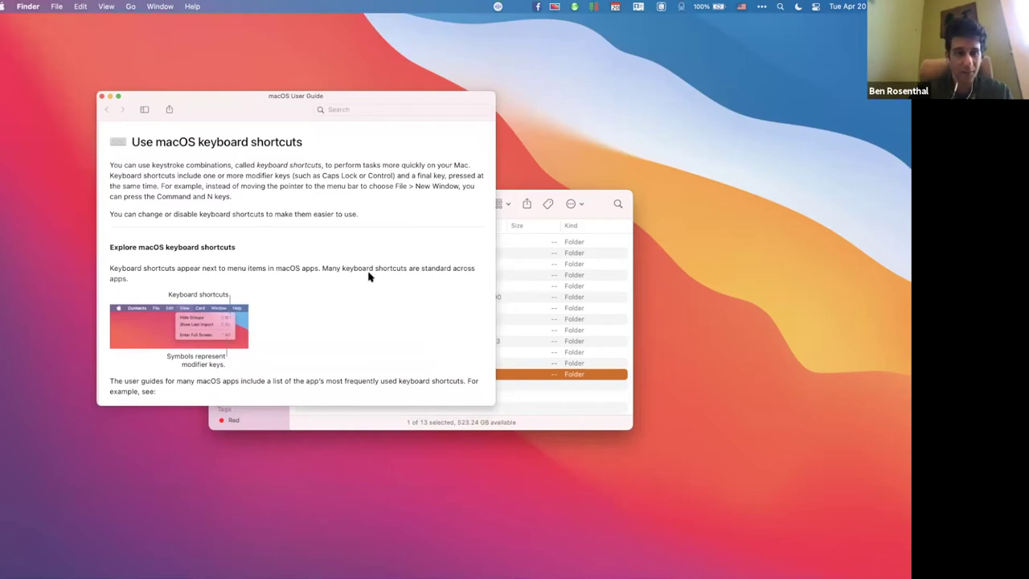
scroll(369, 276, "down", 5)
scroll(369, 276, "down", 3)
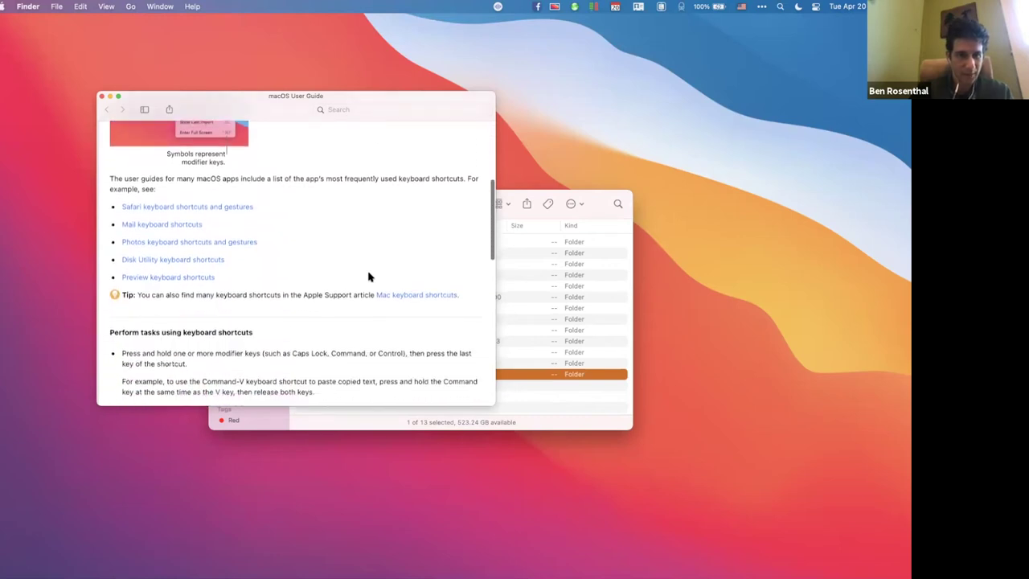
scroll(369, 277, "down", 6)
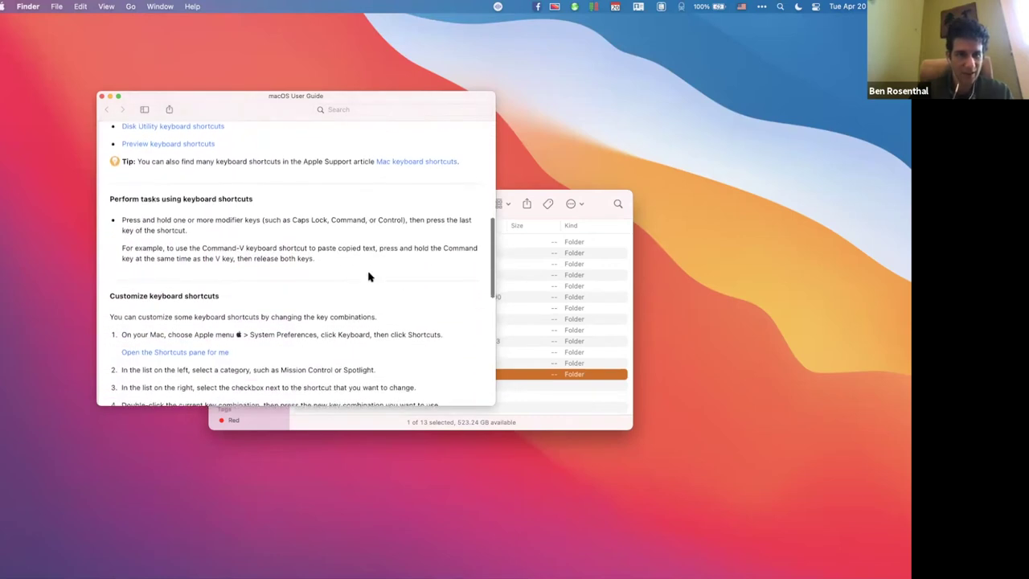
scroll(369, 277, "down", 6)
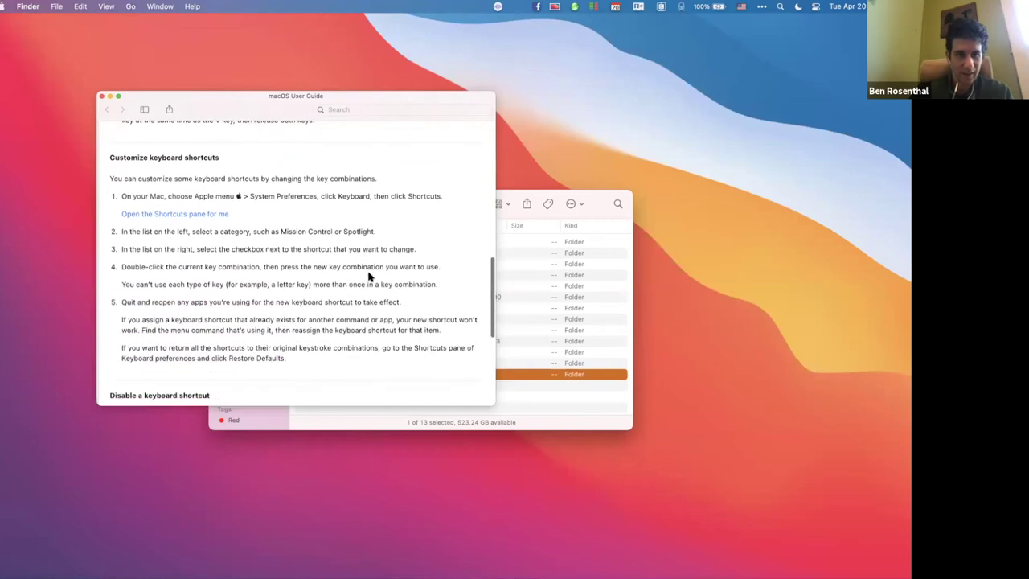
scroll(369, 277, "down", 1)
scroll(369, 277, "down", 9)
scroll(369, 277, "down", 2)
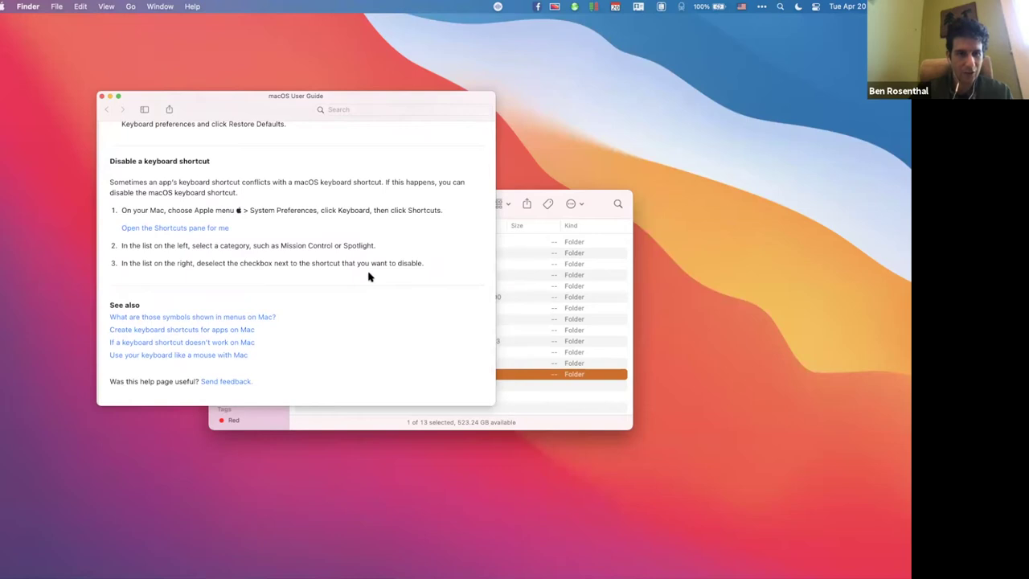
scroll(369, 277, "up", 20)
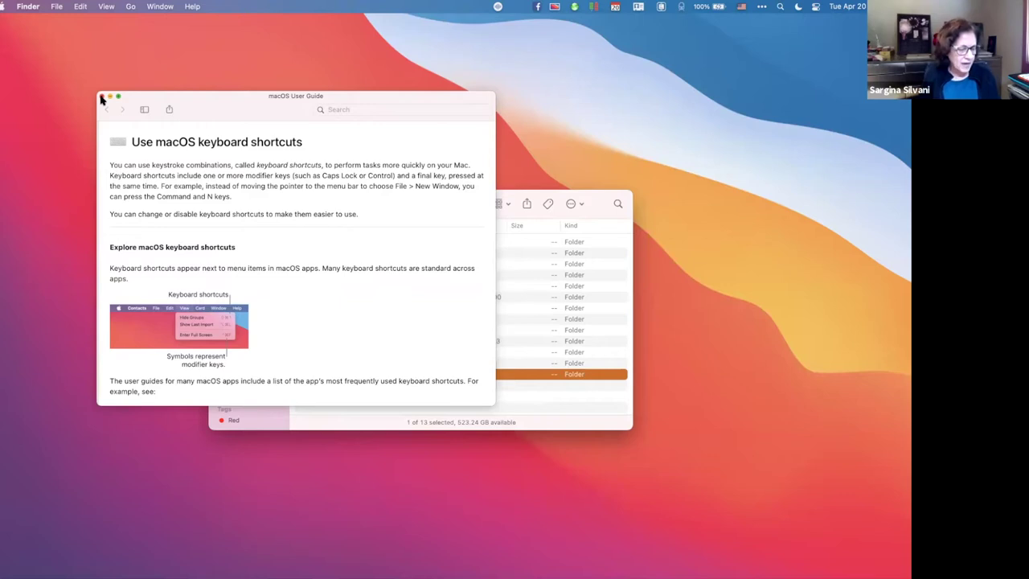
Close the shortcuts guide, trash the untitled folder, and search Help for 'symbols menus'.
left_click(101, 96)
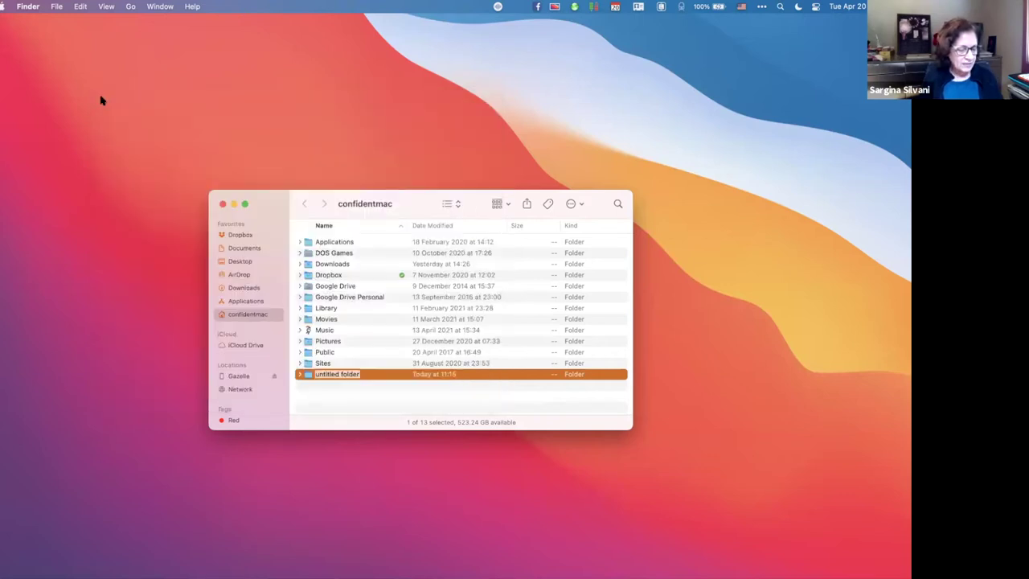
key("super+BackSpace")
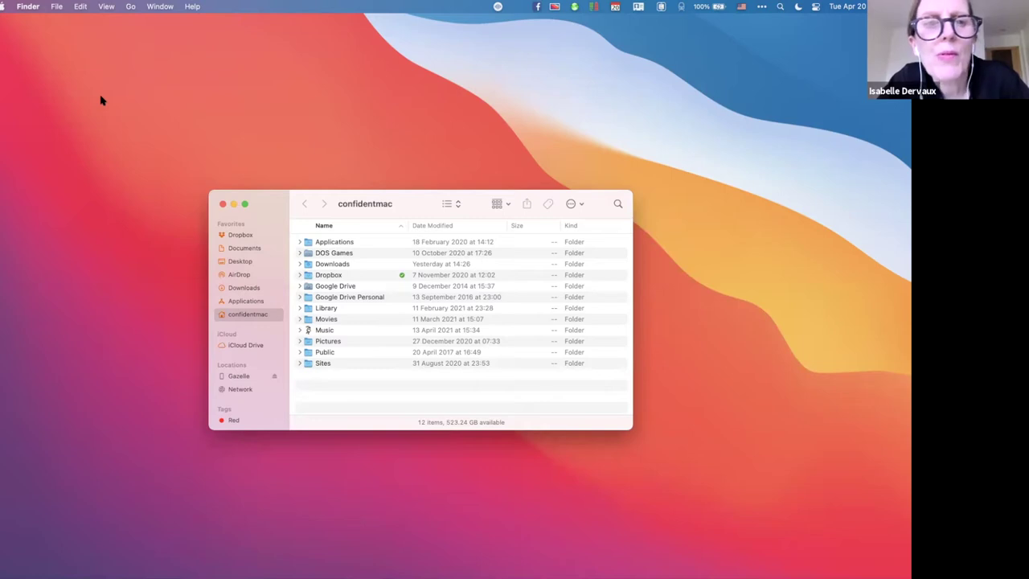
left_click(191, 6)
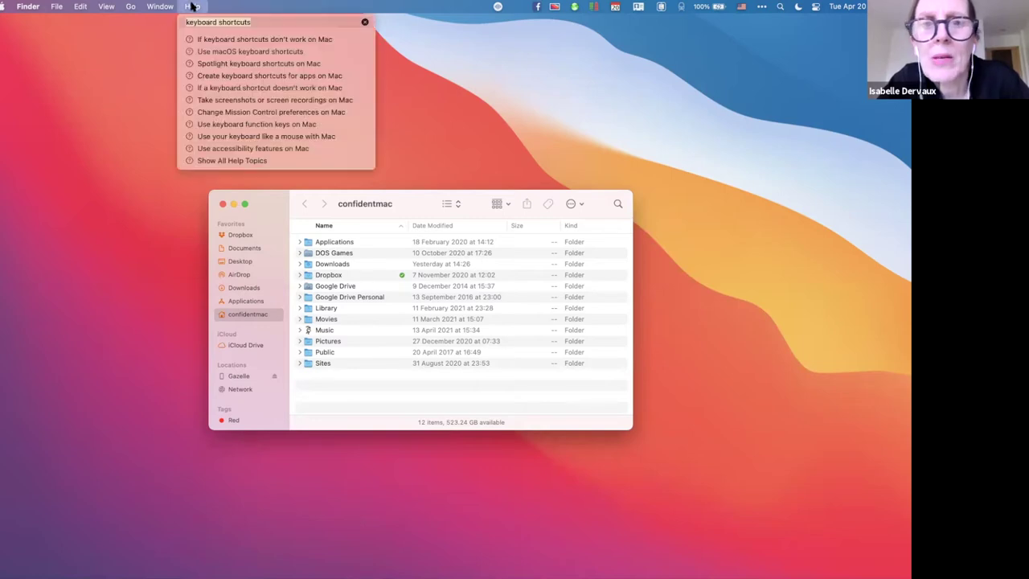
type("symbols men")
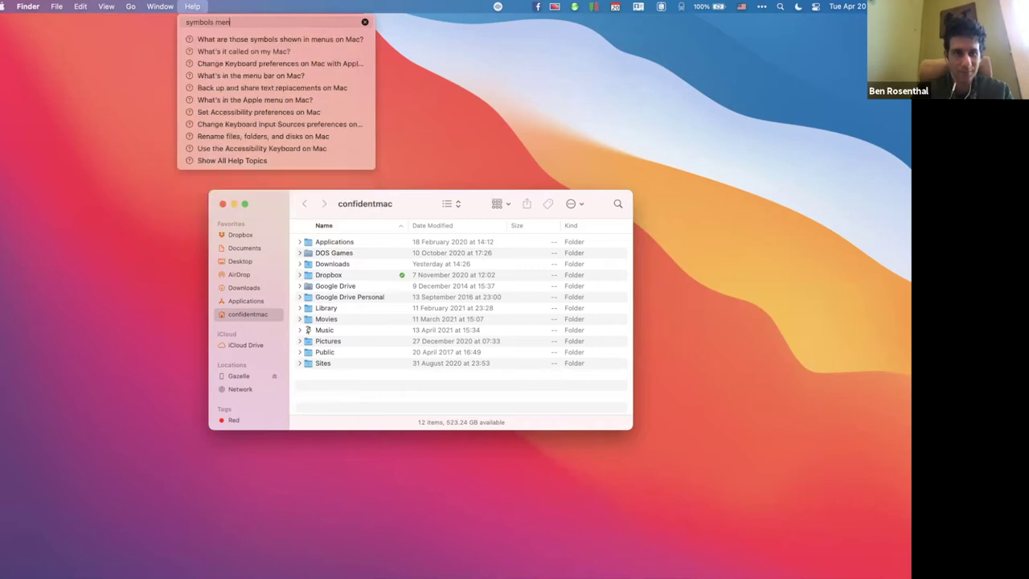
type("us")
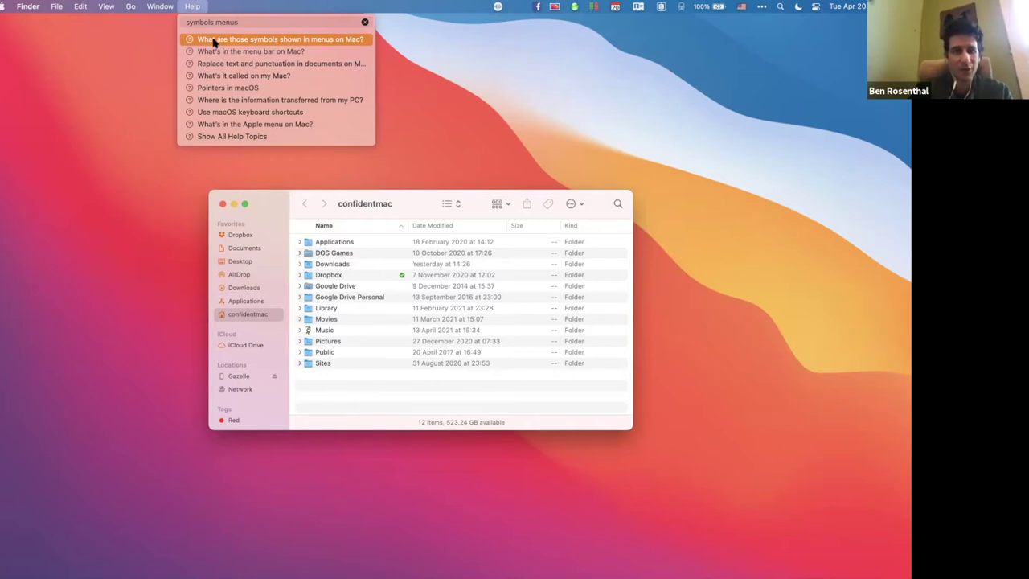
Open the article on symbols shown in menus and enlarge its window to show more symbols.
left_click(214, 42)
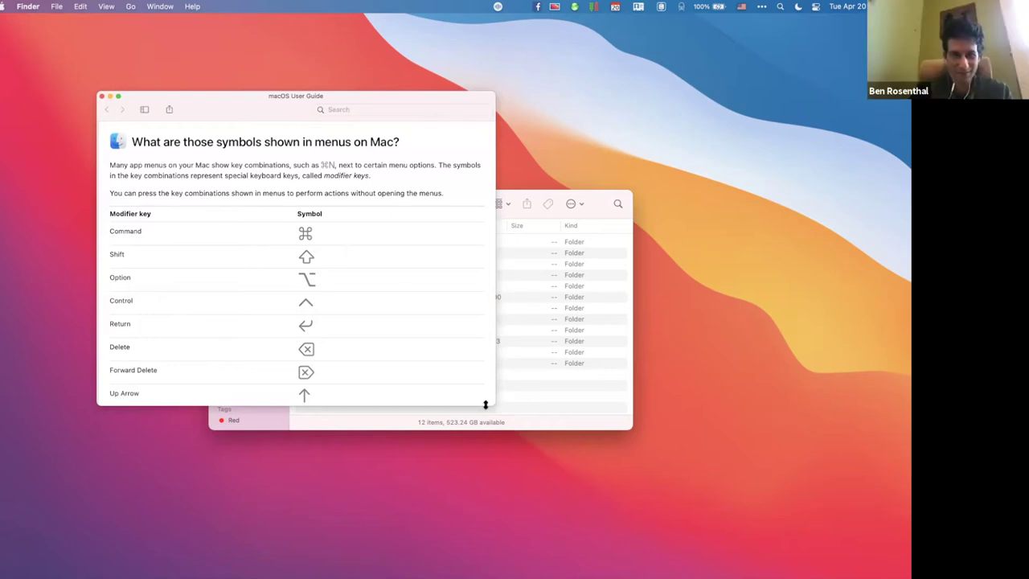
left_click_drag(489, 401, 494, 546)
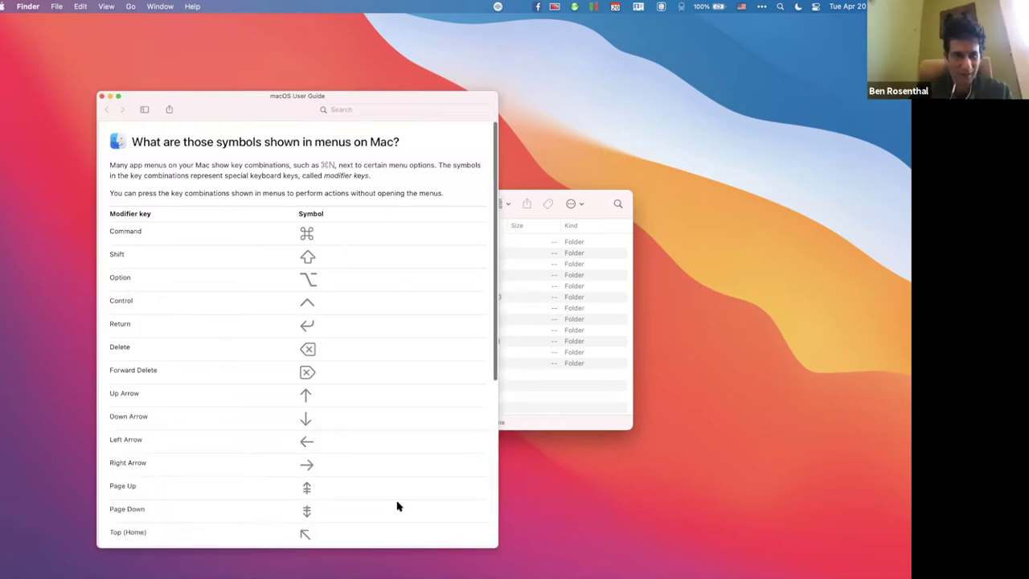
scroll(397, 506, "down", 5)
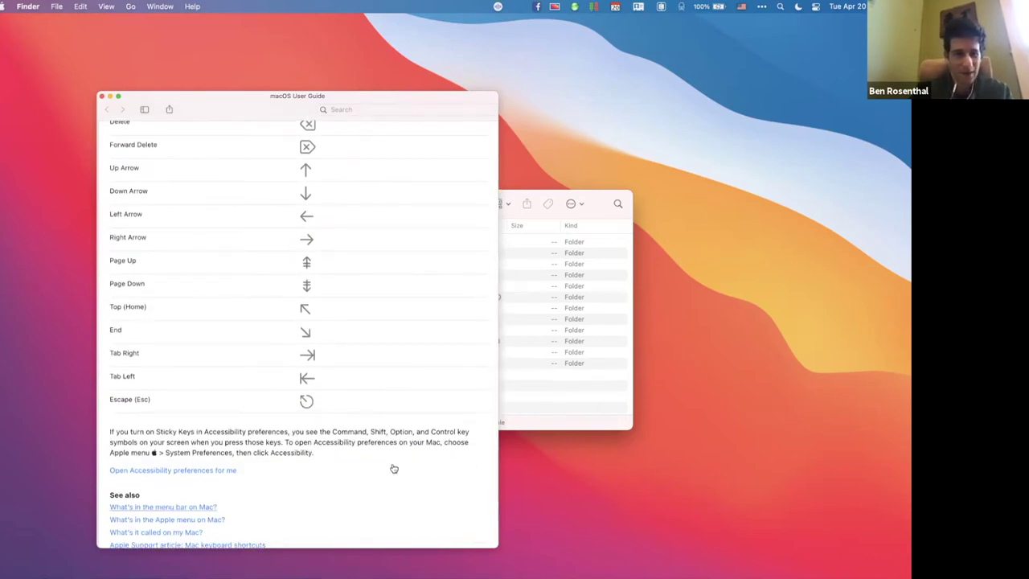
scroll(394, 468, "up", 4)
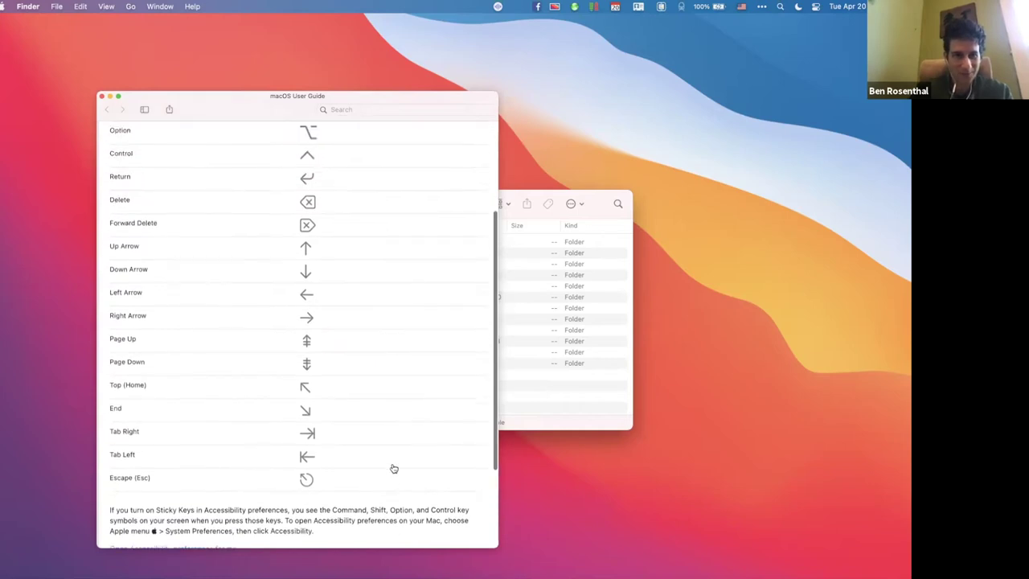
scroll(394, 468, "up", 3)
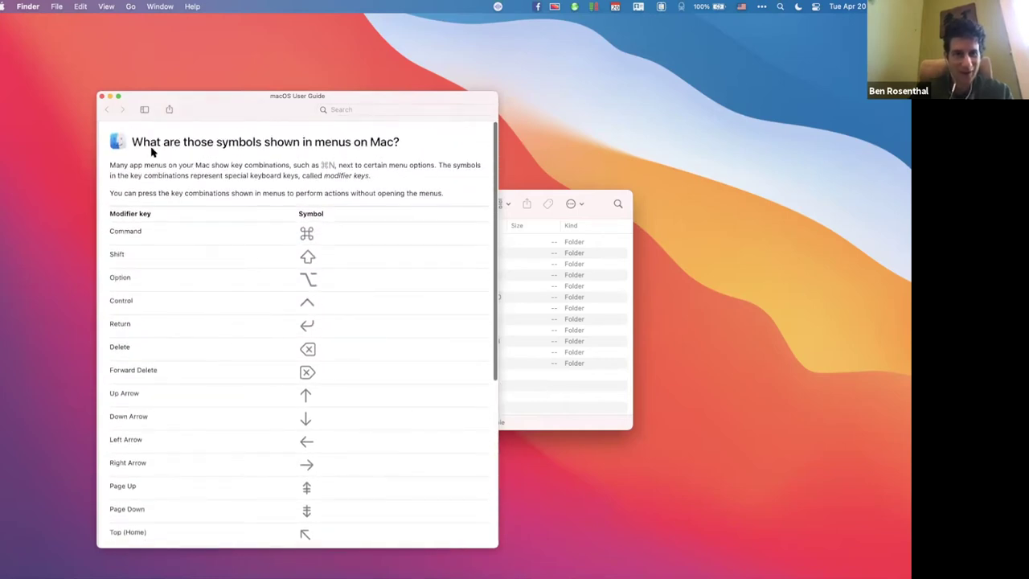
Reopen the menu-symbols article, open and dismiss its Share menu, then close the User Guide.
left_click(102, 96)
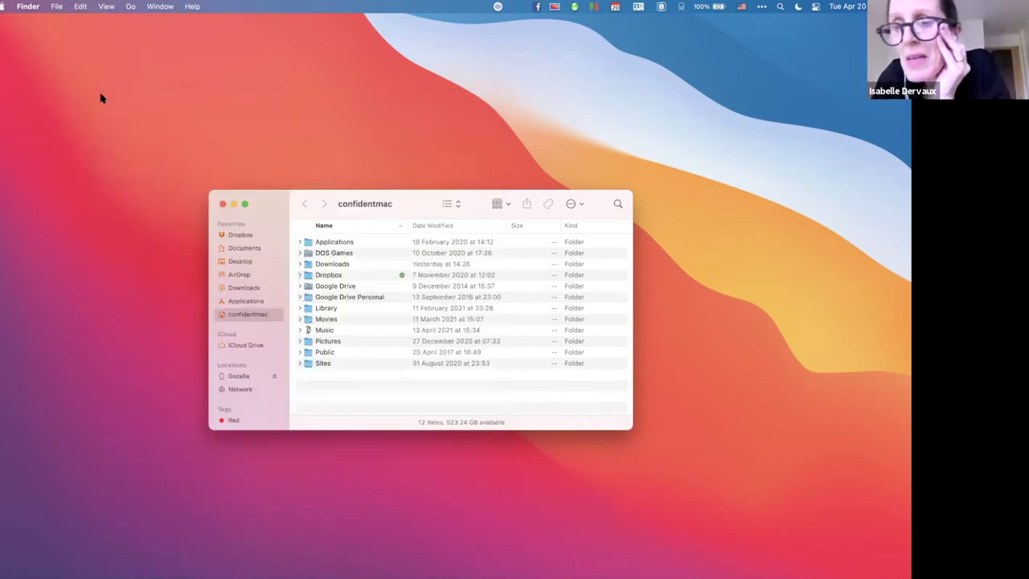
left_click(193, 6)
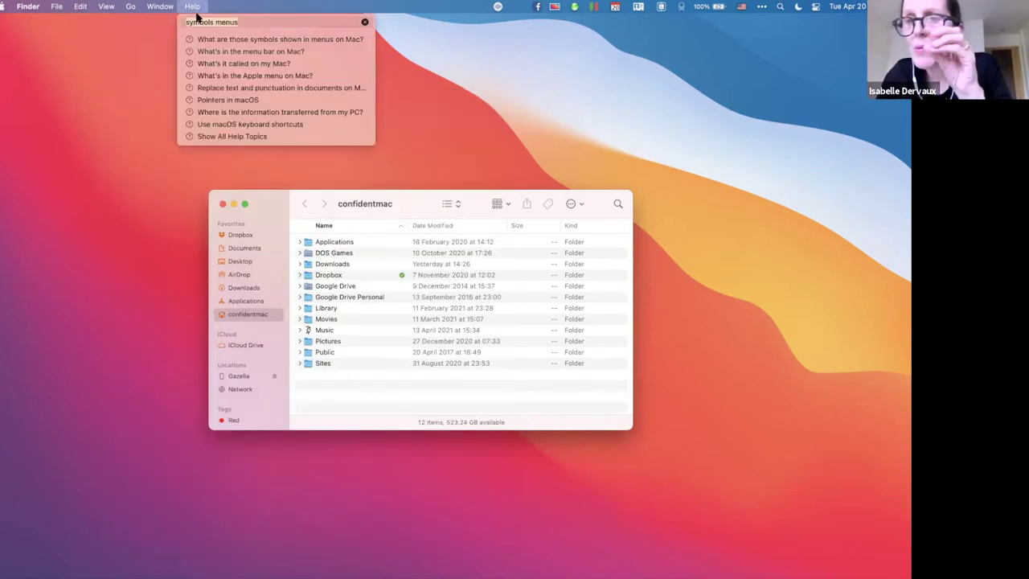
left_click(207, 41)
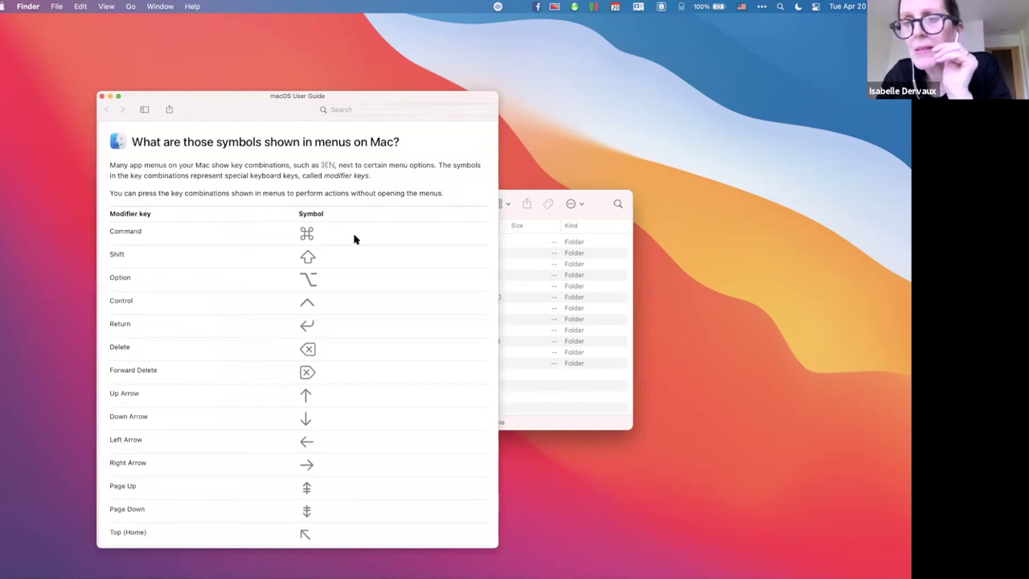
left_click(170, 110)
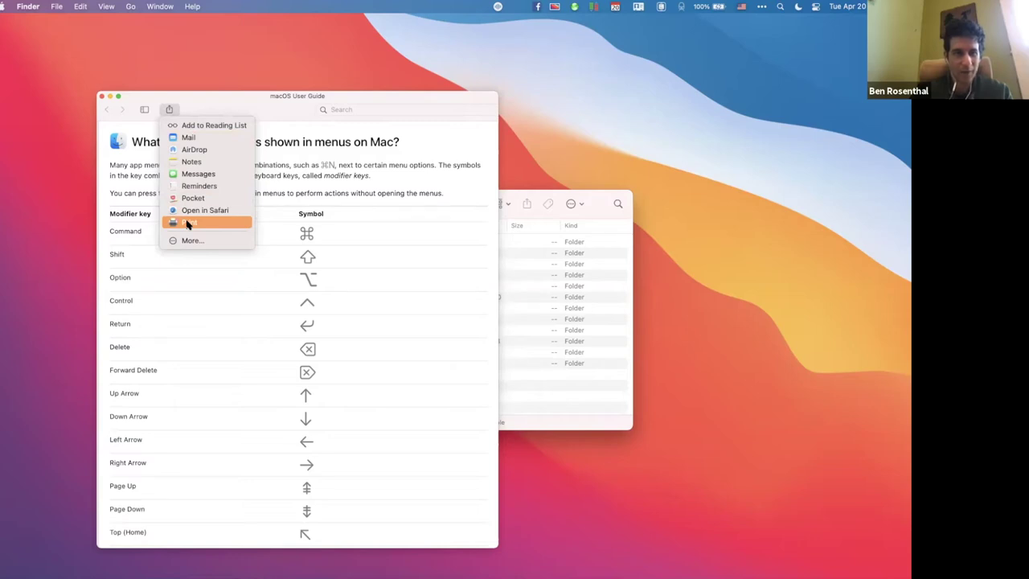
left_click(118, 175)
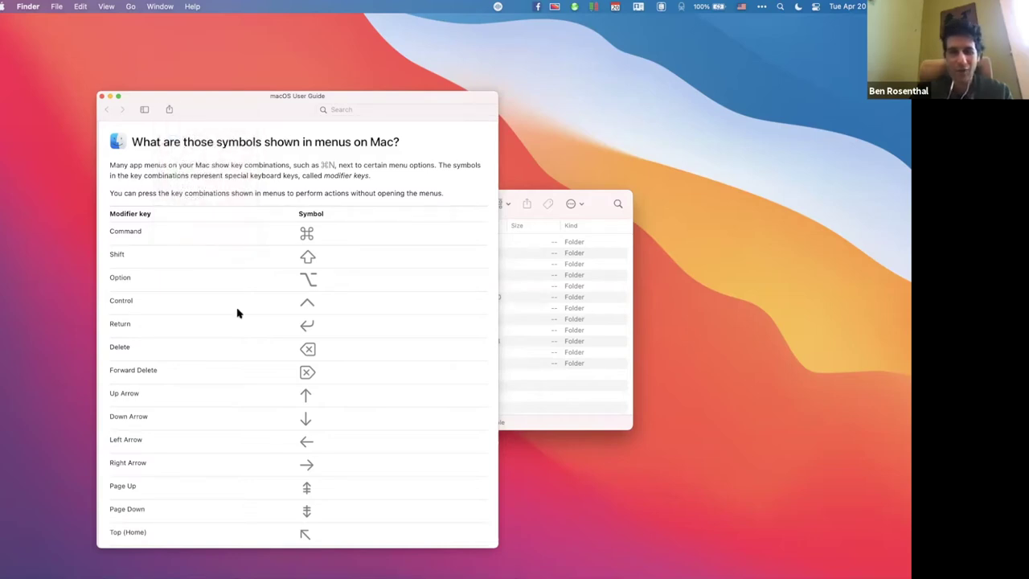
left_click(102, 97)
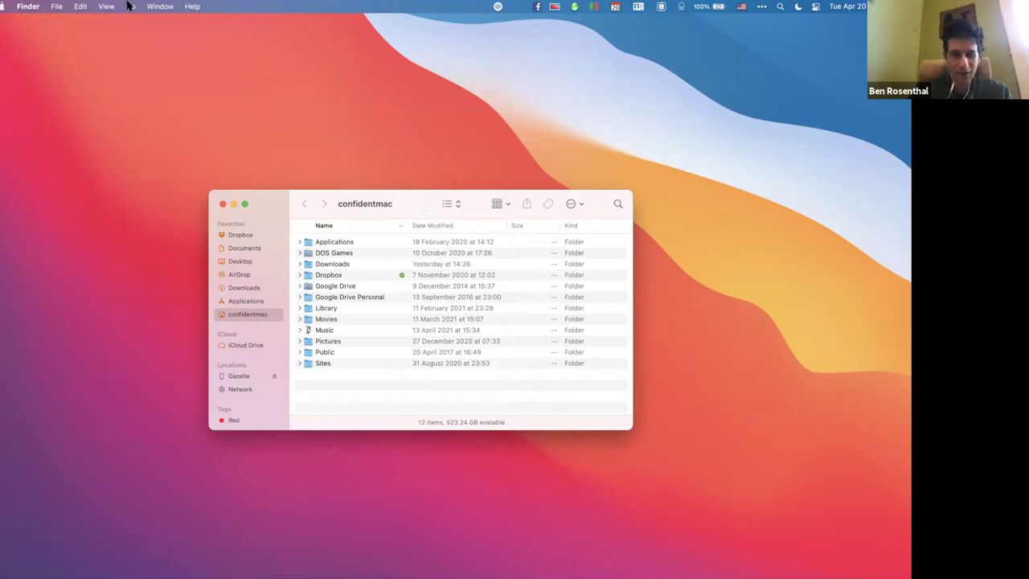
Launch Pages via Spotlight and create Untitled 2 from the Blank Landscape template.
type("Pages")
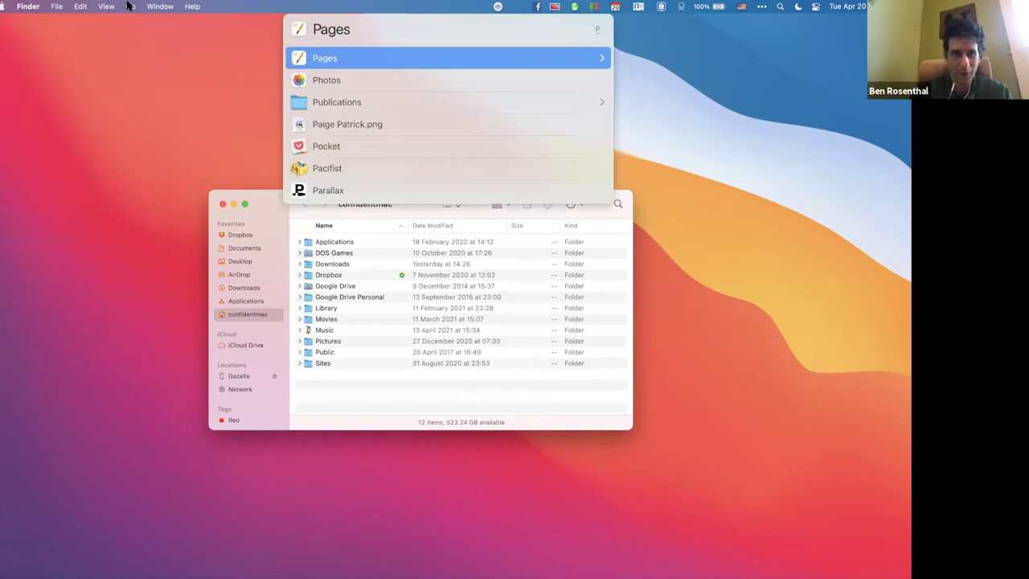
key("Return")
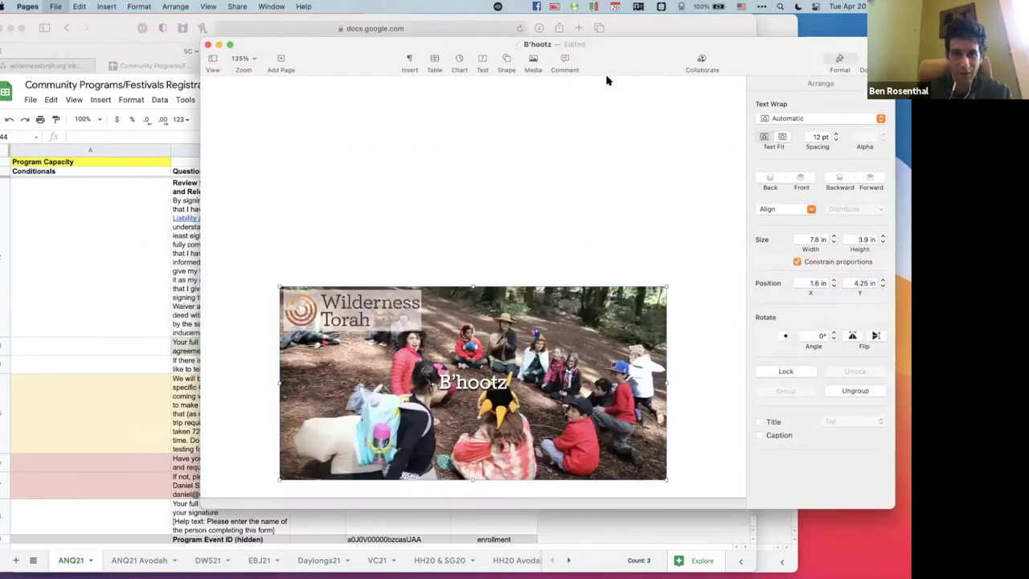
key("super+n")
left_click(573, 93)
key("super+n")
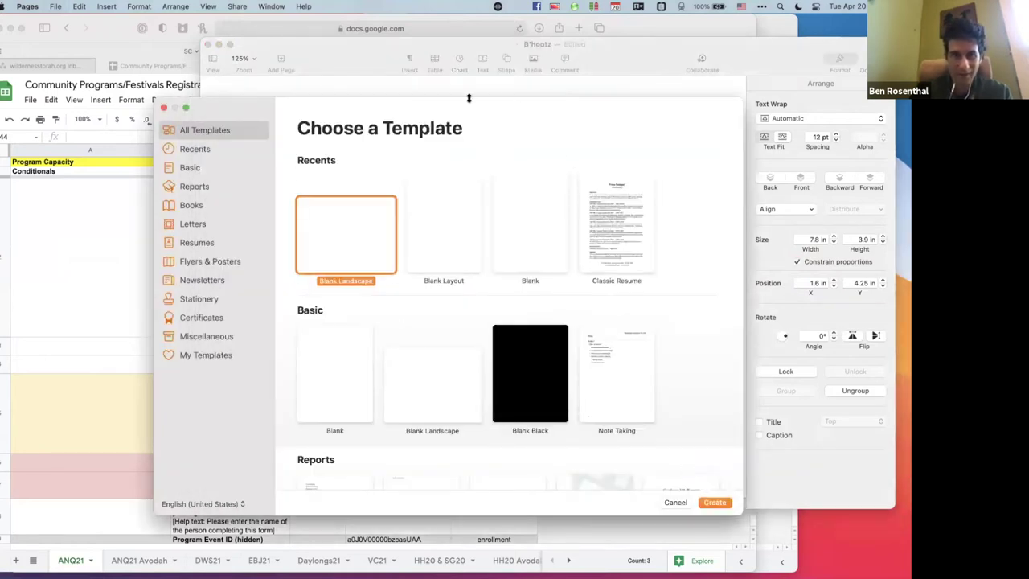
left_click_drag(399, 108, 0, 167)
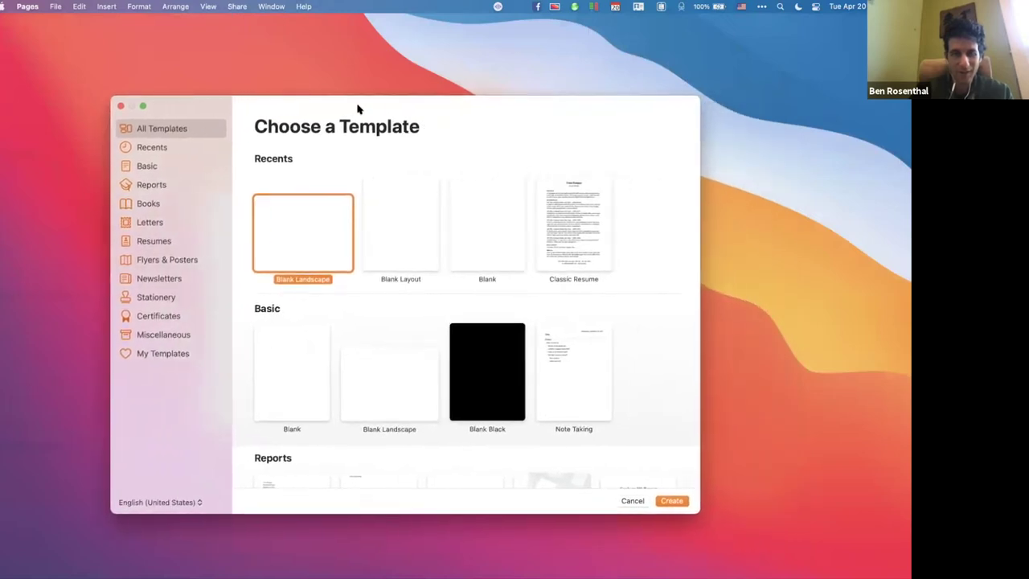
left_click(674, 501)
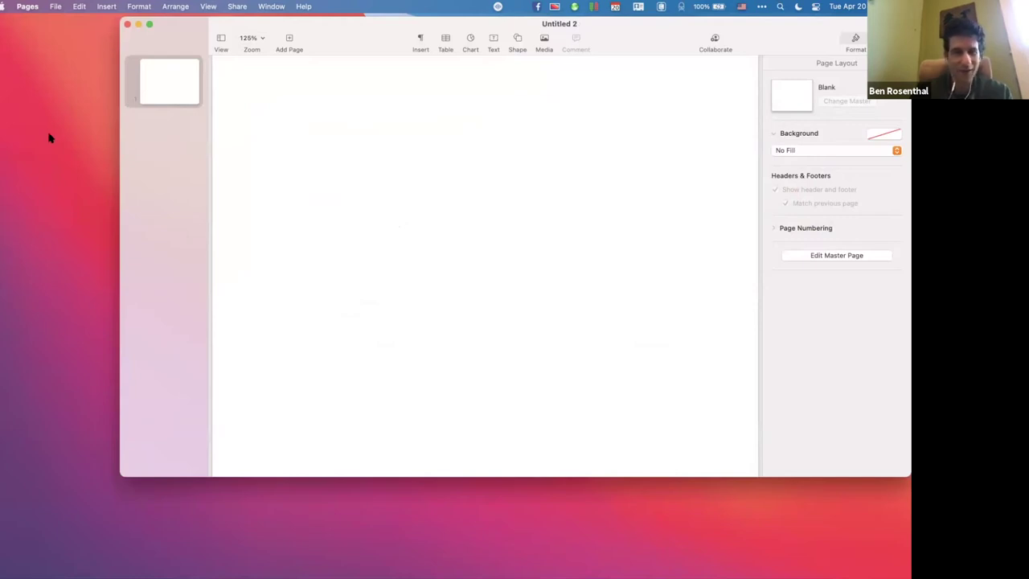
Bring up the Save dialog for Untitled 2 with Cmd-S.
key("super+s")
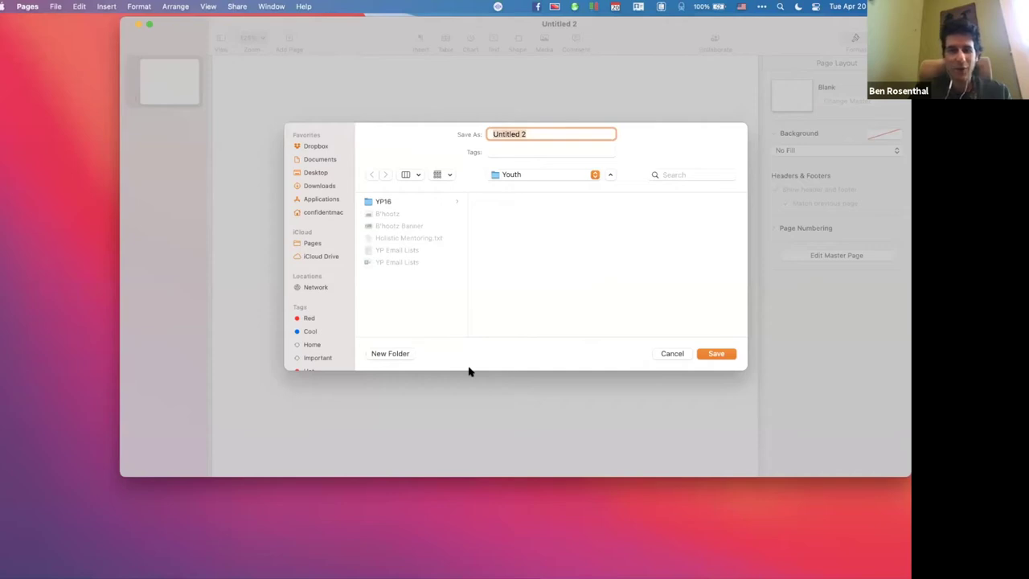
Start a new folder inside Youth, then cancel both the folder and the save.
left_click(389, 354)
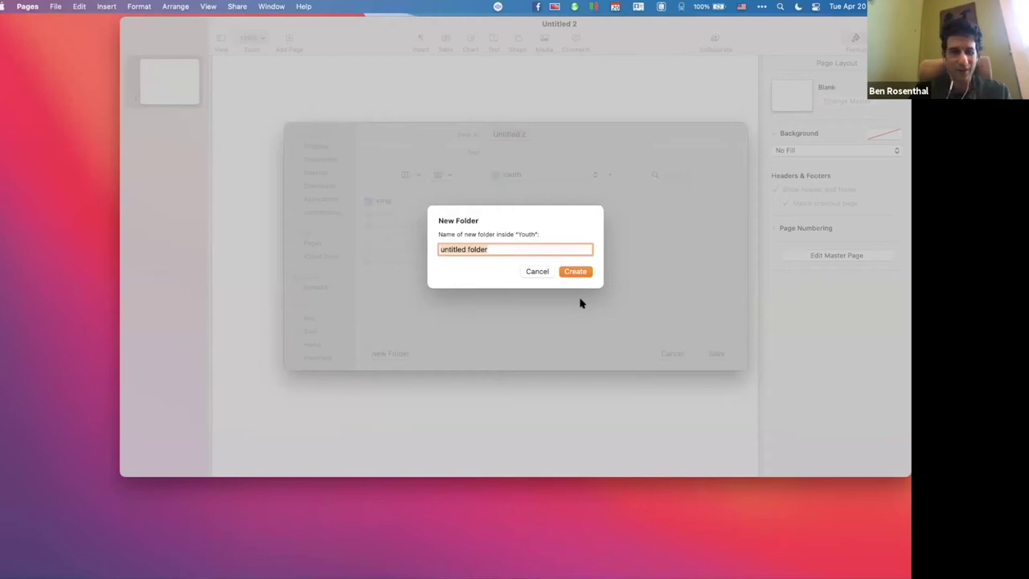
key("Escape")
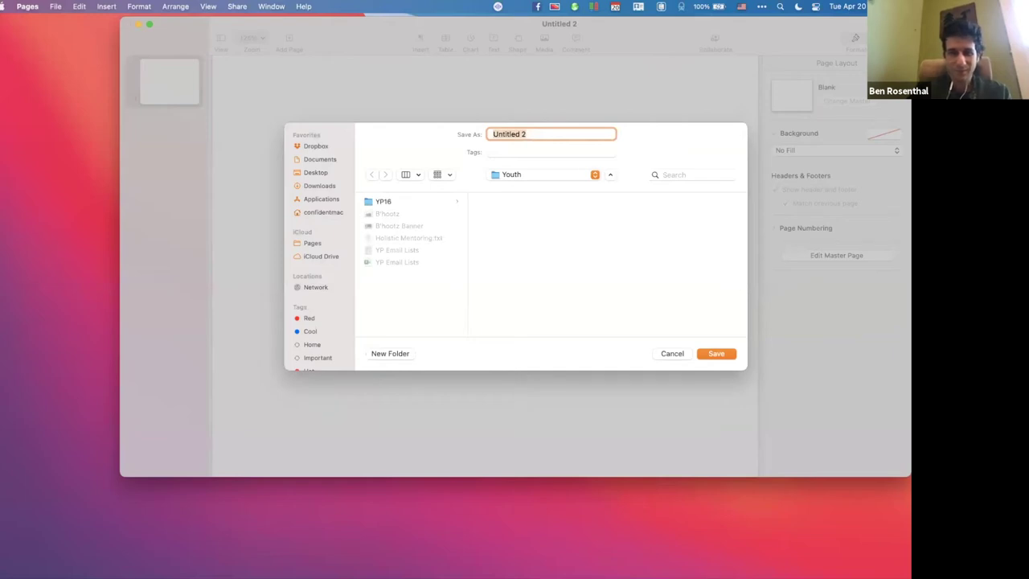
key("Return")
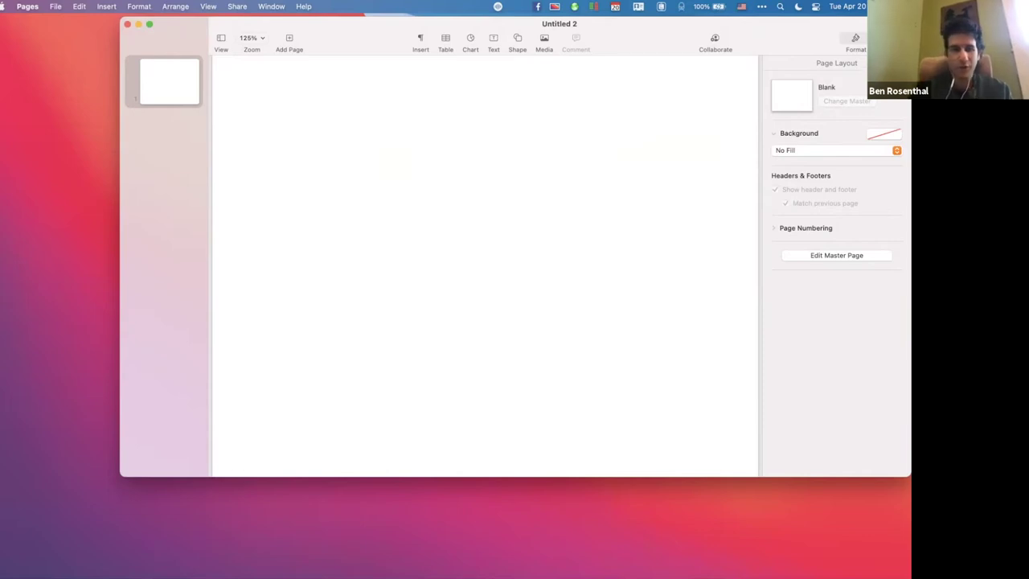
Close the unsaved Untitled 2 document window.
left_click(126, 26)
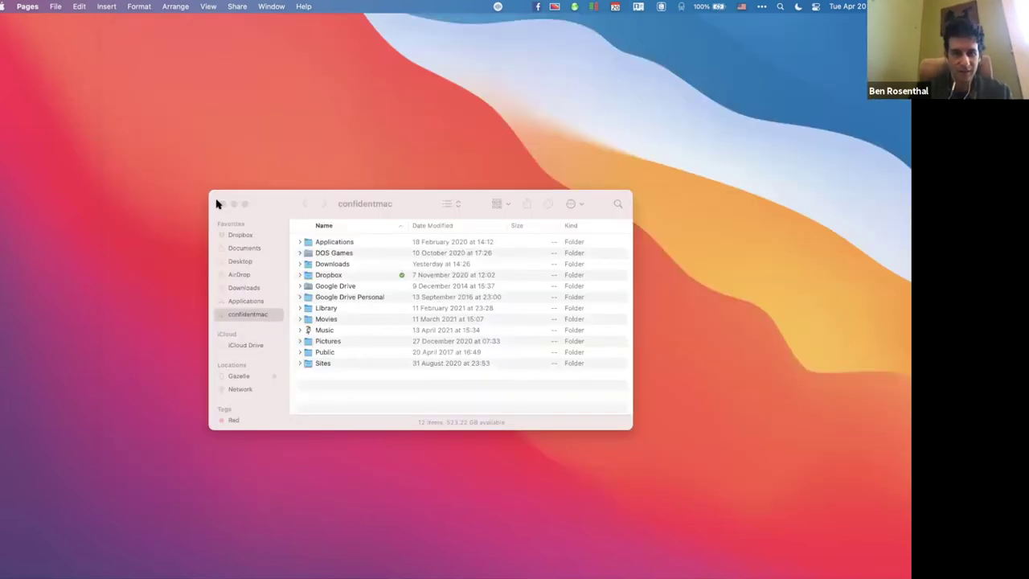
Bring the confidentmac home folder's Finder window to the front.
left_click(277, 202)
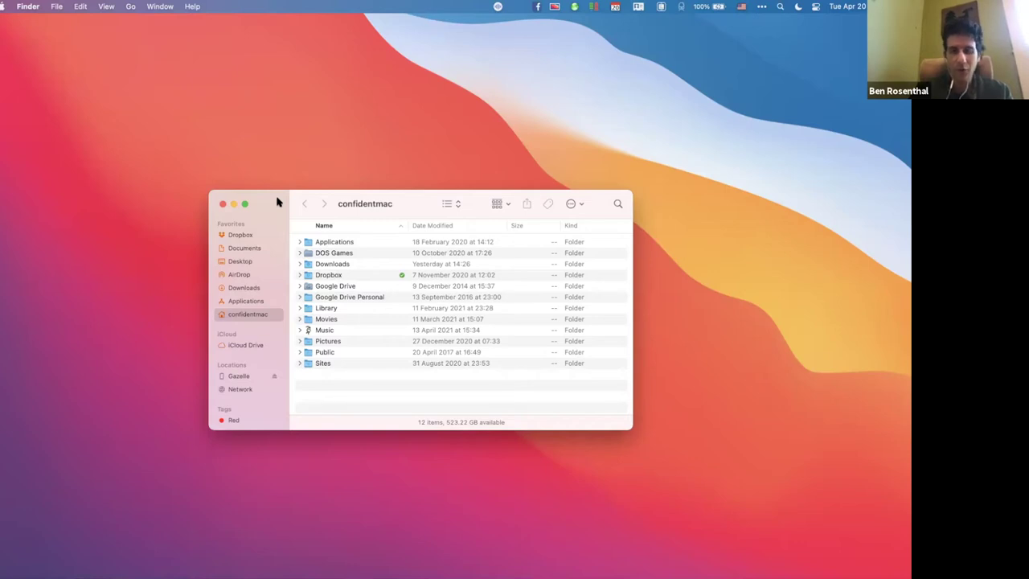
key("m")
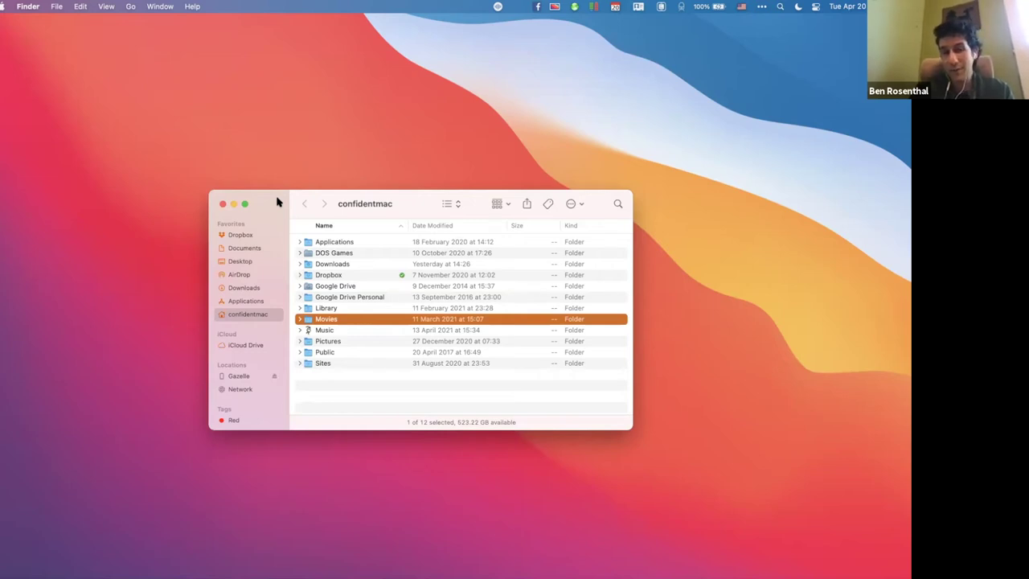
key("Down")
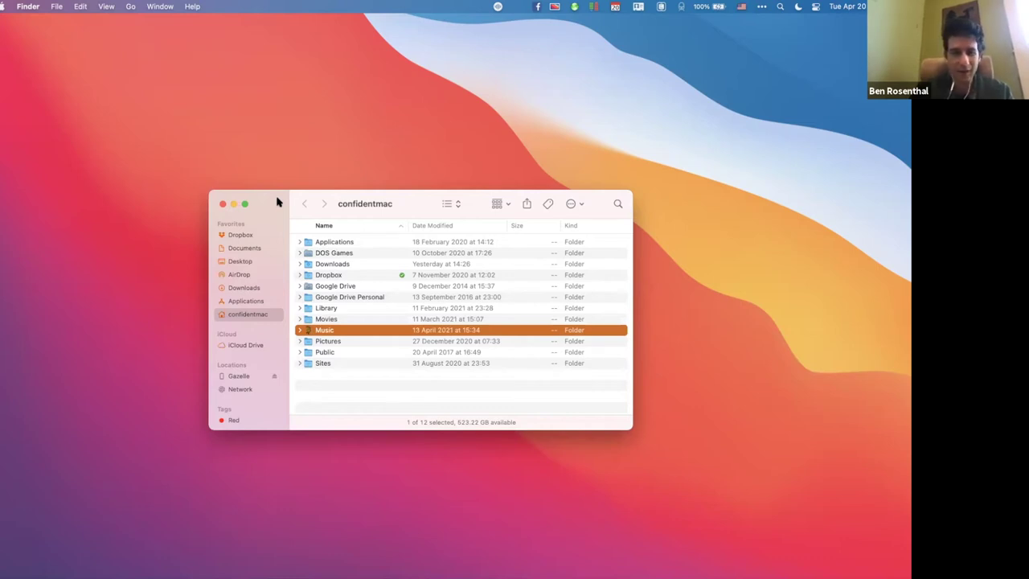
key("Right")
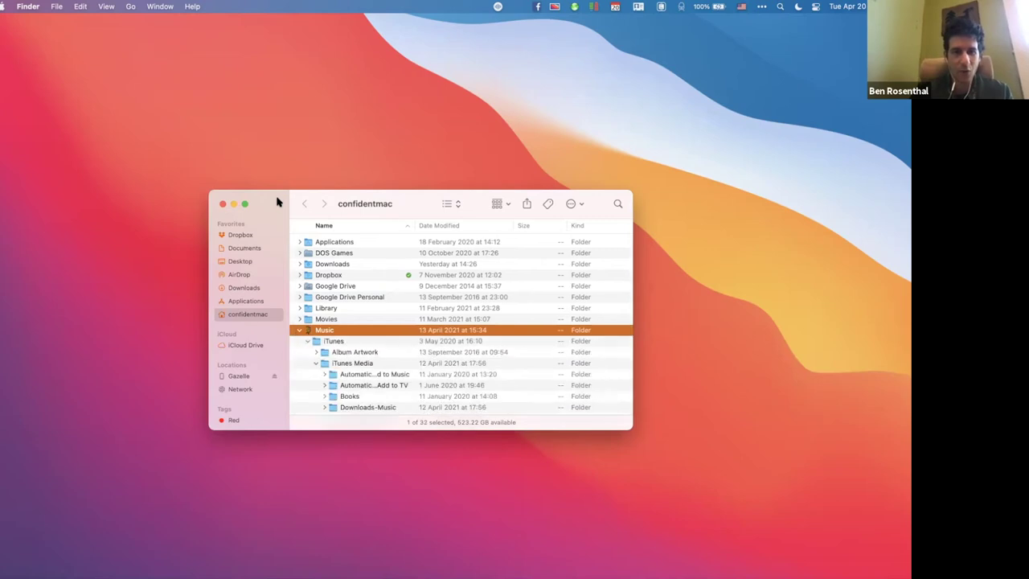
key("Down")
key("Down")
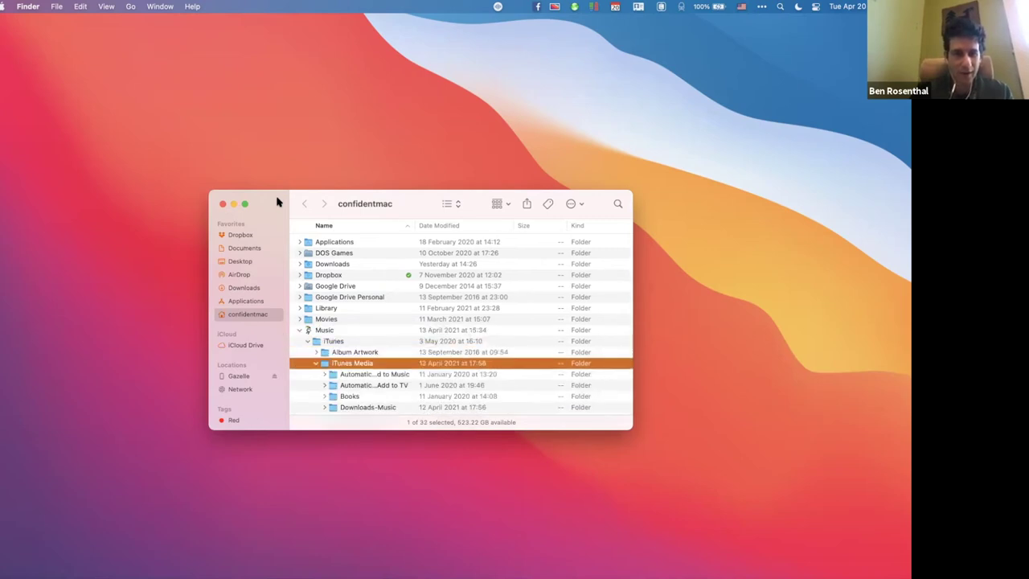
key("Left")
key("Up")
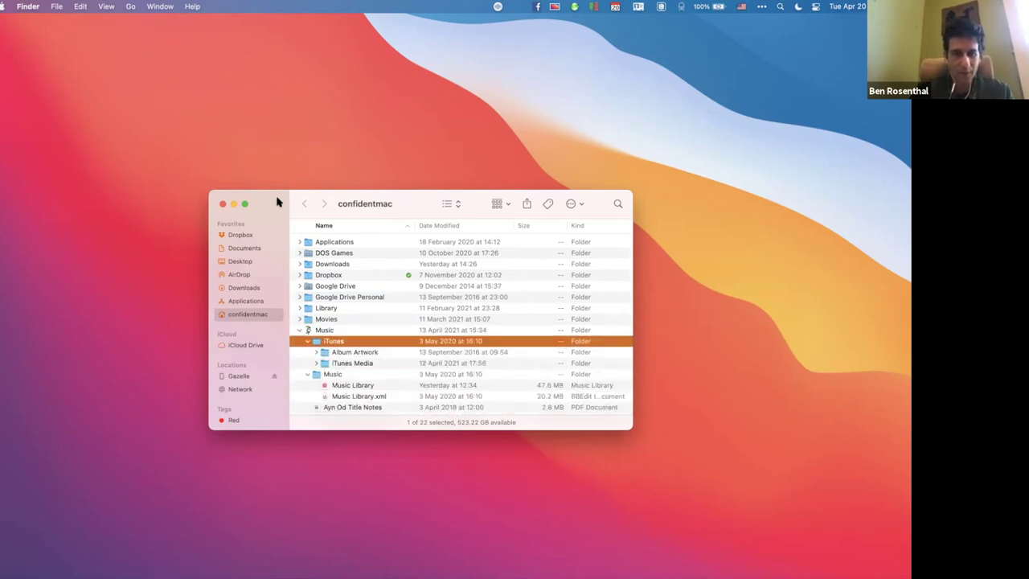
key("Left")
key("Down")
key("Left")
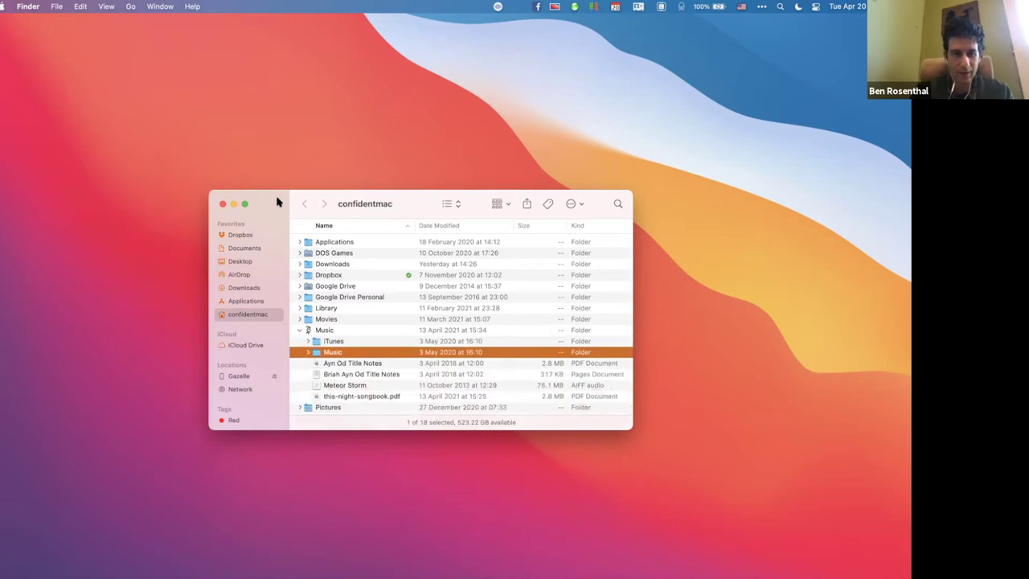
key("Left")
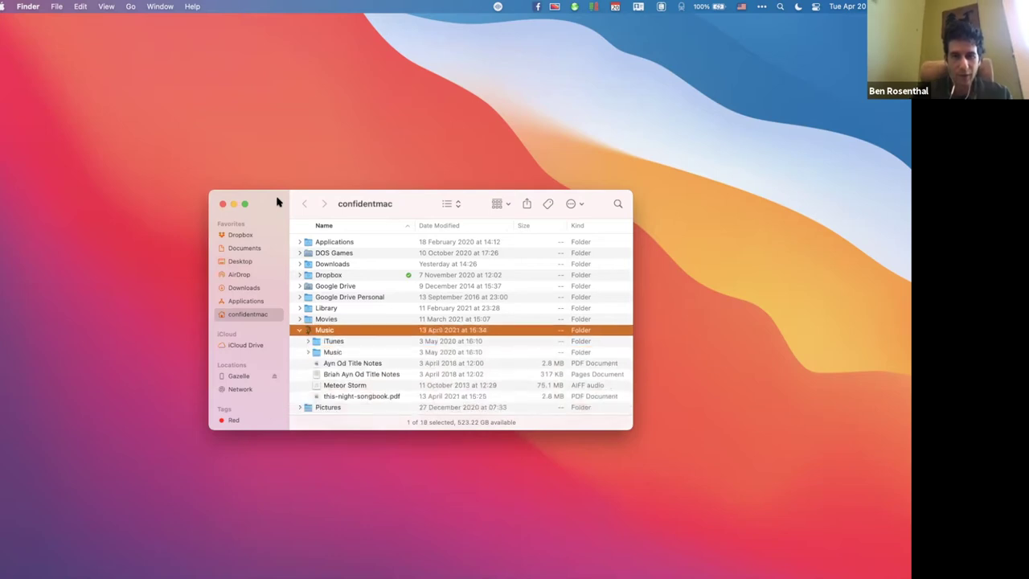
key("Down")
key("Down")
key("Down")
key("Down")
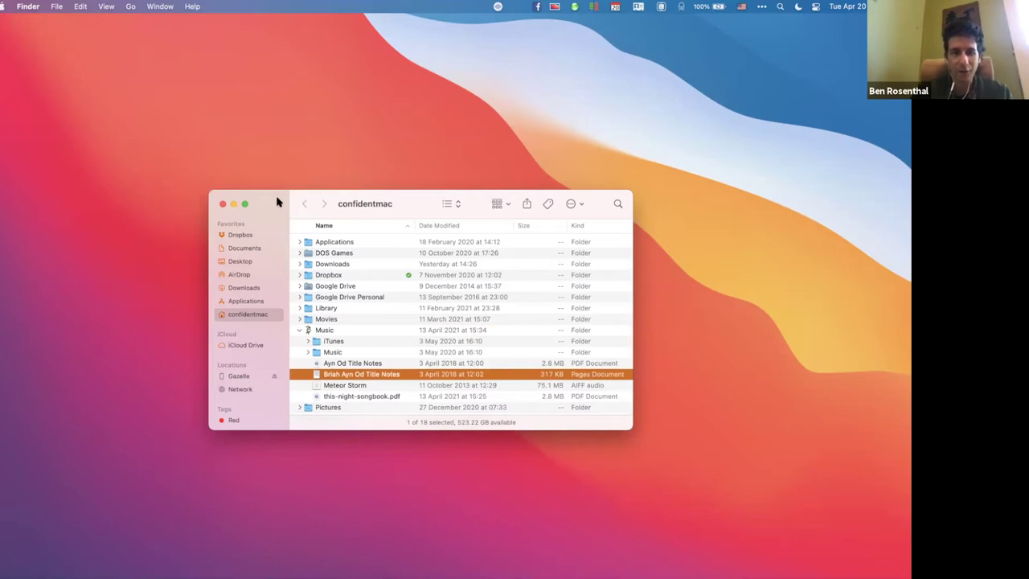
key("Left")
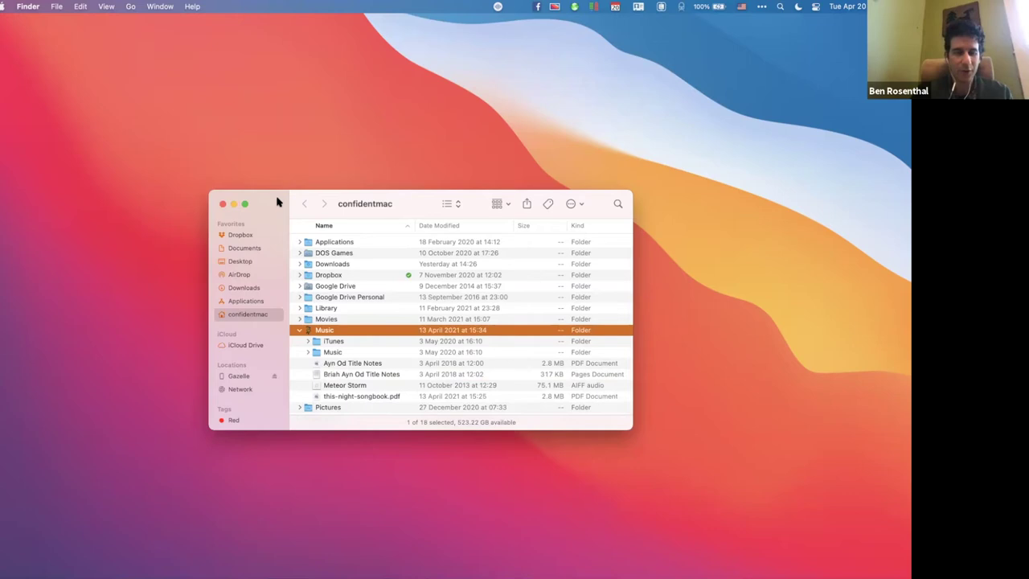
key("Left")
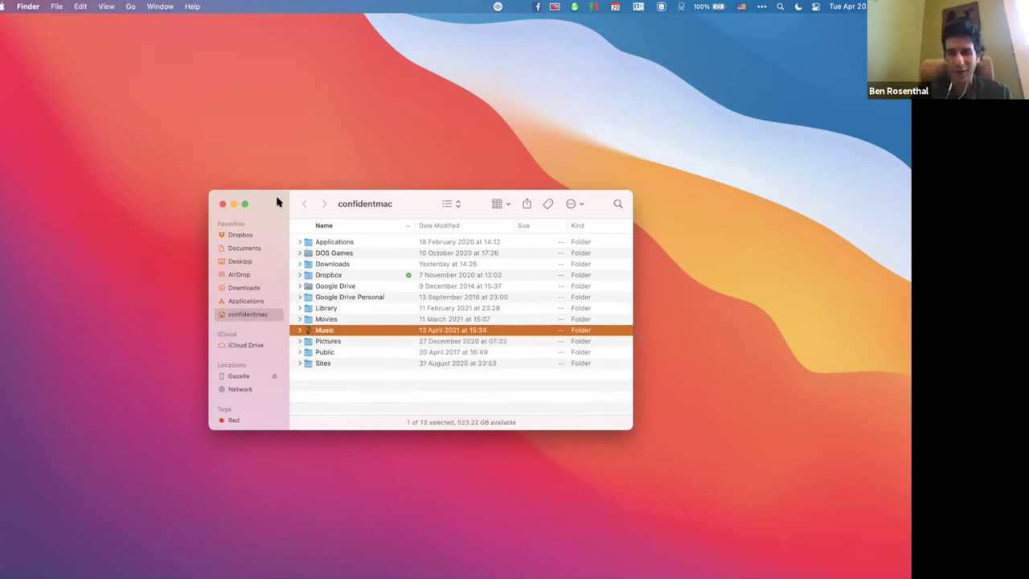
key("Right")
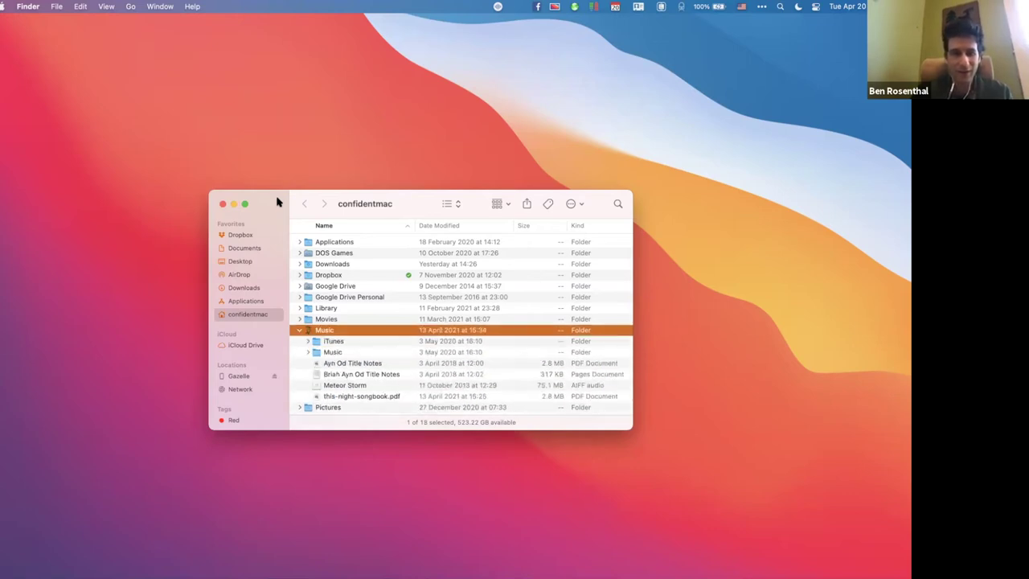
key("Left")
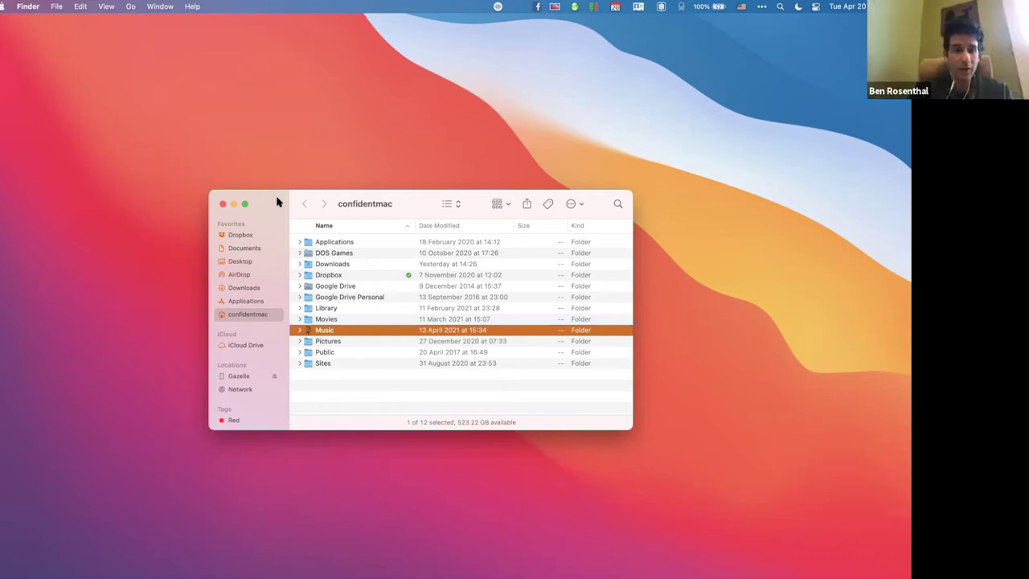
Open My Files through LaunchBar by typing 'my', then move its window near the top.
key("super+space")
type("my")
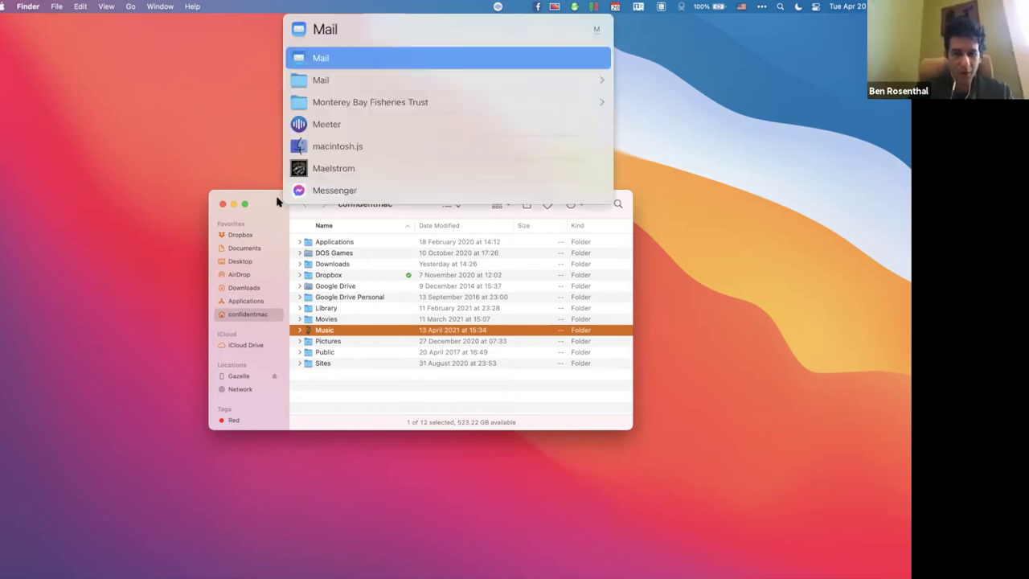
key("Return")
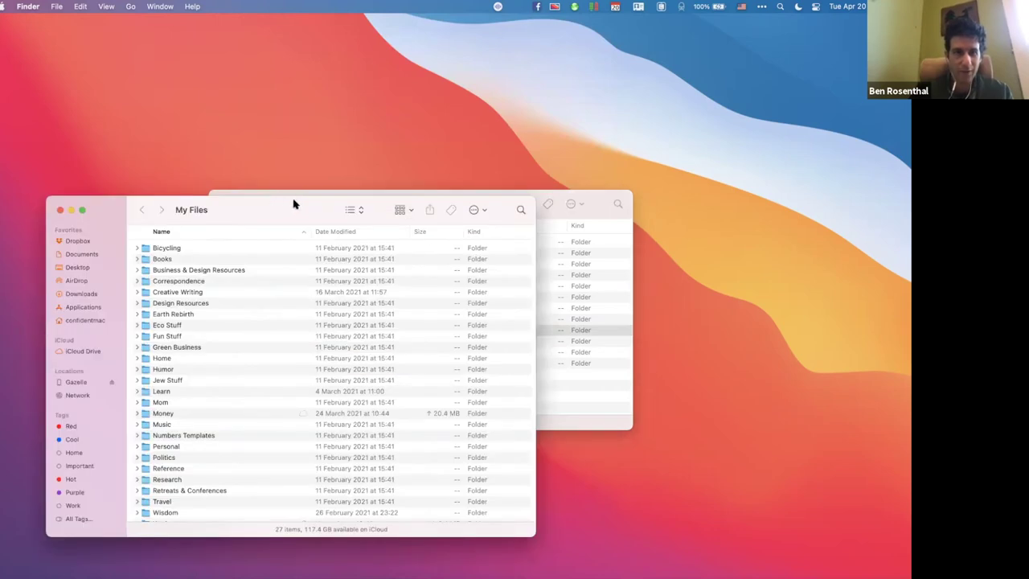
left_click_drag(299, 197, 337, 62)
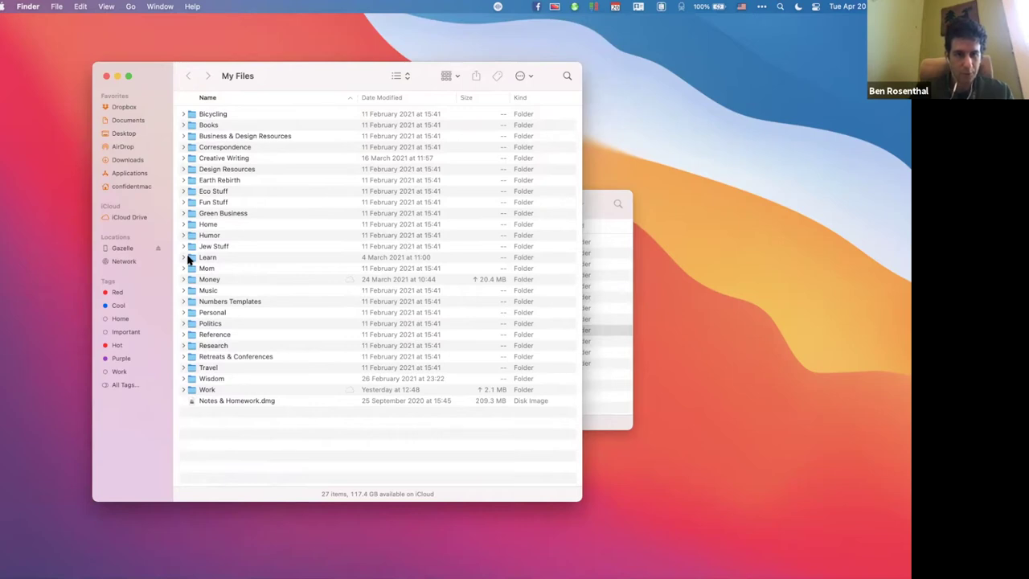
Expand the Work folder and type 'job' to jump to the Job Search folder.
left_click(183, 389)
scroll(181, 389, "down", 5)
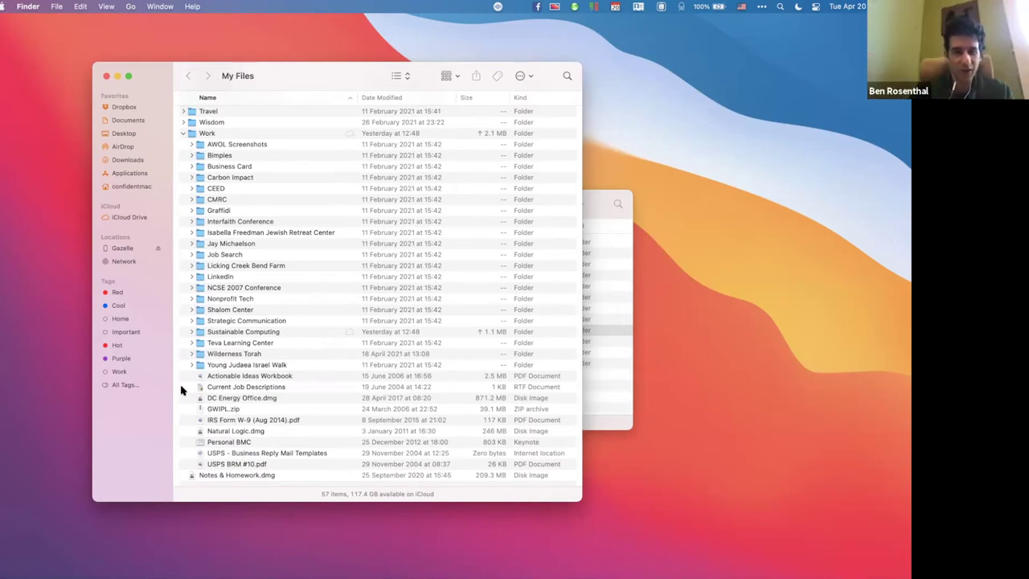
type("job")
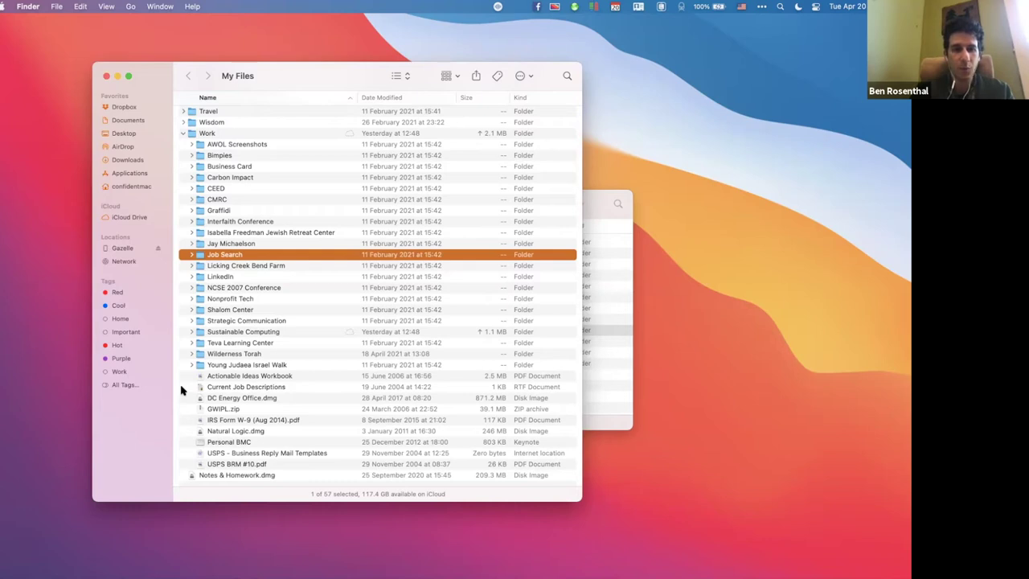
key("ctrl+space")
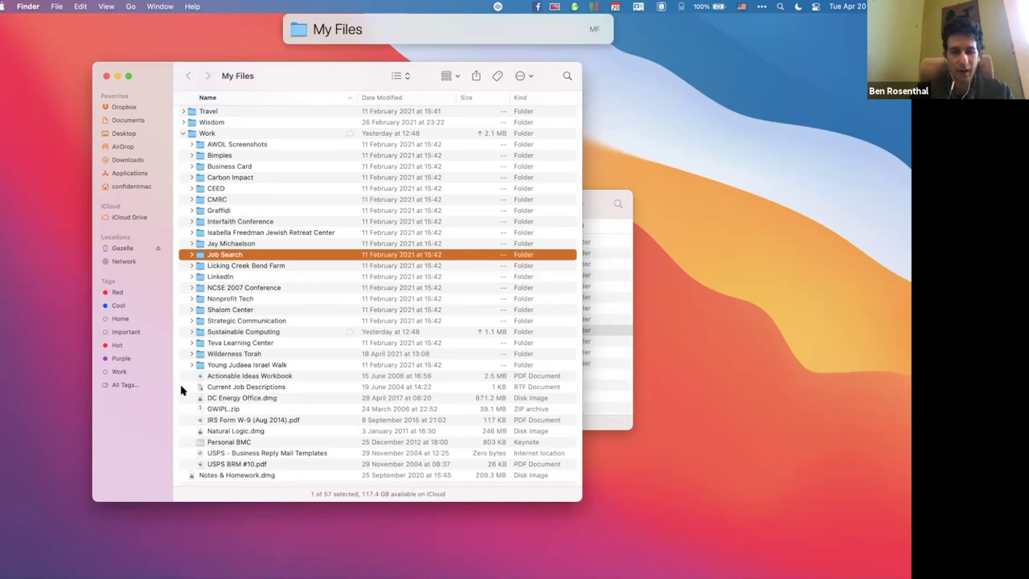
Type 'job' in LaunchBar to get Job Search as the match, collapsing the other results.
type("job")
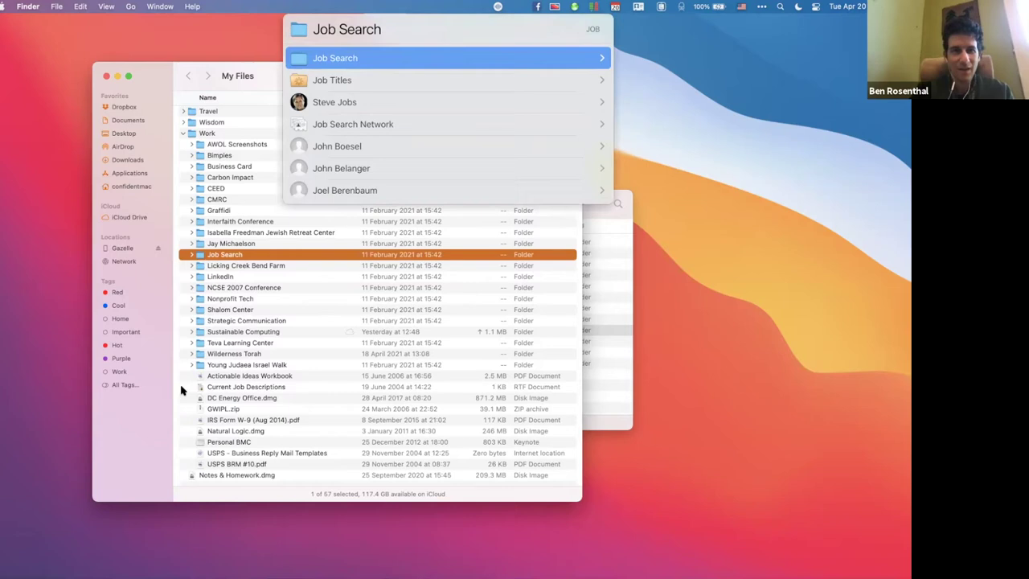
key("Escape")
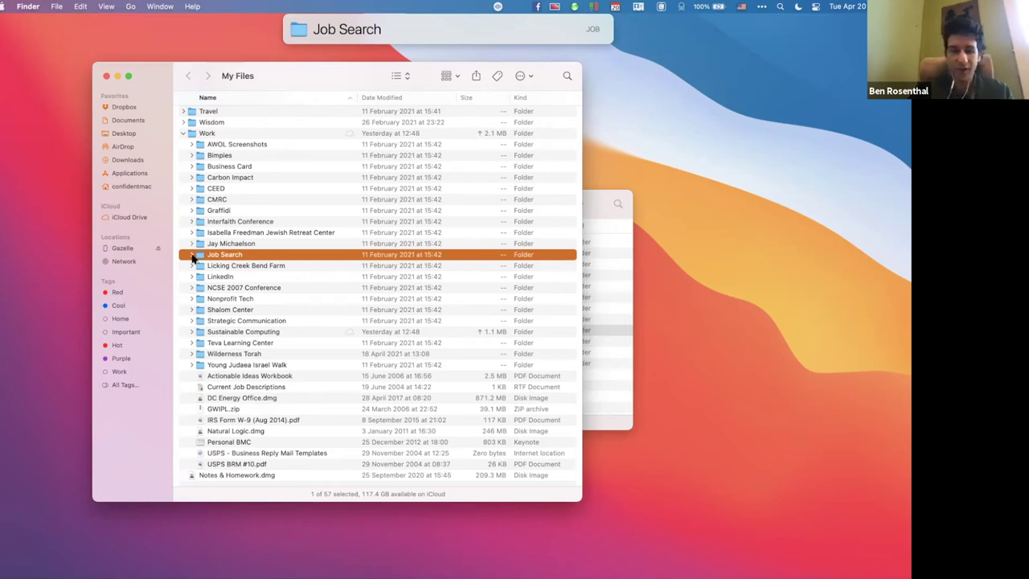
Look up 'mf' (My Files) in LaunchBar, dismiss it, collapse Work and close My Files.
type("mf")
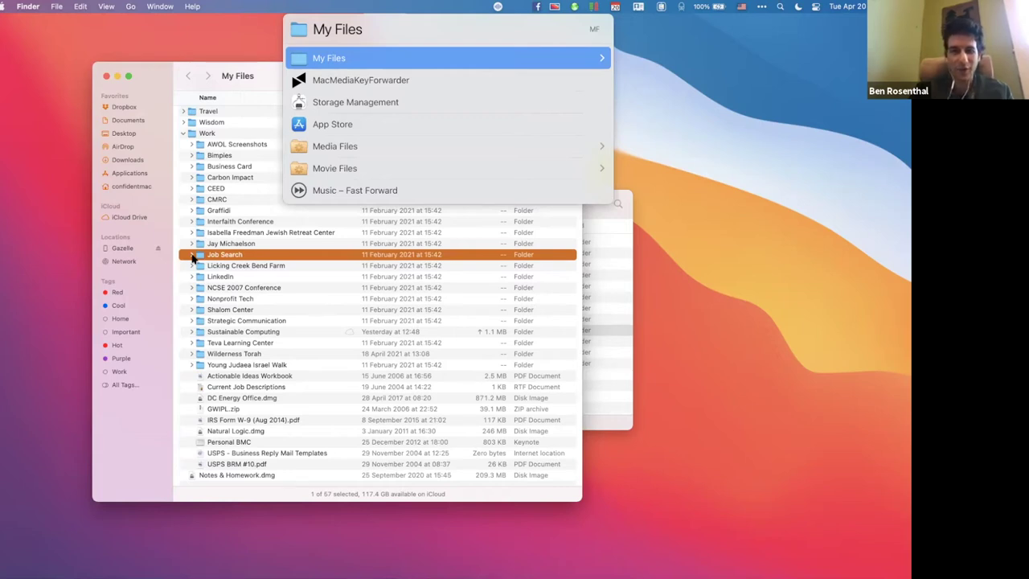
key("Escape")
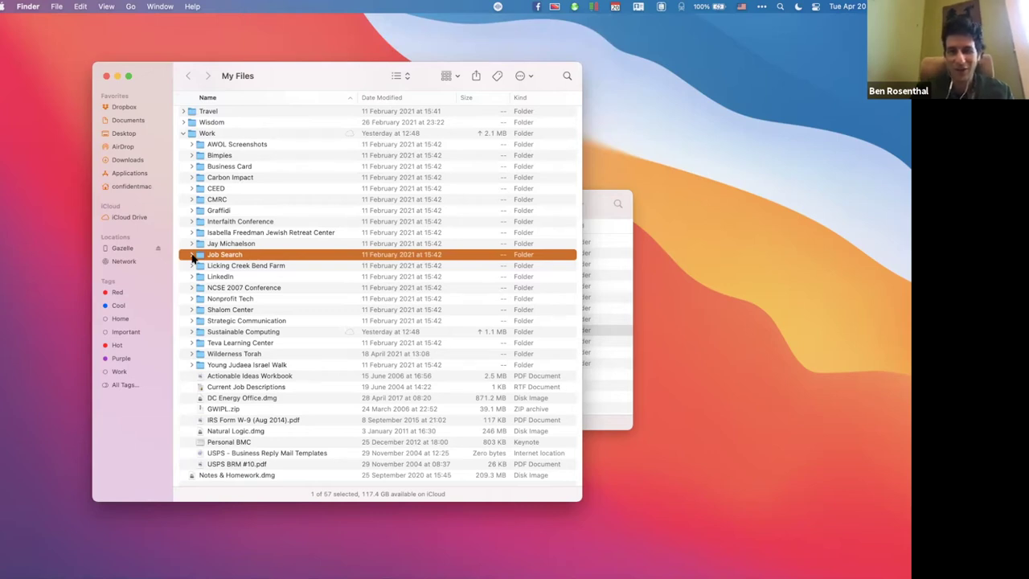
key("Left")
key("Left")
key("super+w")
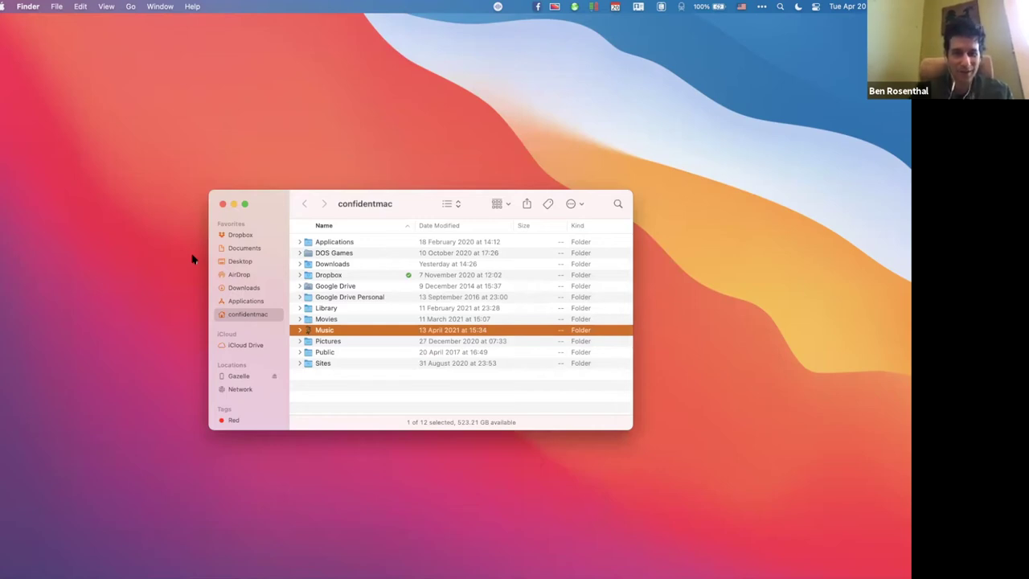
Launch System Preferences via 'sys' and go to Keyboard > Shortcuts > App Shortcuts.
key("cmd+space")
type("sys")
key("Return")
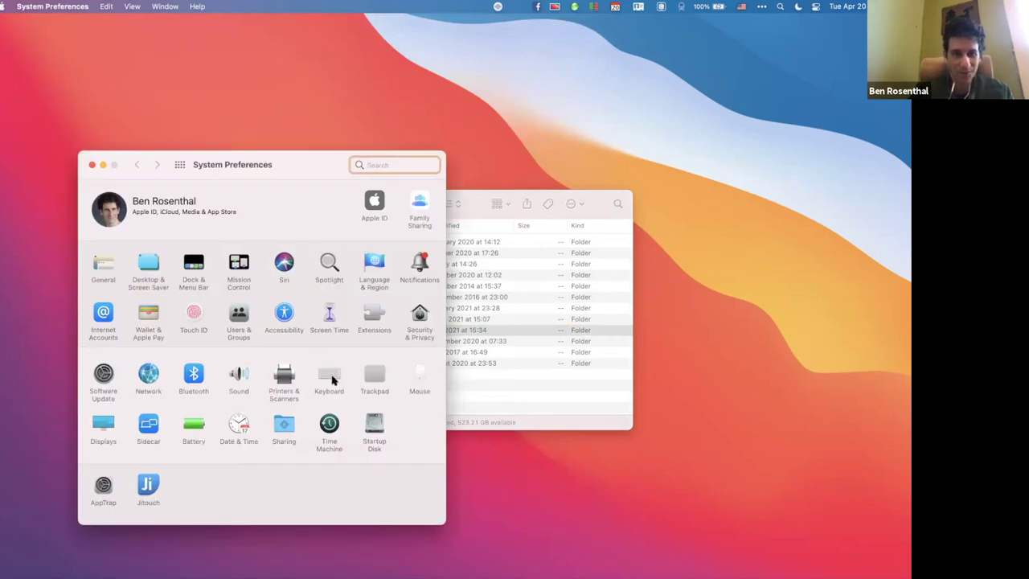
left_click(331, 378)
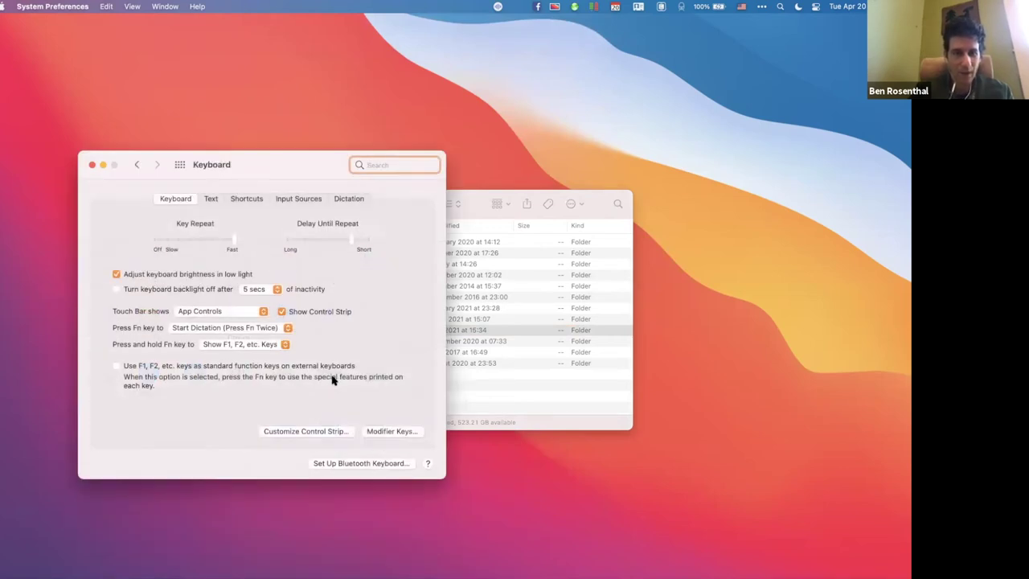
left_click(246, 200)
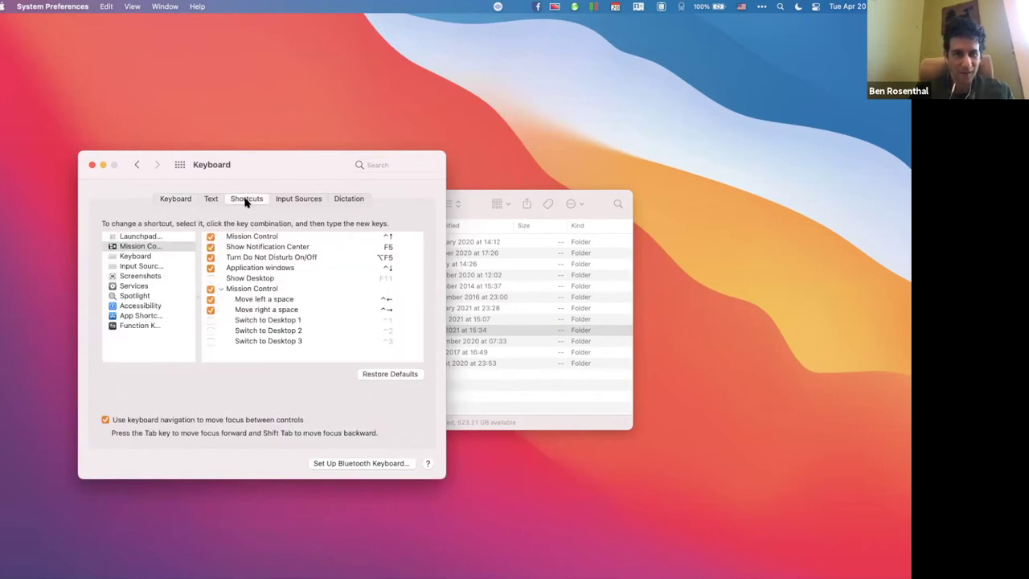
left_click(143, 316)
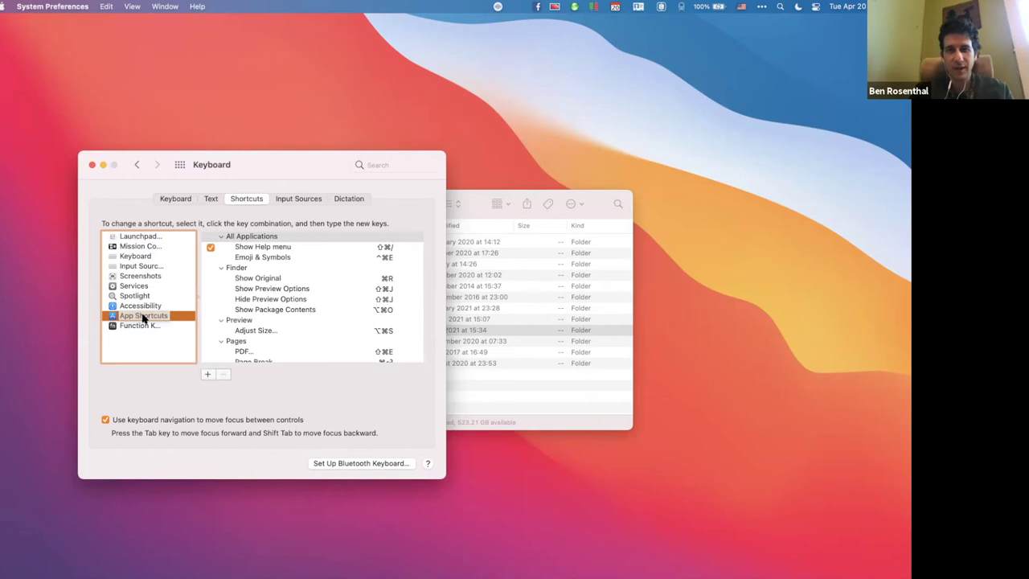
key("super+space")
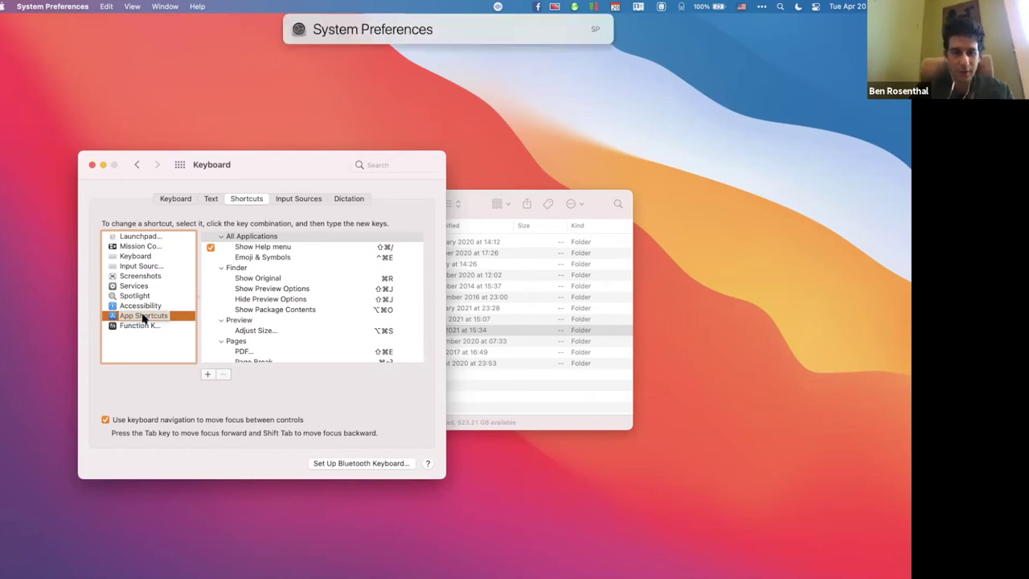
type("ph")
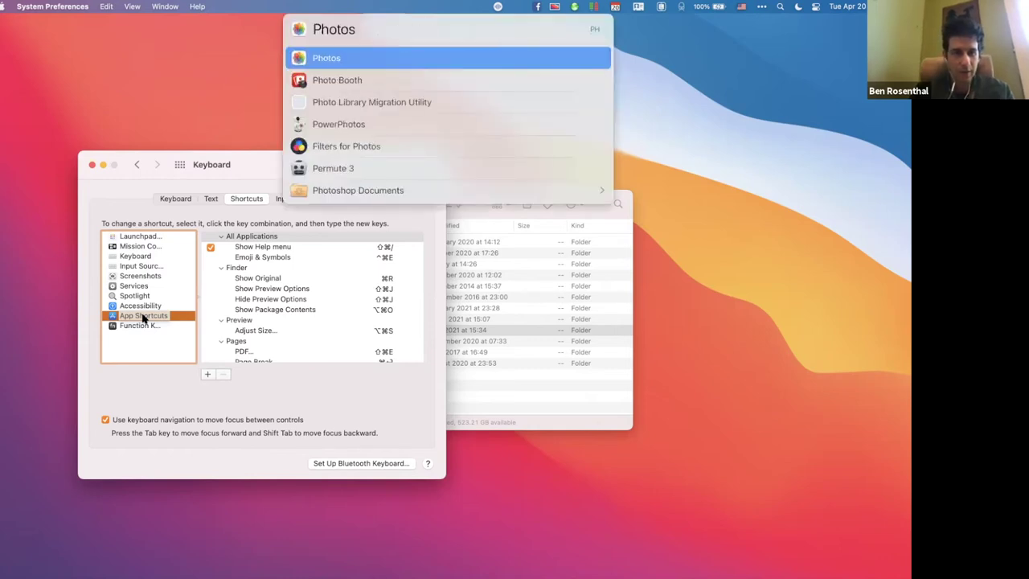
key("Escape")
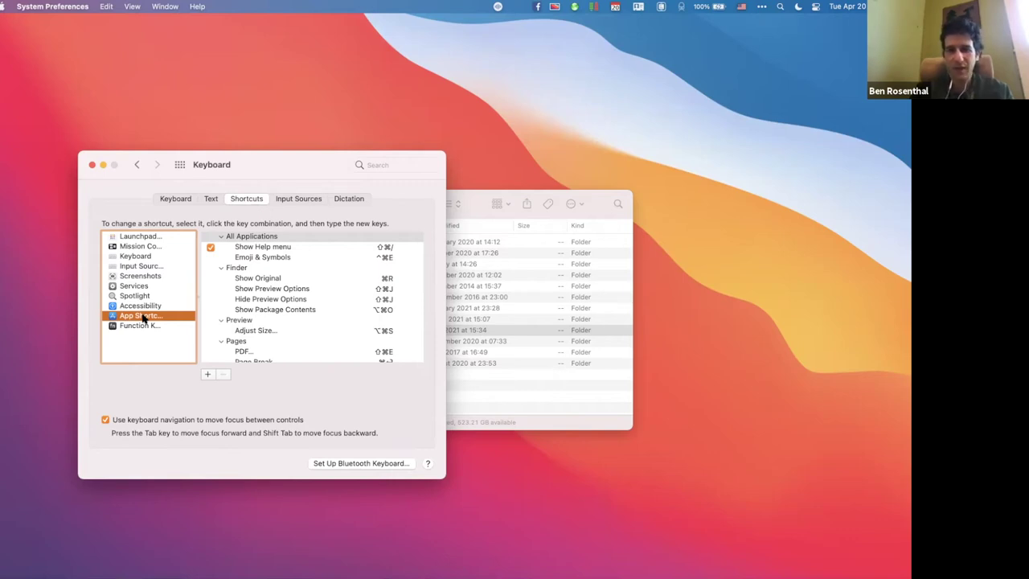
Quick Look the Ayn Od Title Notes PDF inside Music in confidentmac, then collapse Music.
left_click(474, 205)
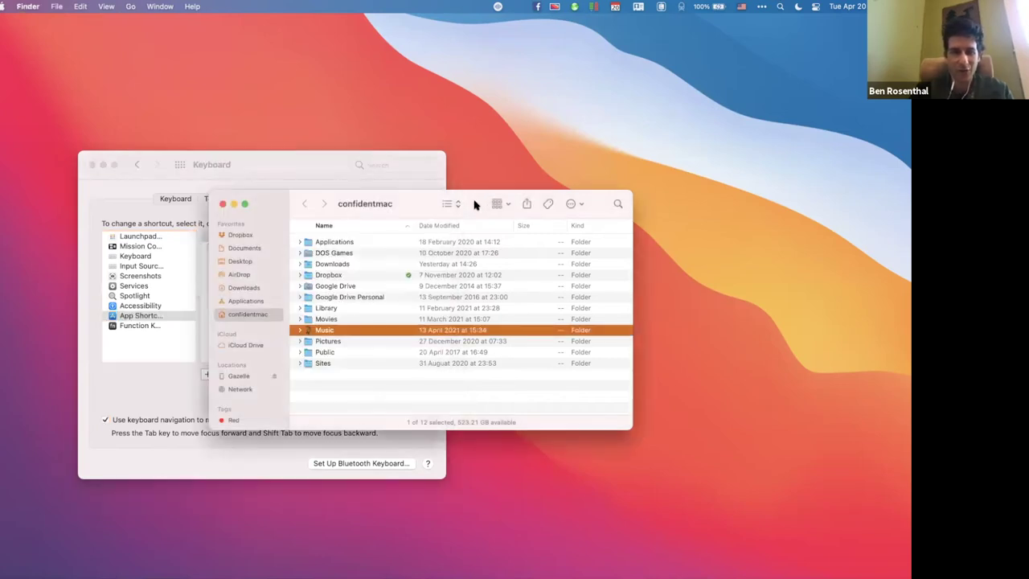
key("Right")
key("Down")
key("Down")
key("Down")
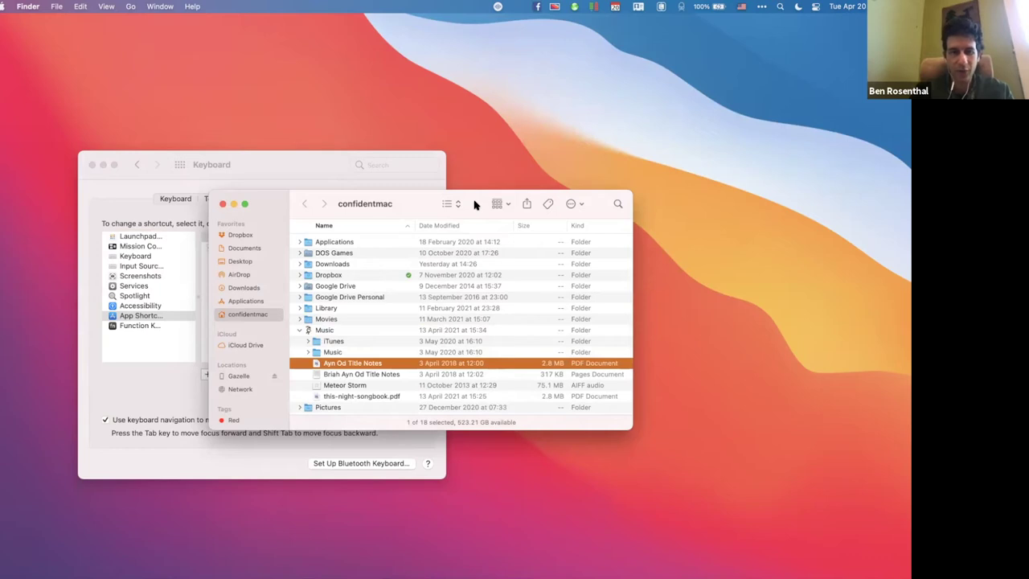
key("space")
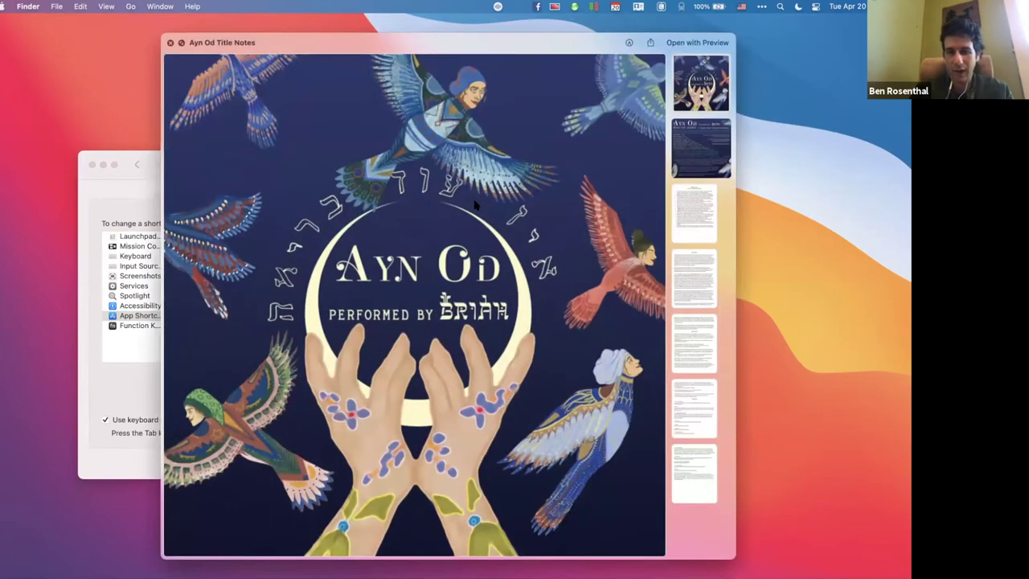
key("space")
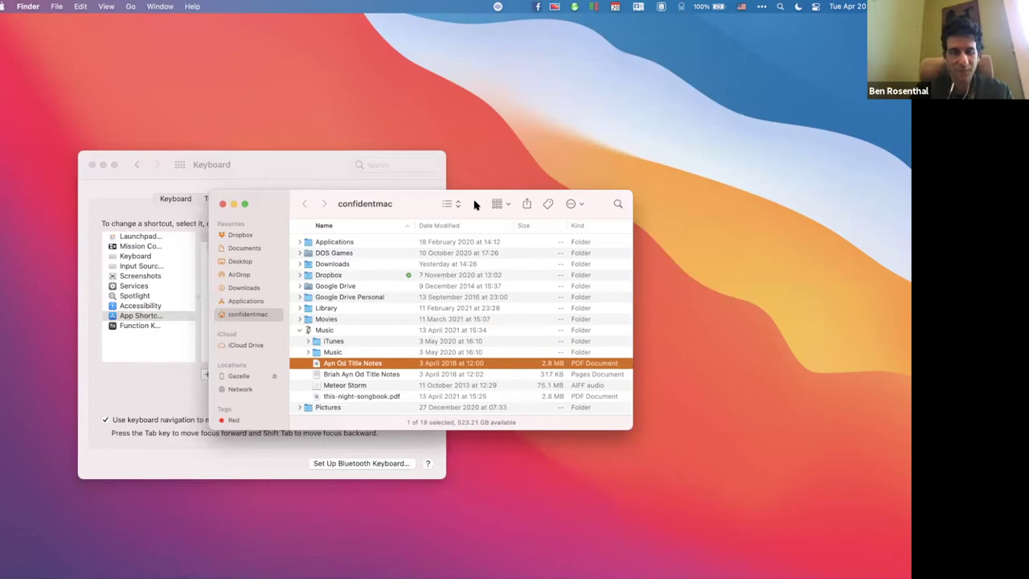
key("Left")
key("Left")
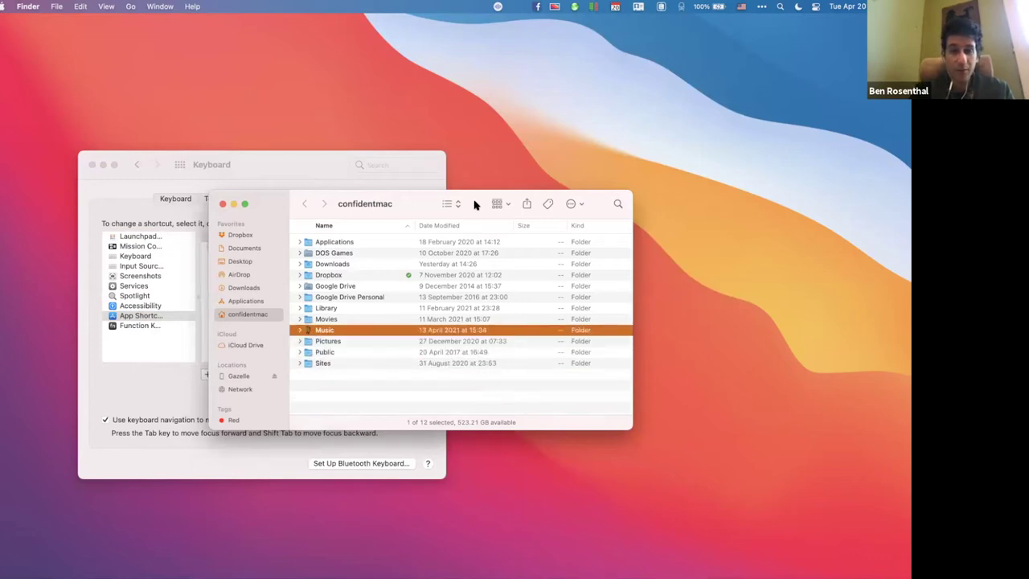
Launch Photos and open the 13 April 2021 doorbell camera photo full size, returning to the grid.
key("super+space")
type("Photos")
key("Return")
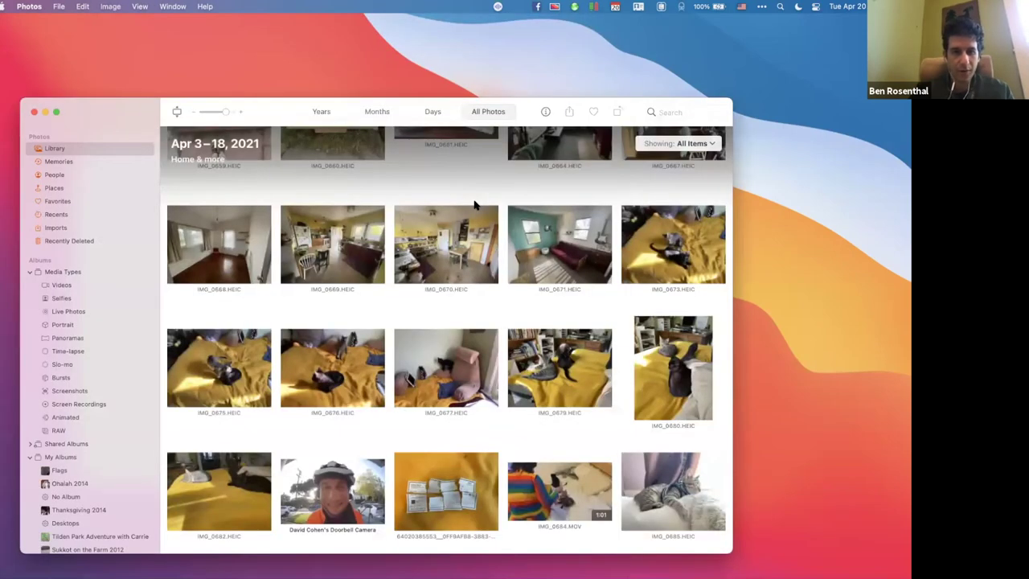
left_click(354, 505)
double_click(355, 504)
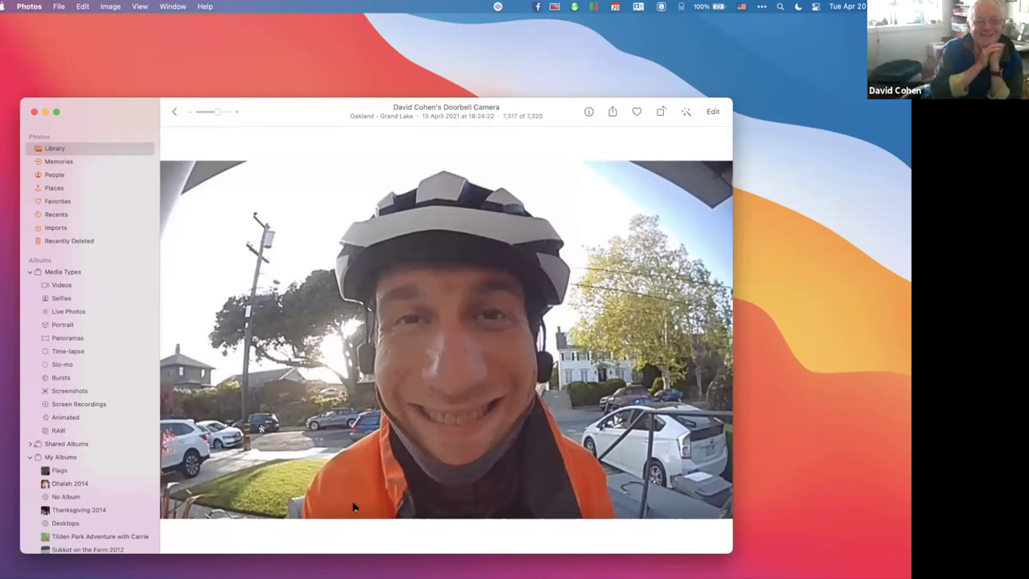
key("Escape")
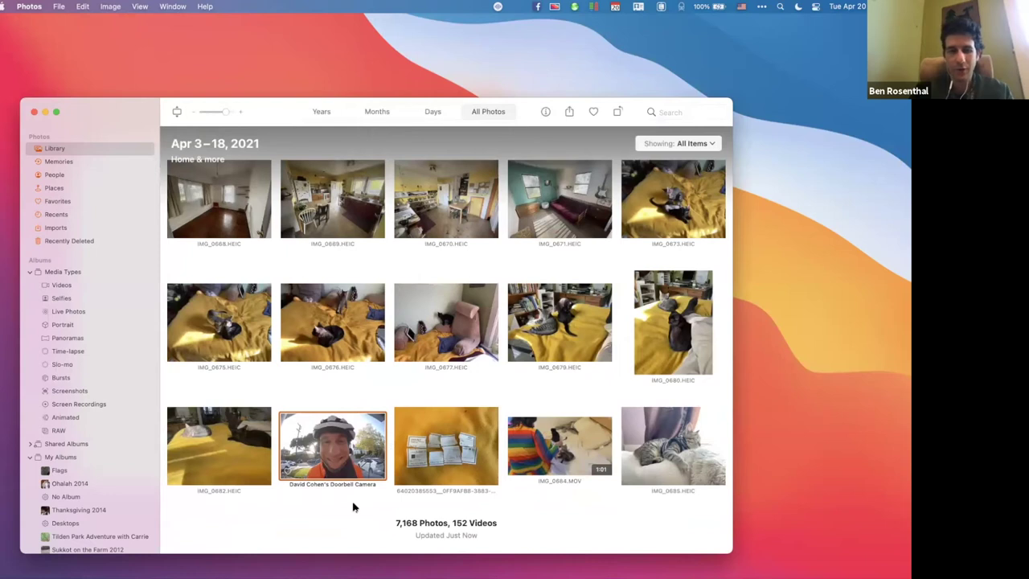
key("space")
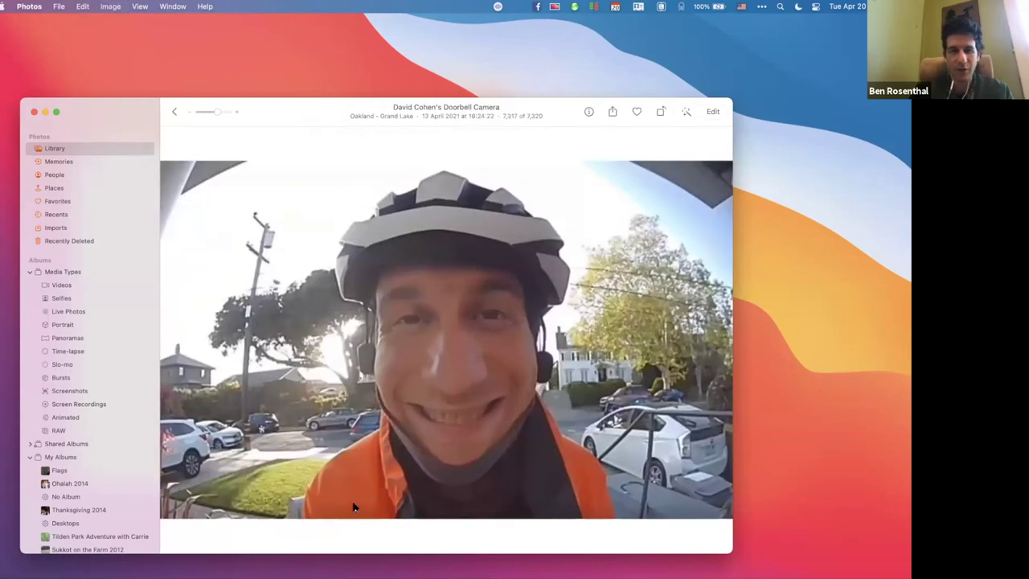
key("space")
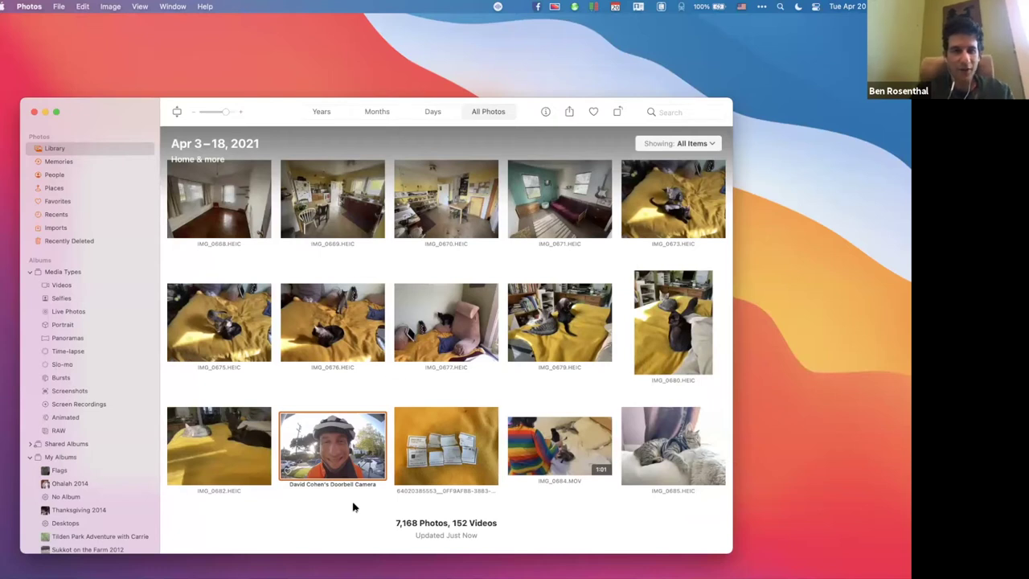
Delete Photos' Close Viewer (Space) entry from System Preferences' App Shortcuts list.
key("super+Tab")
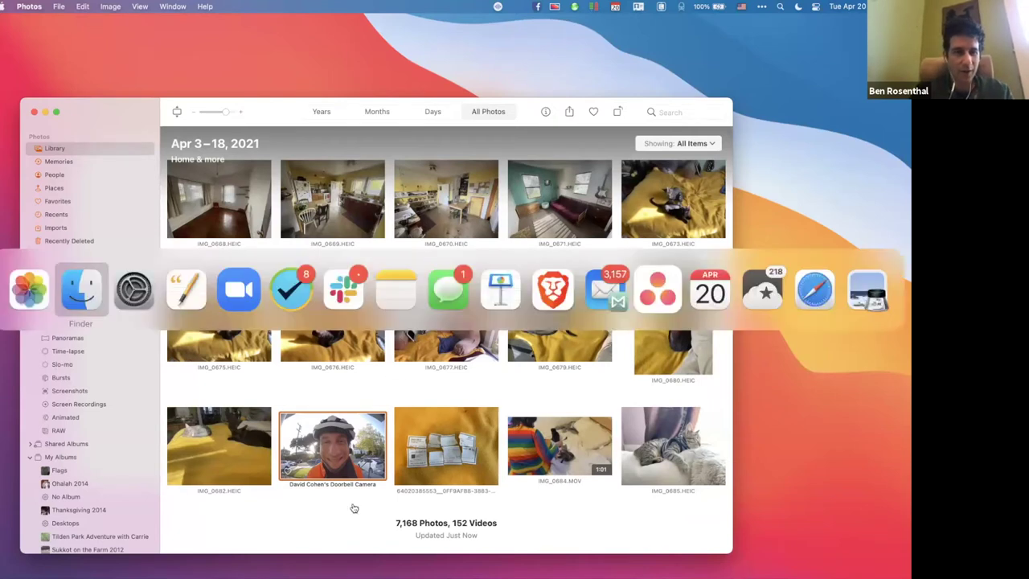
key("super+Tab")
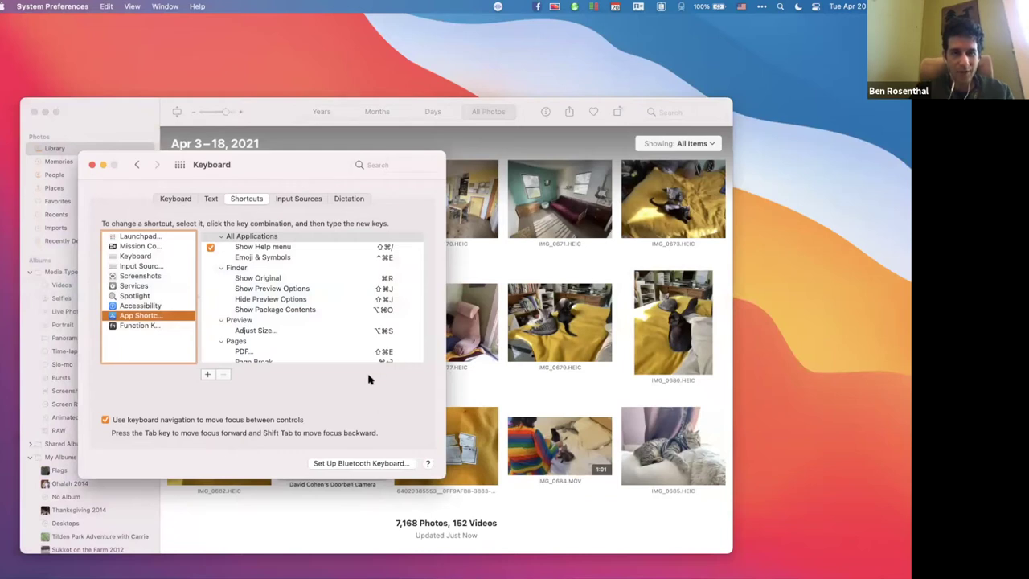
scroll(320, 350, "down", 10)
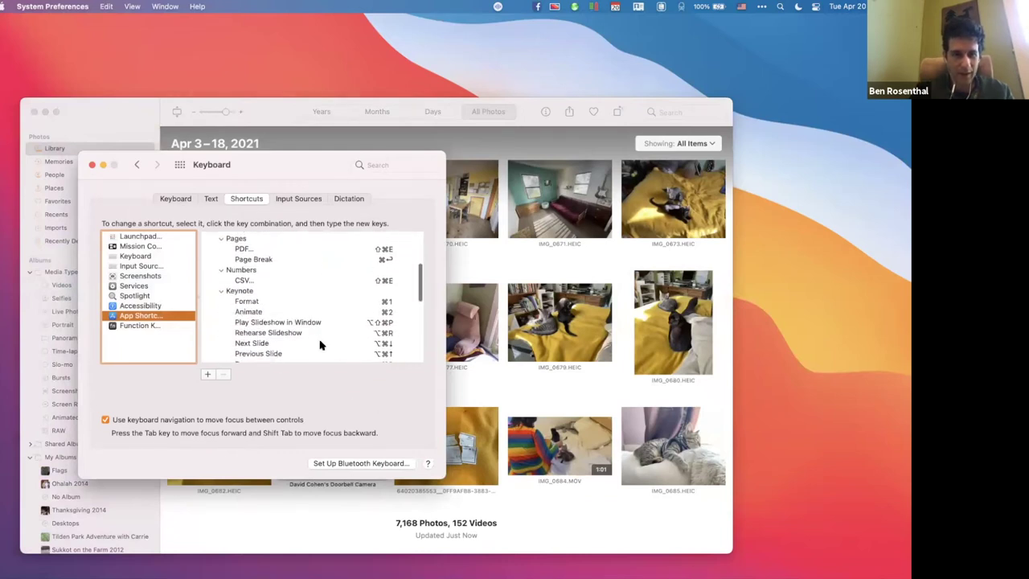
scroll(320, 345, "down", 2)
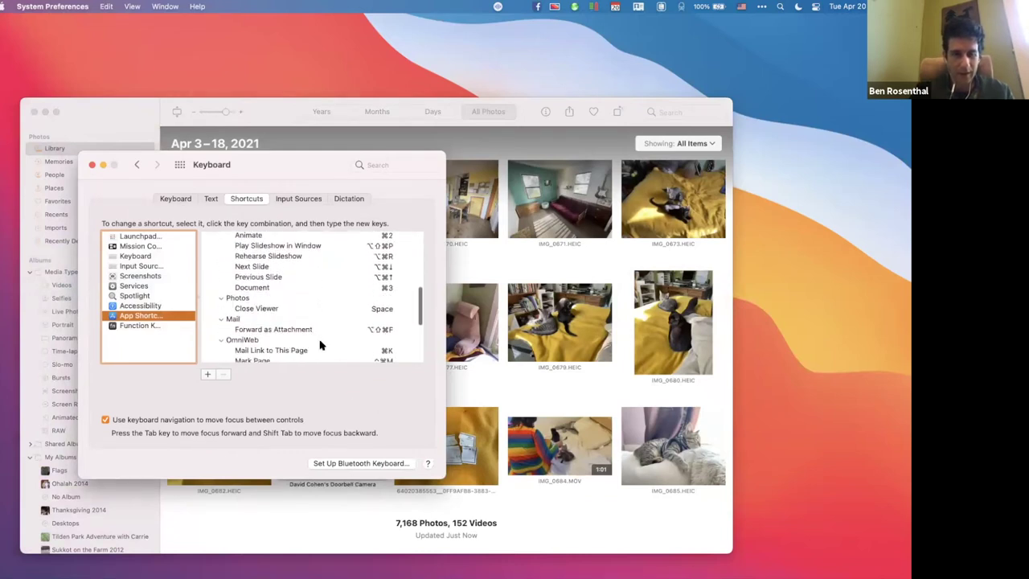
left_click(261, 309)
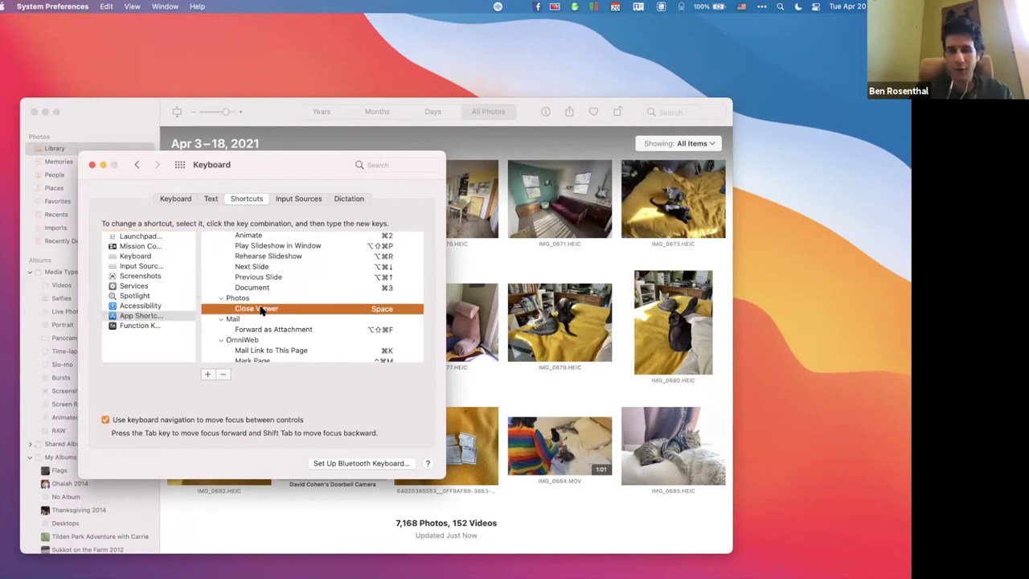
left_click(223, 375)
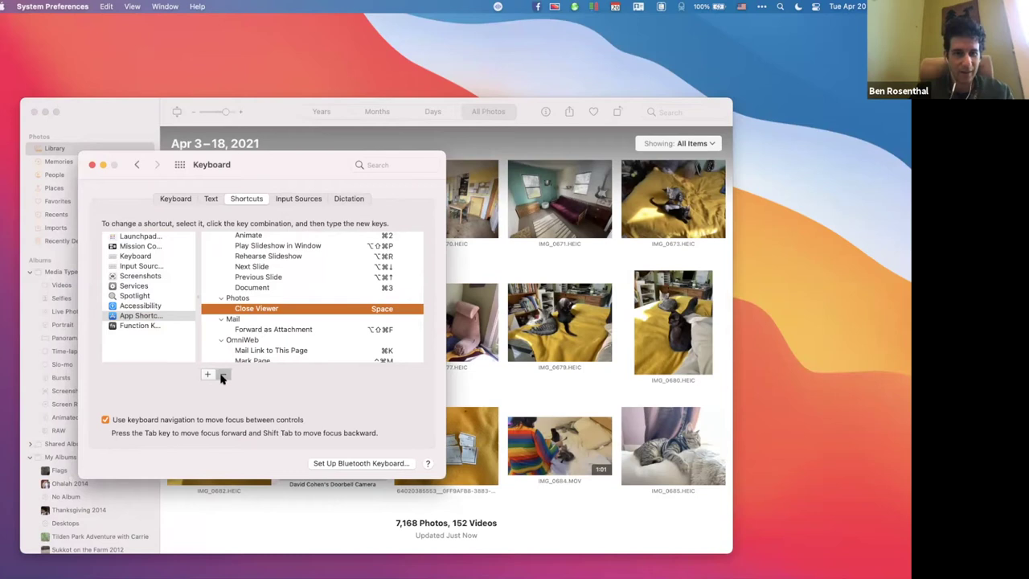
left_click(244, 518)
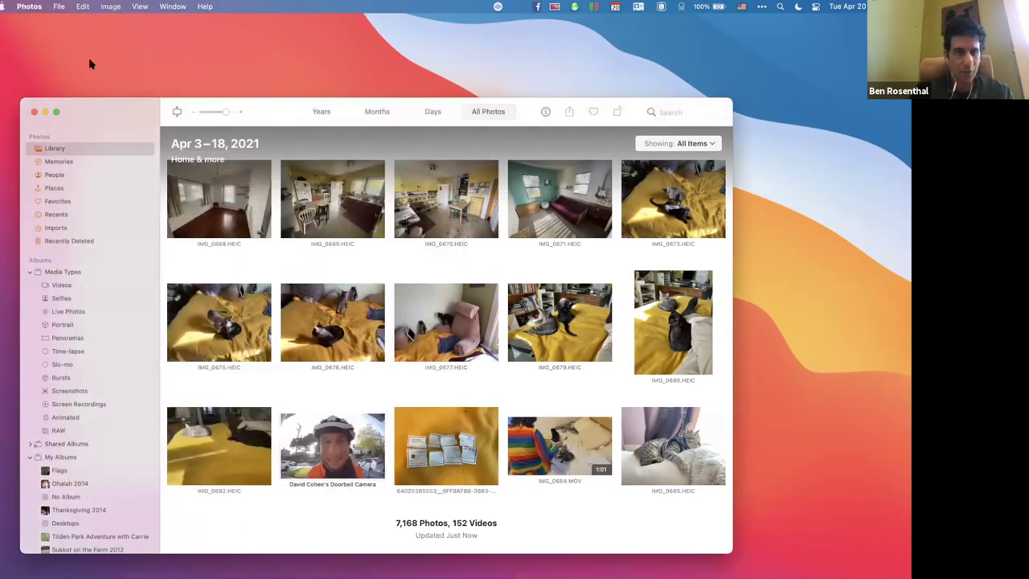
Search Photos Help for 'viewer' to find Open Viewer under the Image menu.
left_click(139, 7)
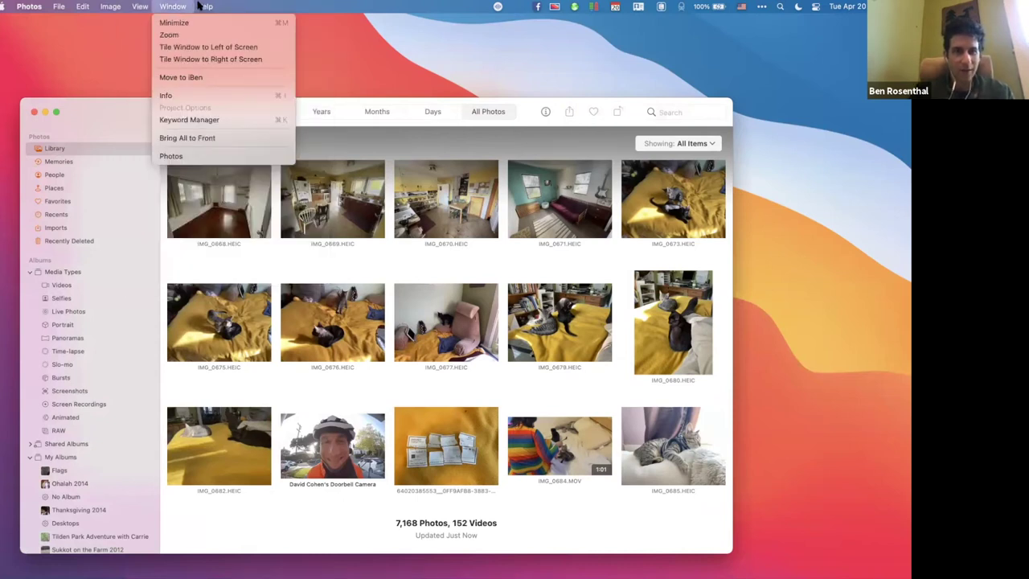
mouse_move(203, 7)
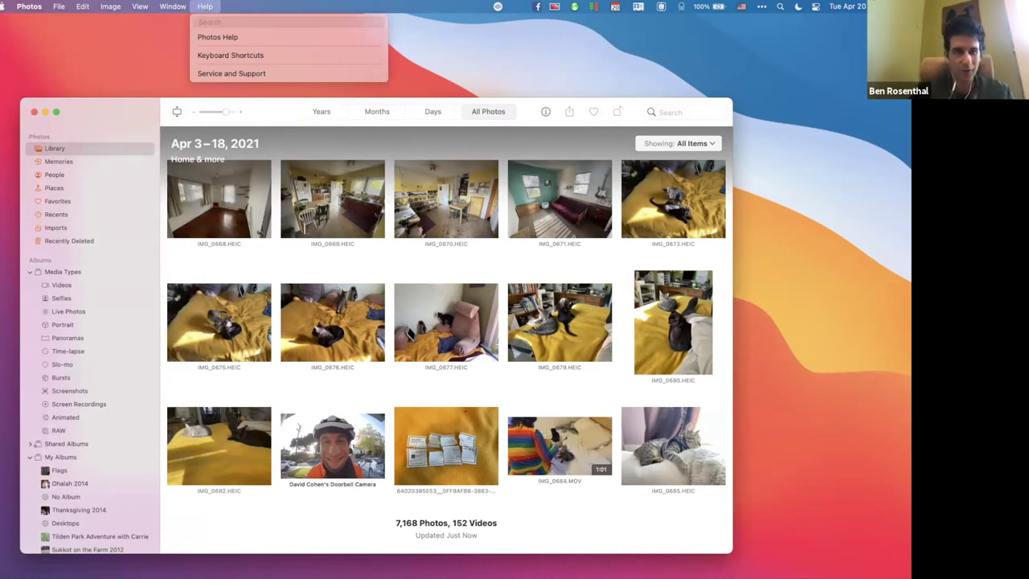
type("viewer")
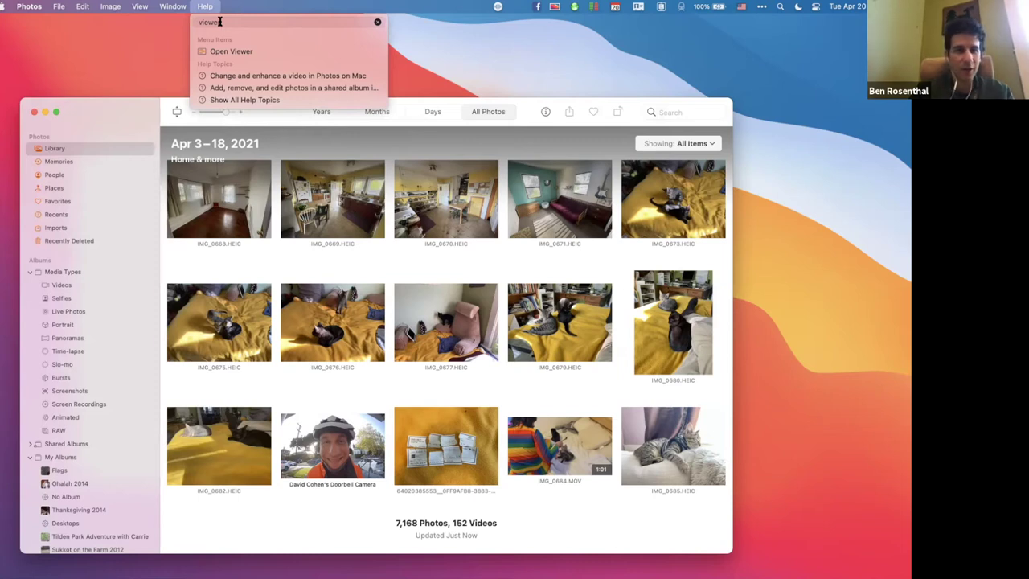
mouse_move(224, 51)
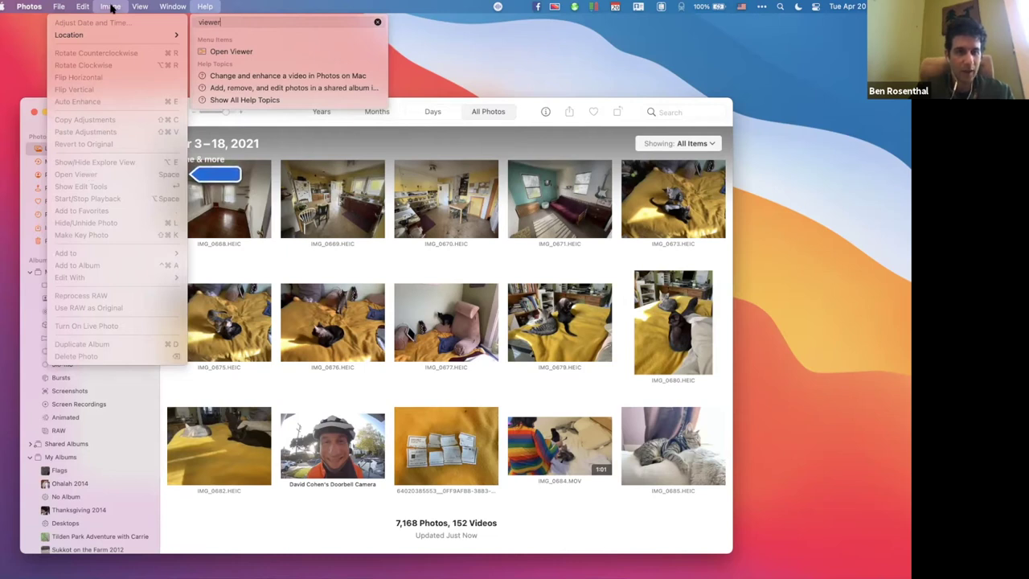
Open the doorbell camera photo with Image > Open Viewer.
key("Escape")
left_click(337, 443)
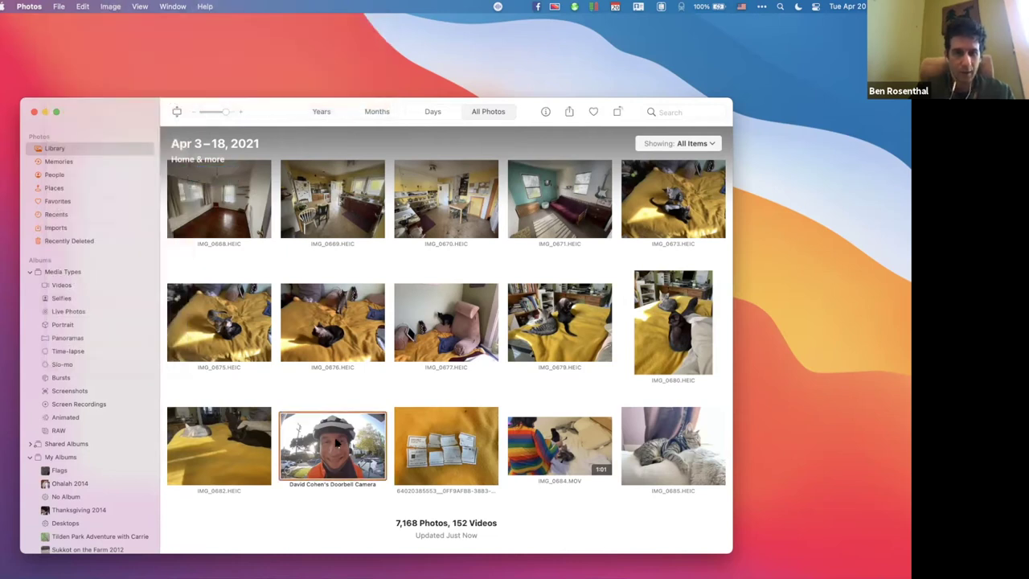
left_click(110, 7)
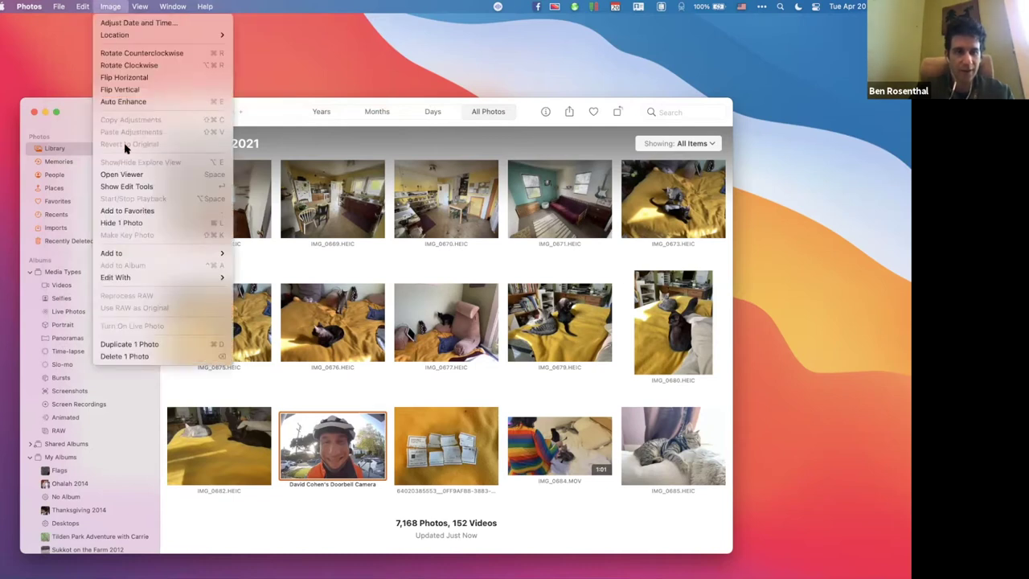
left_click(124, 176)
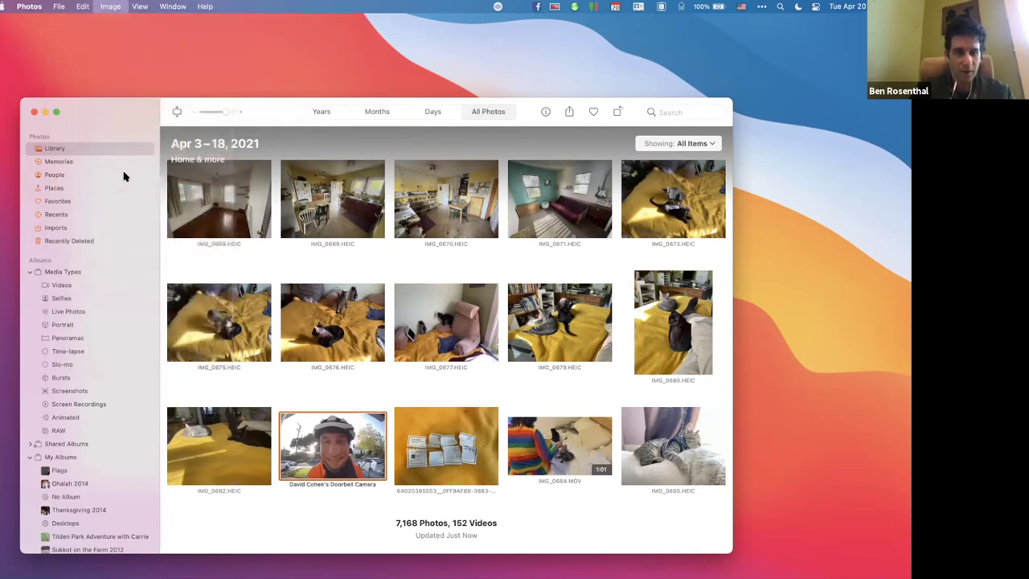
Reopen and close the Image menu to review its photo commands.
left_click(104, 6)
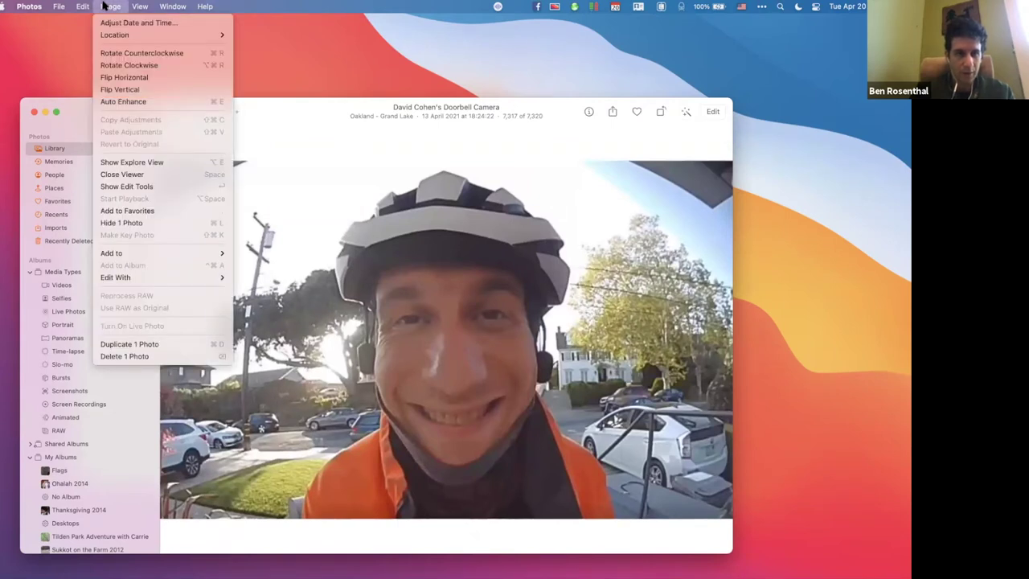
left_click(105, 6)
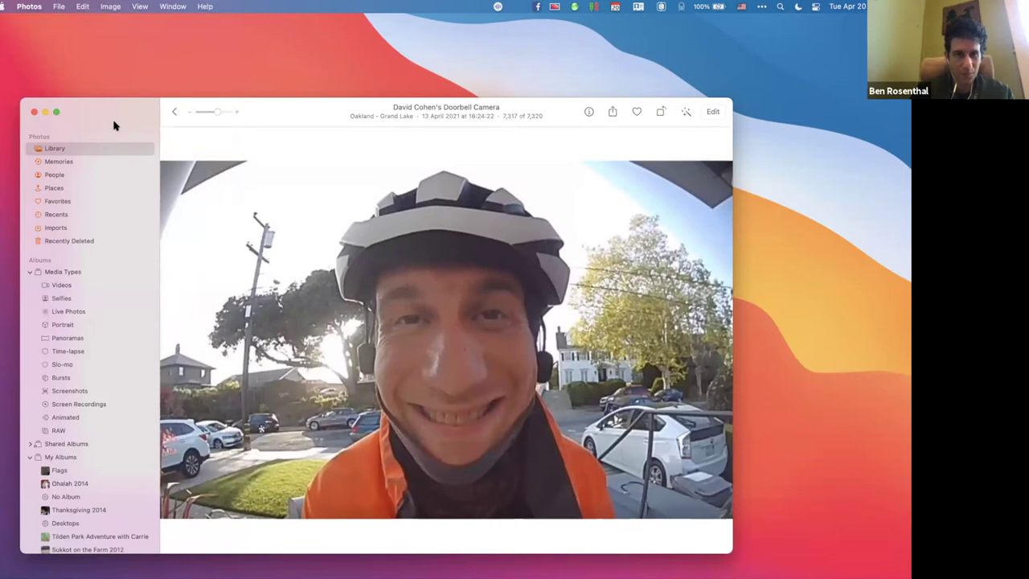
left_click(109, 7)
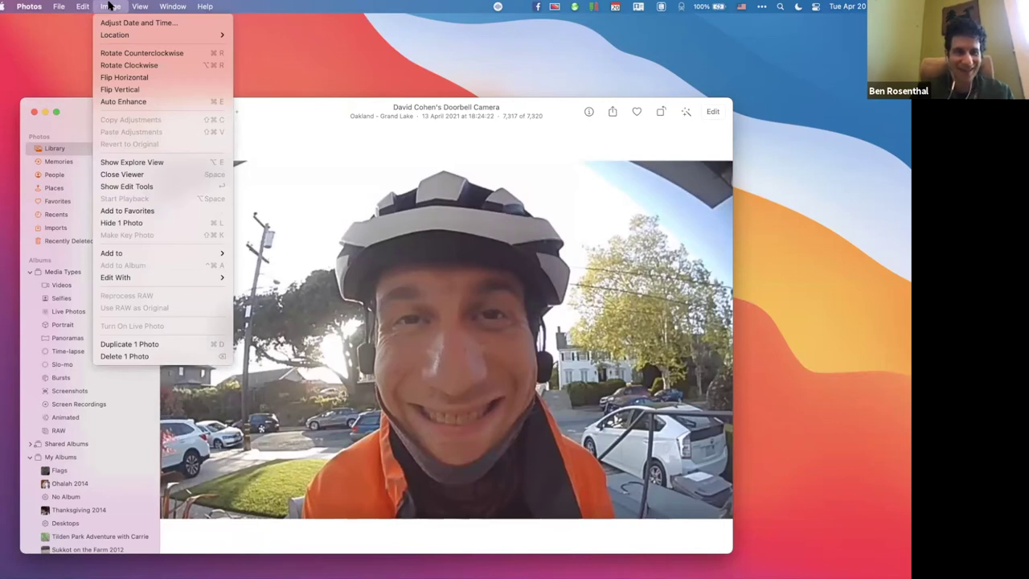
left_click(110, 6)
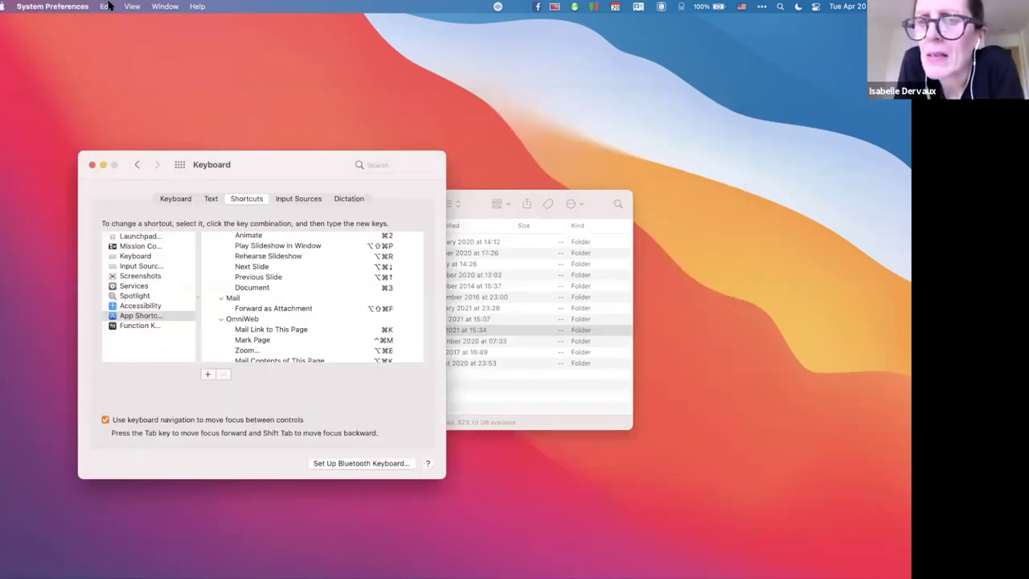
Switch back to Photos via 'Ph' and review the Image menu's commands.
key("super+space")
type("Ph")
key("Return")
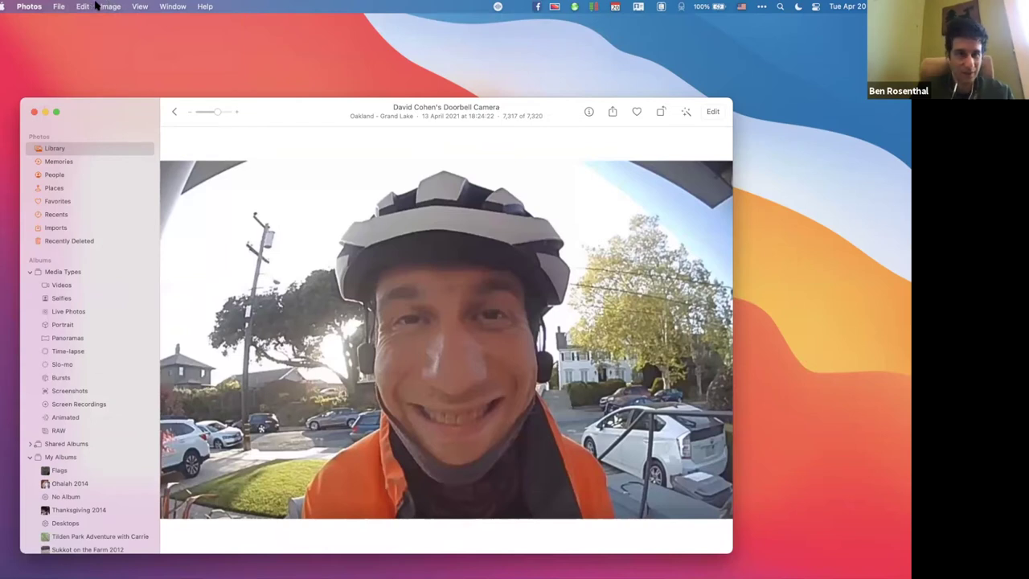
left_click(97, 7)
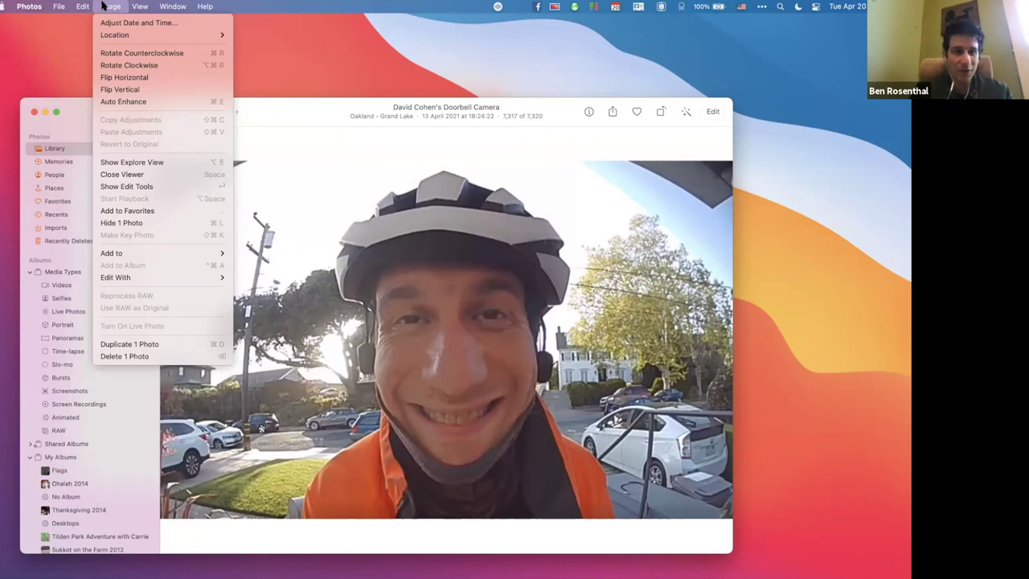
left_click(103, 6)
Check the Close Viewer command in Photos' Image menu, switching to and from System Preferences.
key("super+Tab")
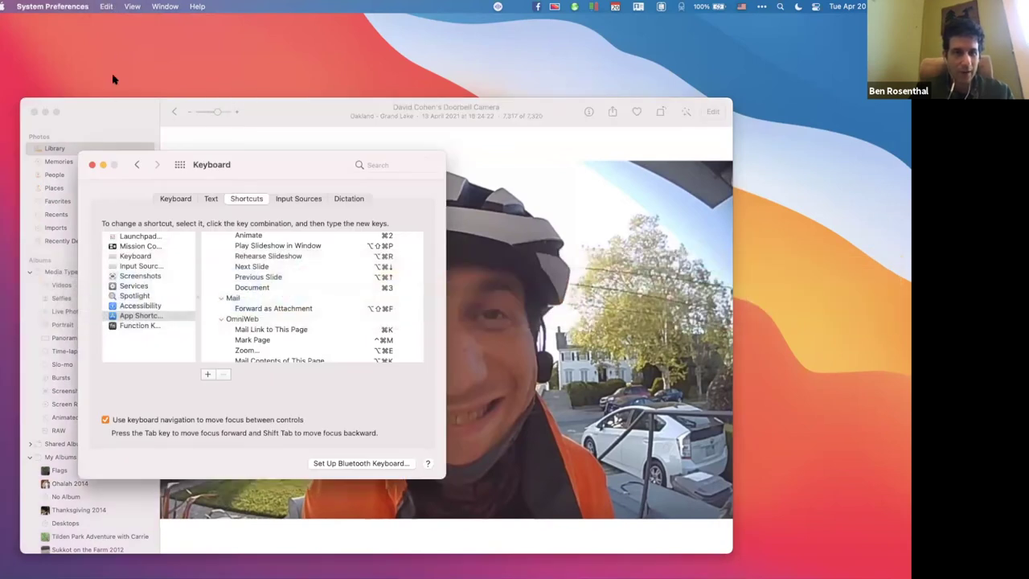
left_click(112, 110)
left_click(112, 6)
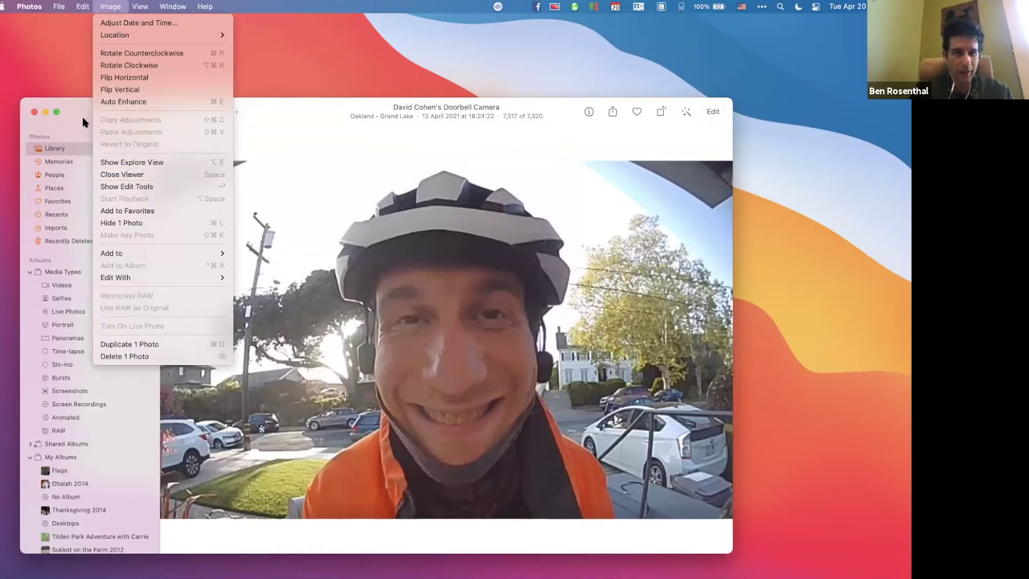
key("super+Tab")
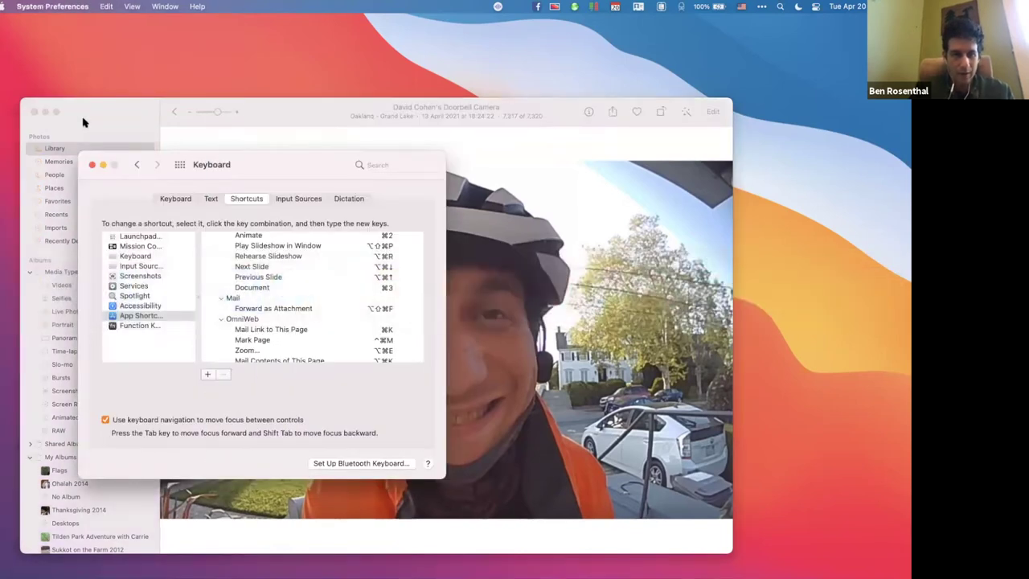
Start a new Photos app shortcut titled 'Close Viewer' and try recording a key combination.
left_click(208, 374)
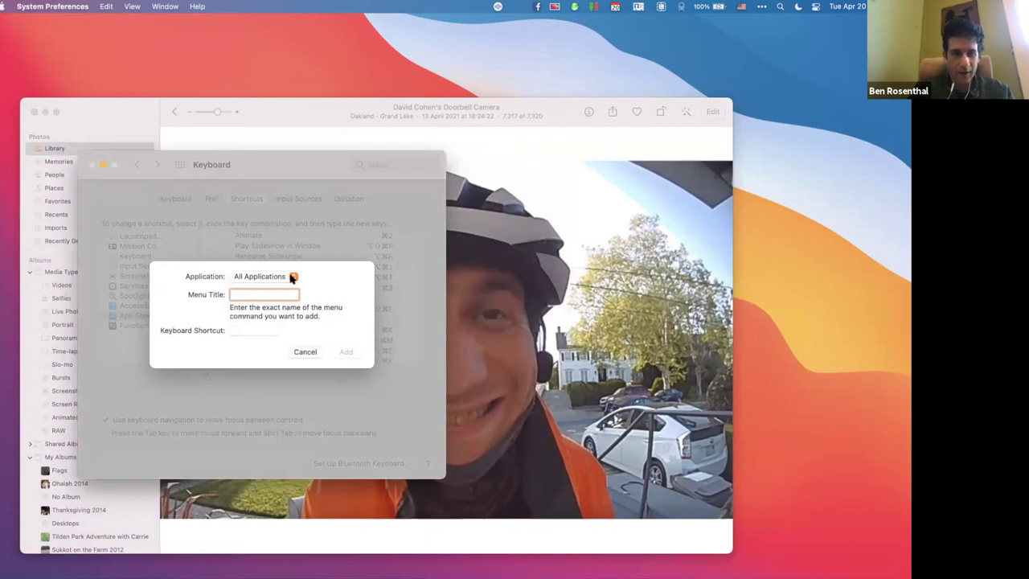
left_click(292, 276)
scroll(278, 381, "down", 10)
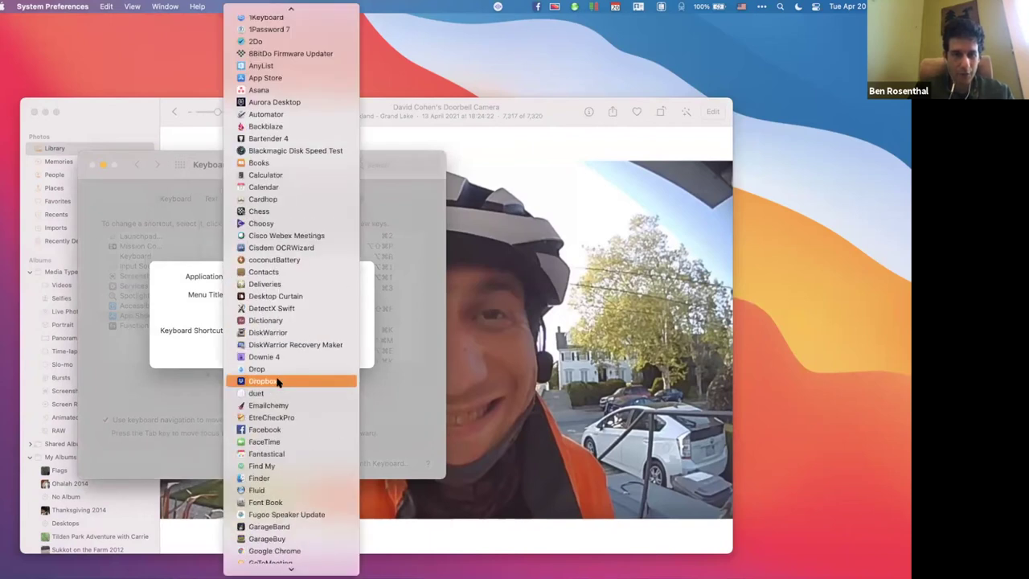
key("p")
key("Down")
key("Down")
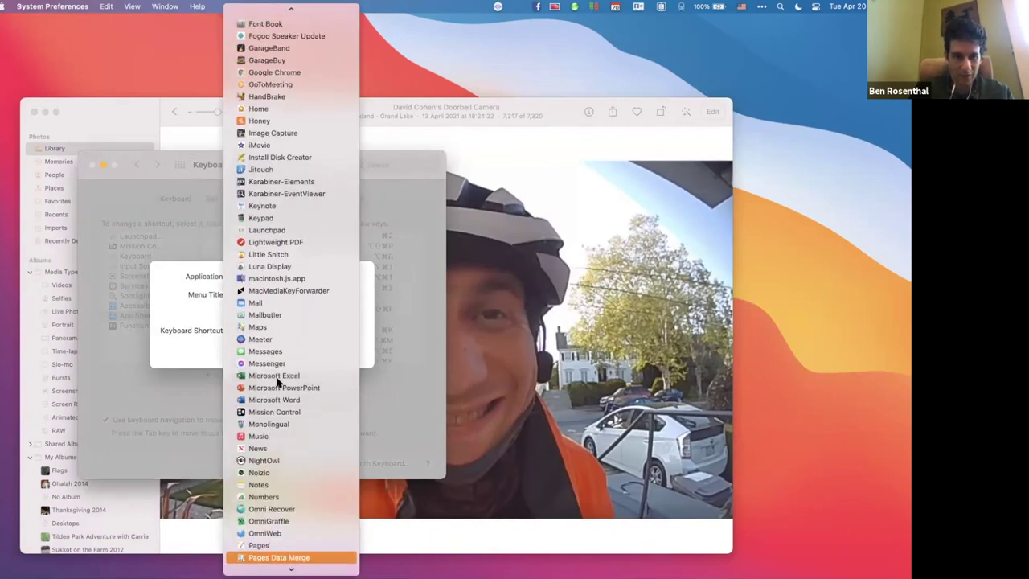
key("Down")
key("Down")
key("Down")
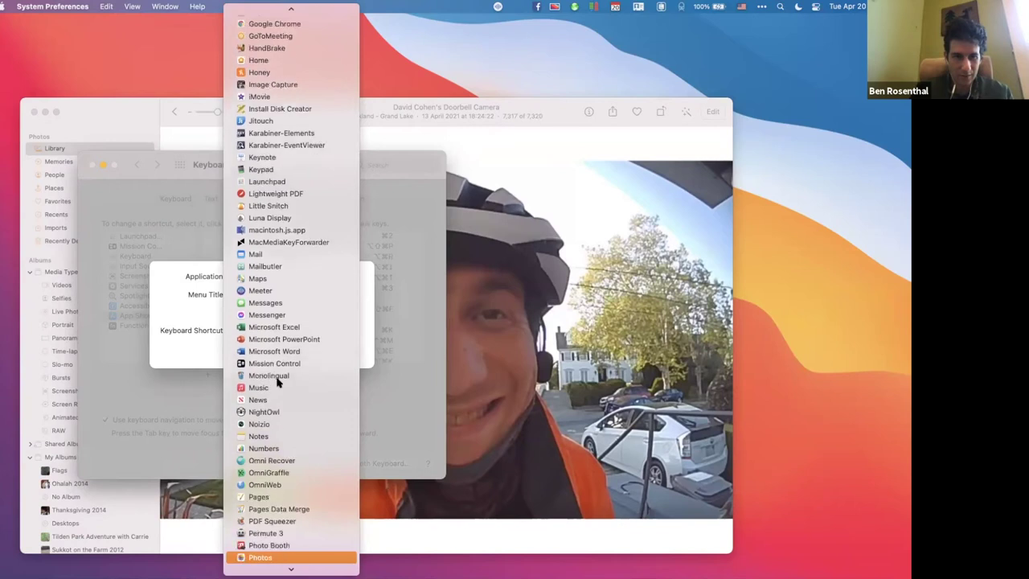
key("Return")
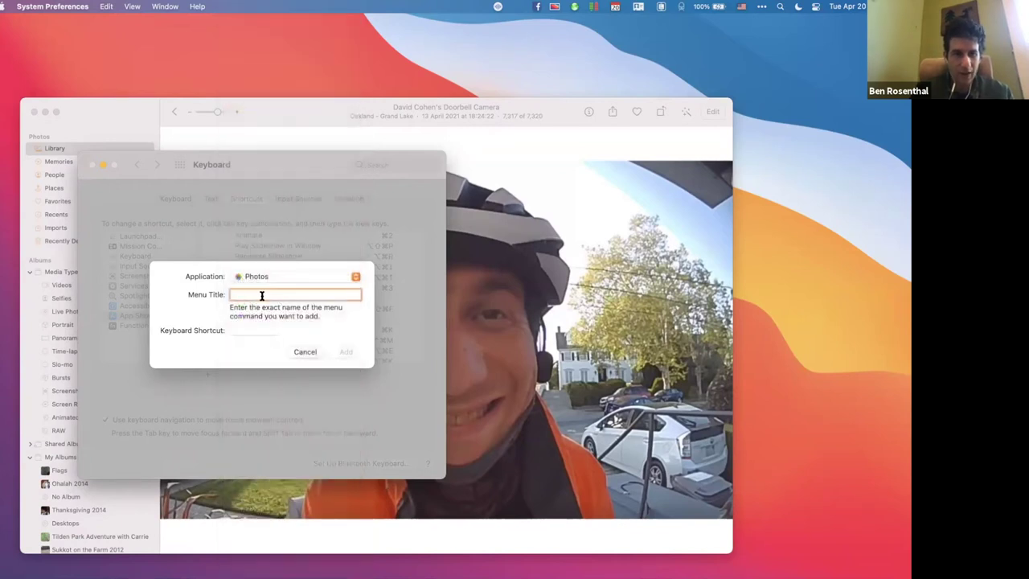
type("Close ")
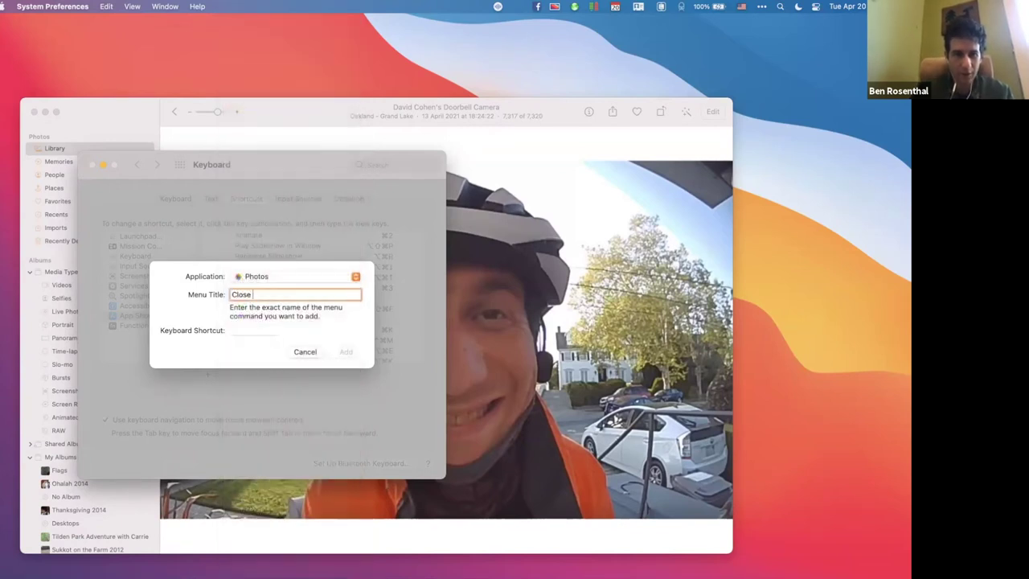
type("Viewer")
left_click(252, 328)
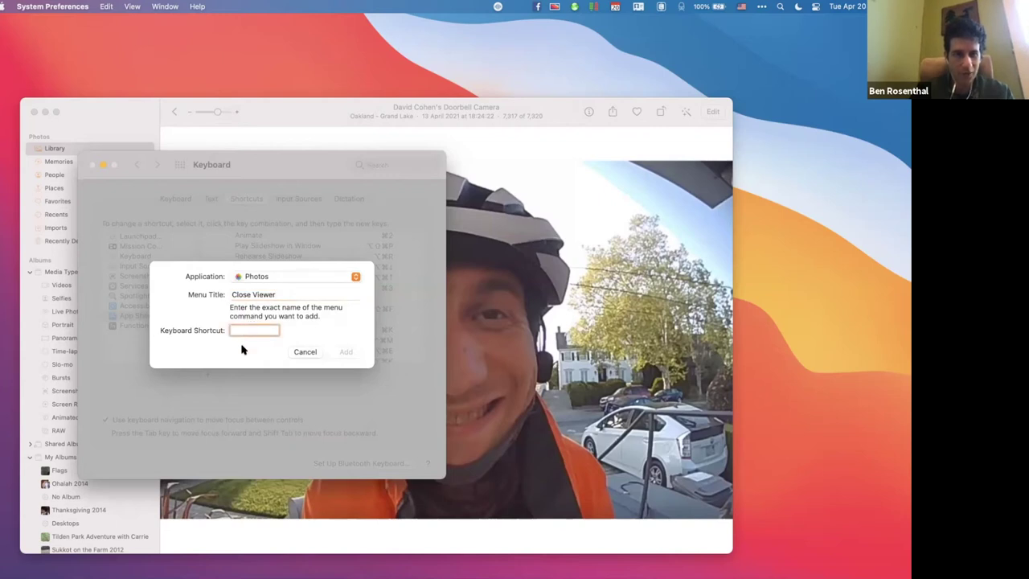
key("alt+space")
key("BackSpace")
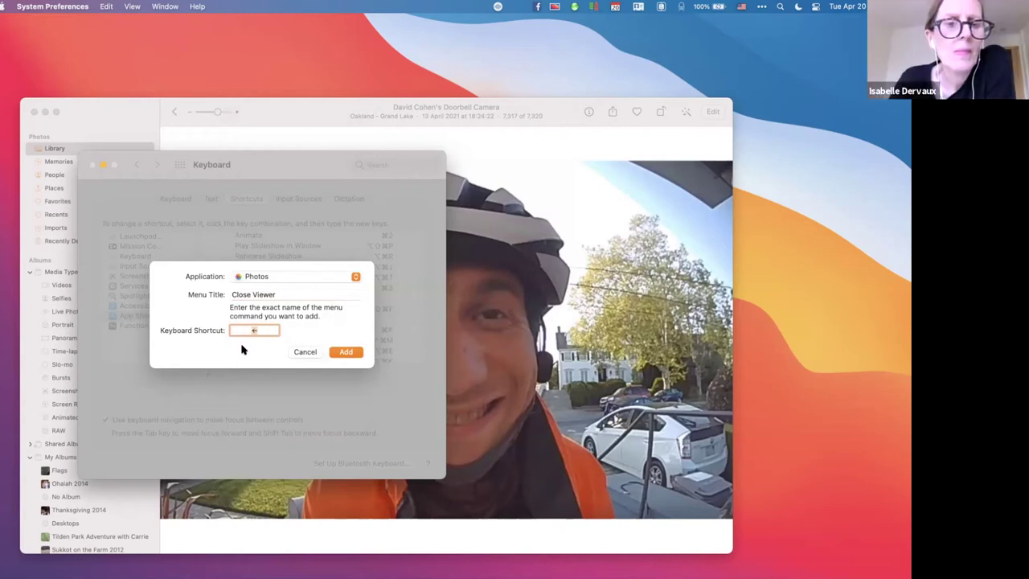
Cancel the Close Viewer shortcut and delete the Pages PDF… shortcut from App Shortcuts.
left_click(302, 353)
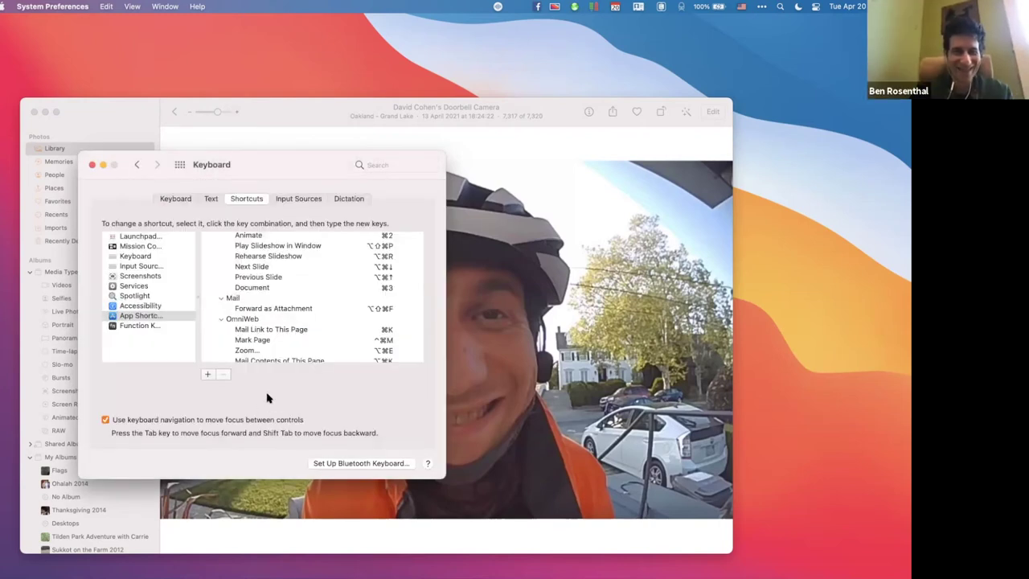
scroll(287, 316, "up", 4)
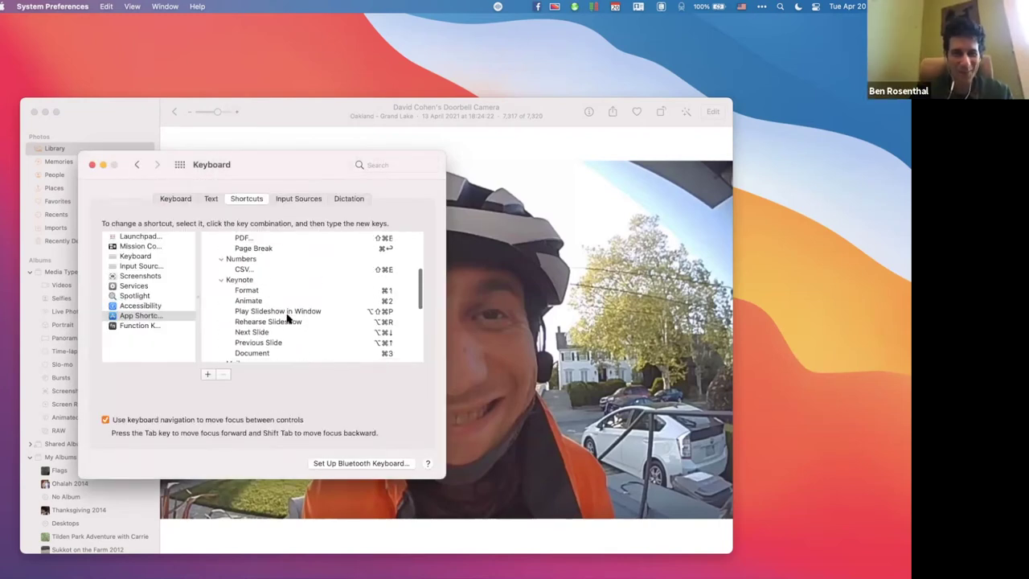
scroll(287, 319, "up", 4)
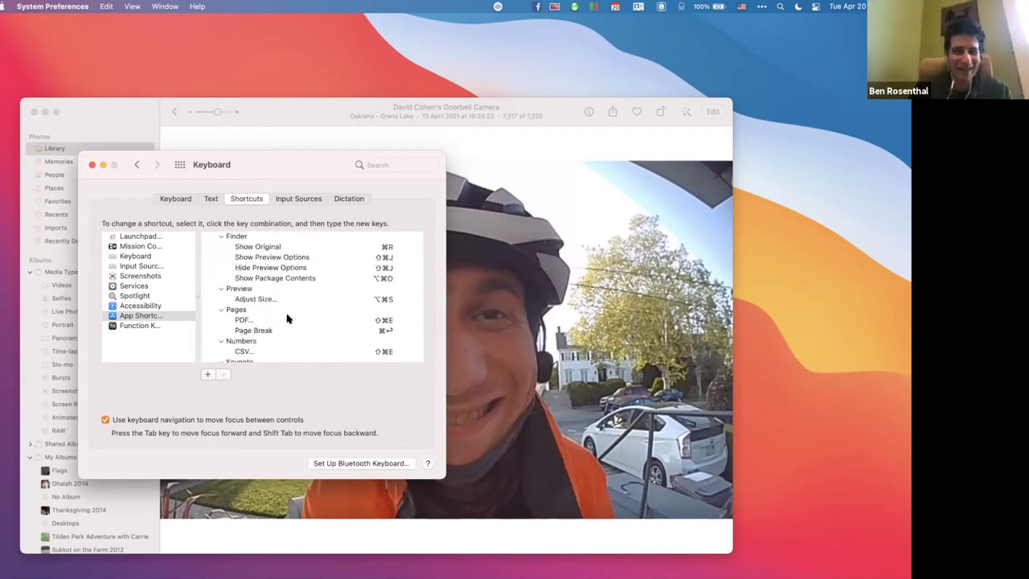
left_click(261, 321)
left_click(225, 376)
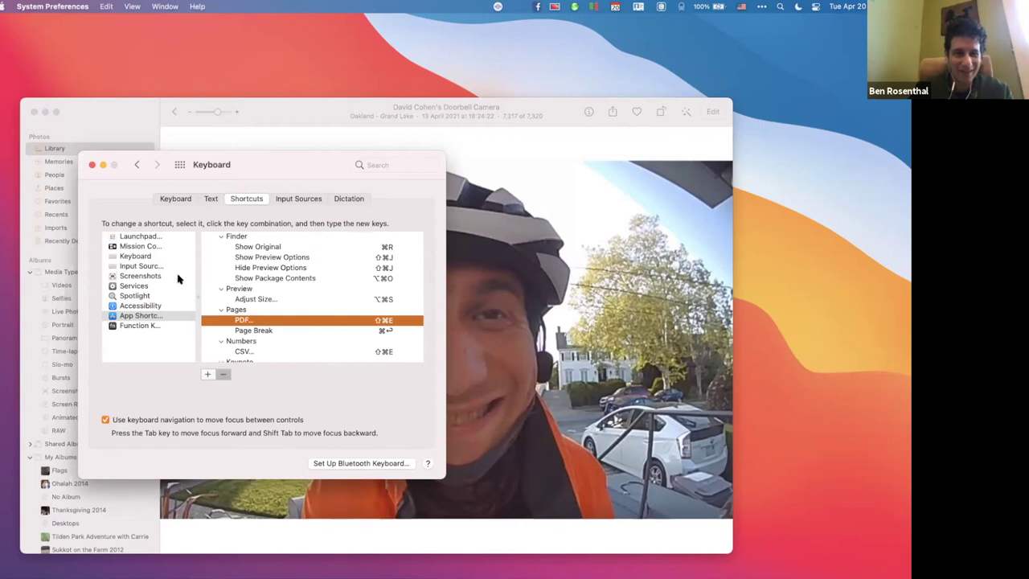
Close the doorbell photo, switch to Pages and close the B'hootz document.
left_click(34, 113)
key("super+Tab")
key("super+Tab")
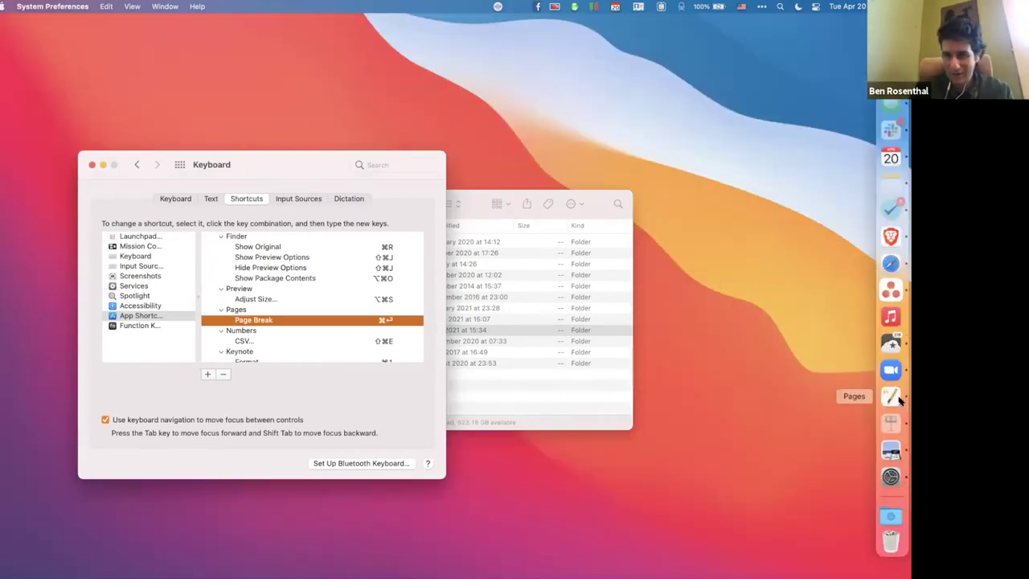
right_click(899, 400)
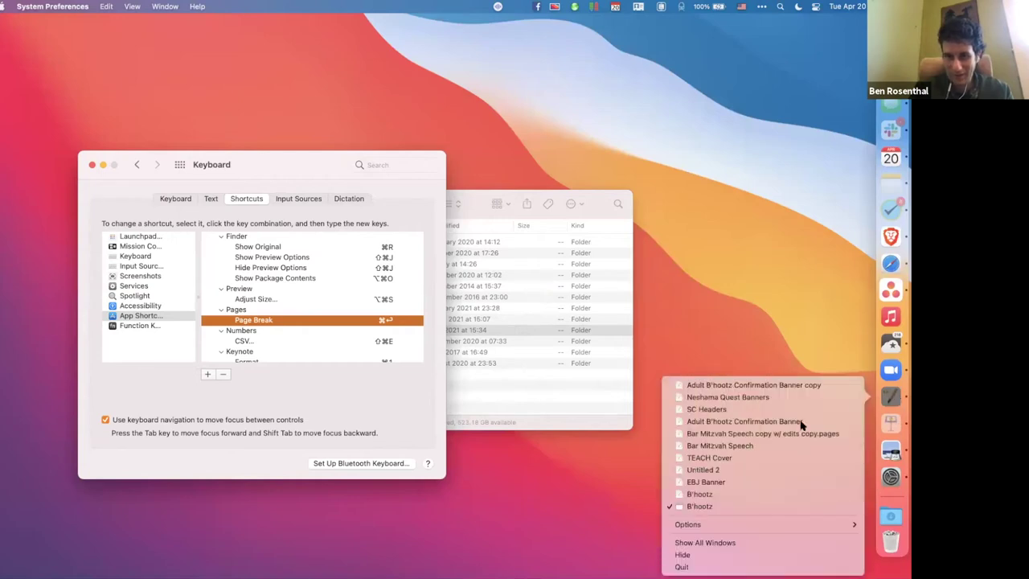
left_click(630, 526)
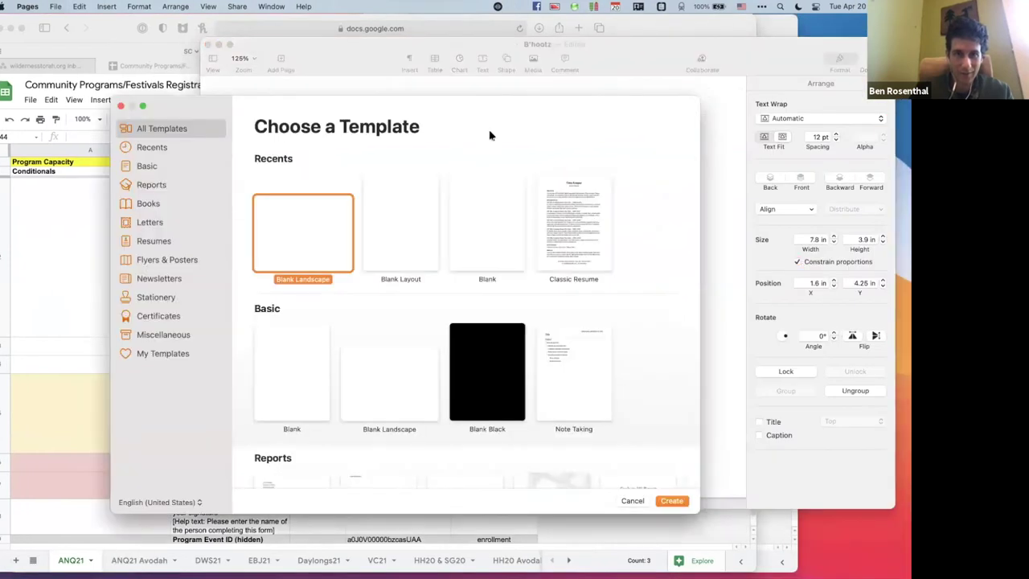
left_click(208, 45)
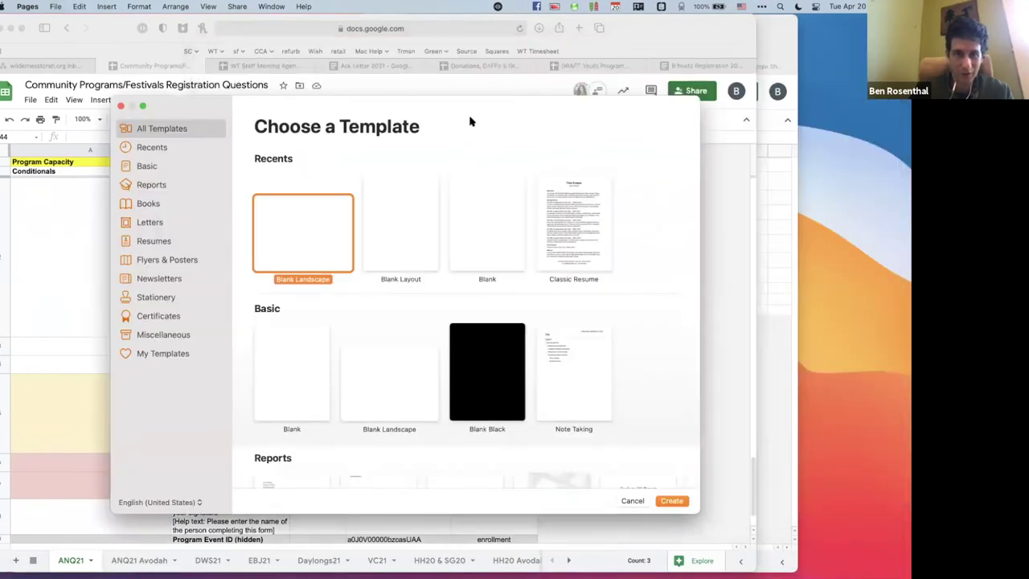
Create a new document from the Blank Landscape template.
left_click_drag(217, 111, 0, 142)
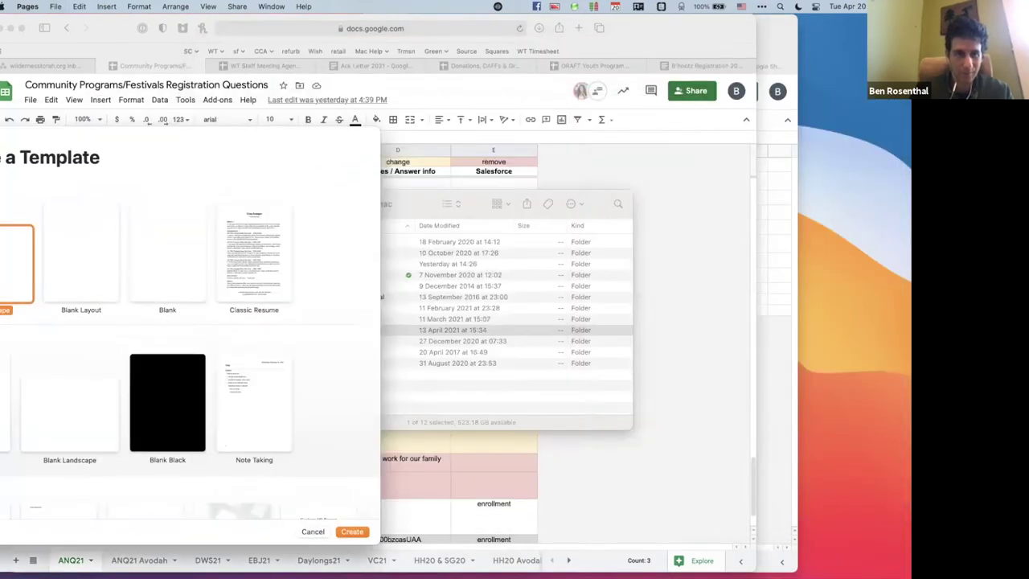
key("F11")
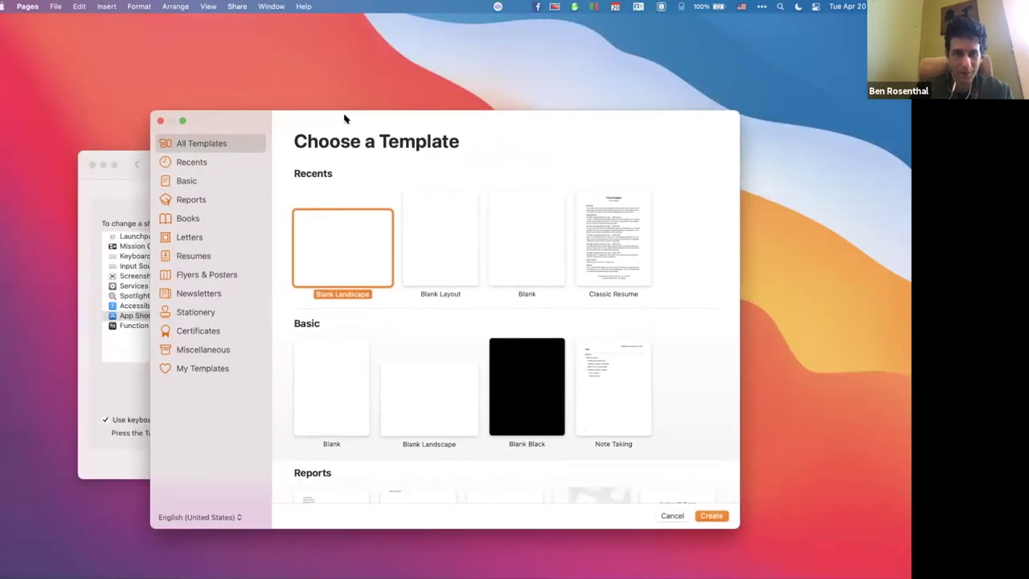
key("Return")
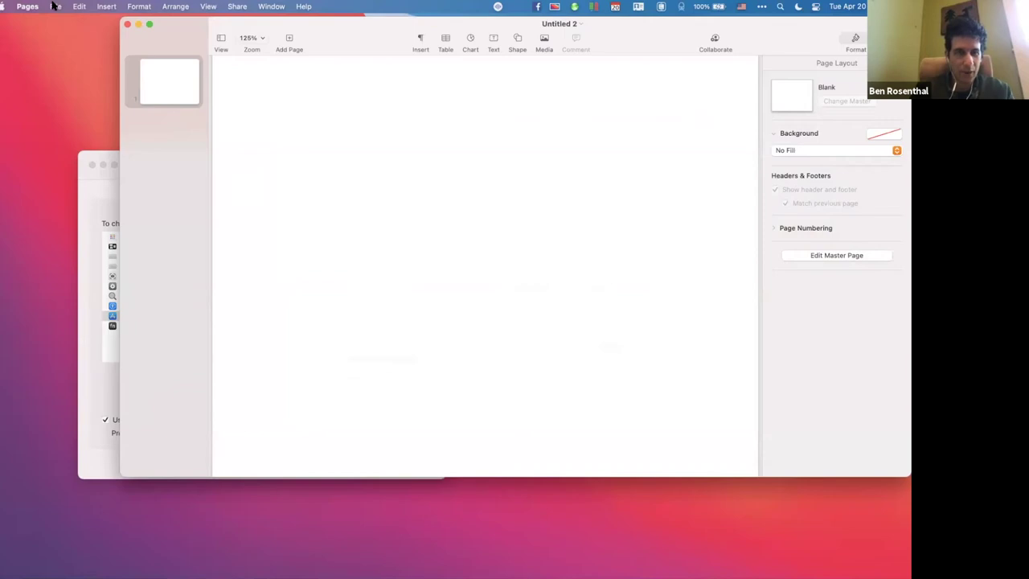
left_click(55, 6)
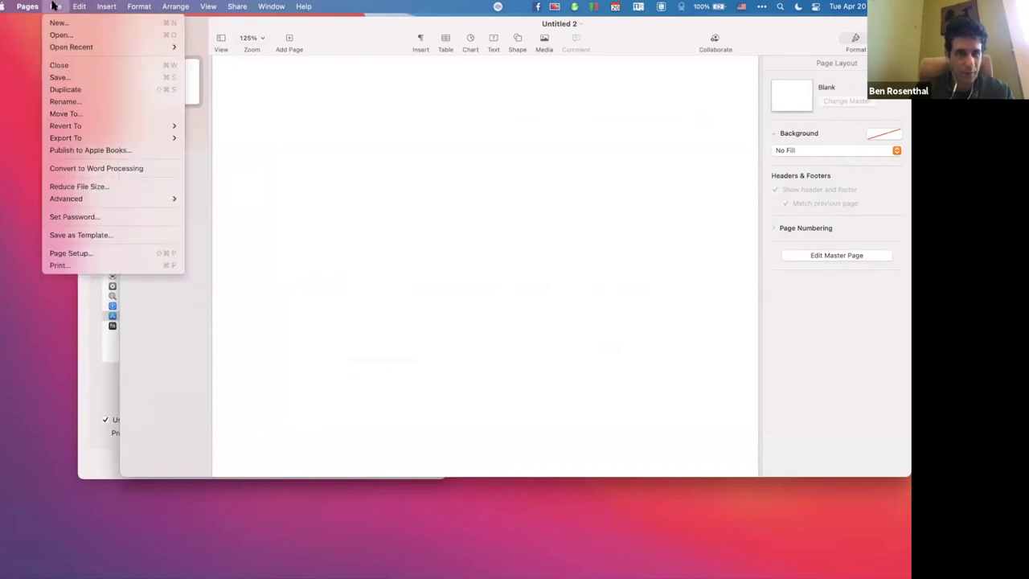
mouse_move(69, 139)
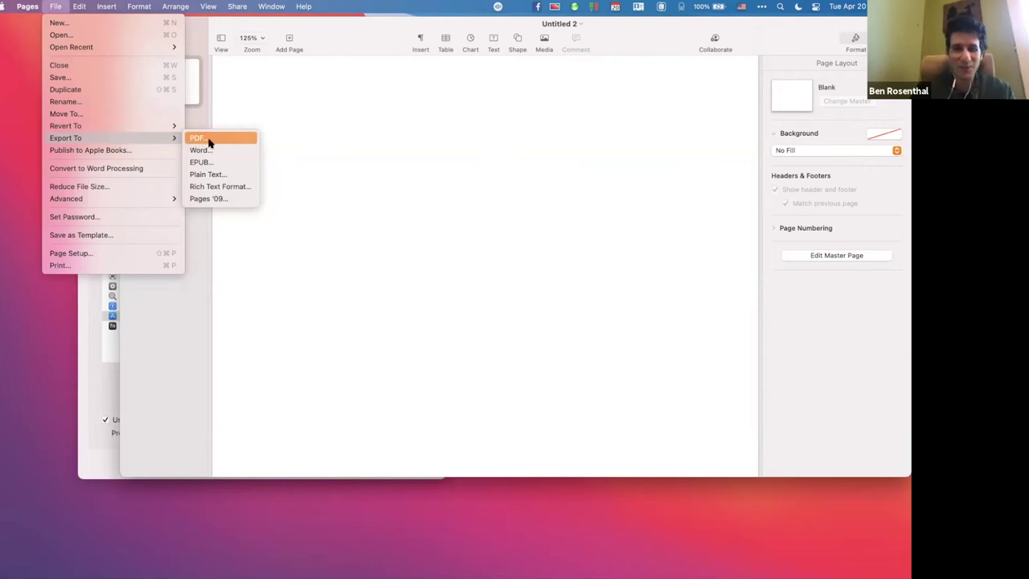
Add a new App Shortcut targeting Pages with the menu title 'PDF...'.
left_click(290, 142)
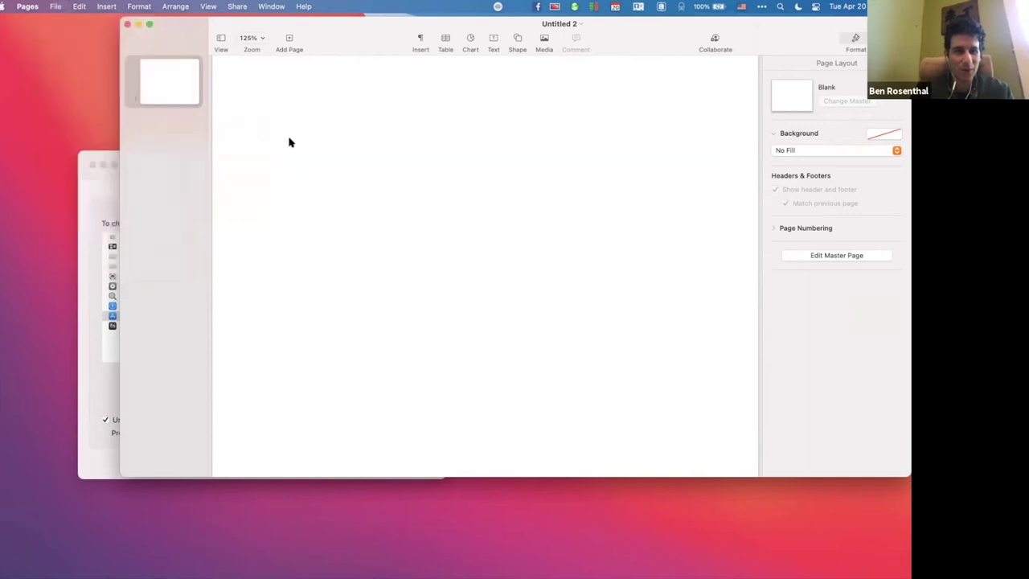
left_click(88, 305)
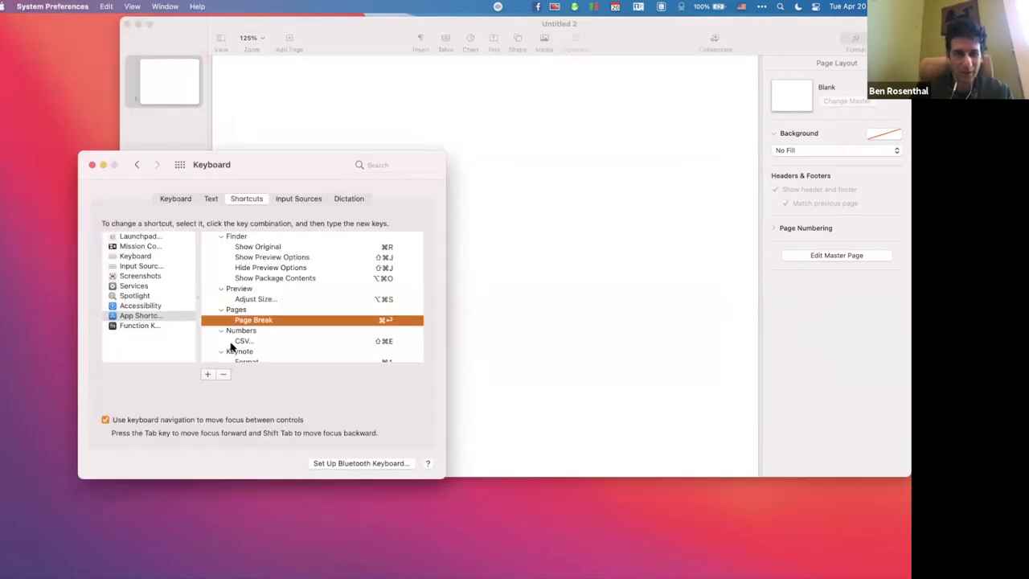
left_click(208, 374)
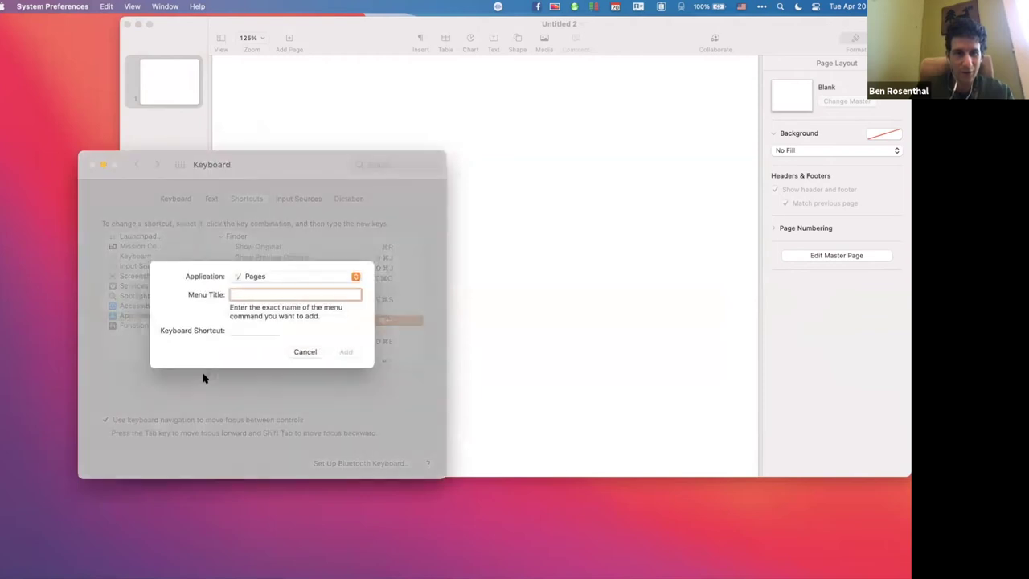
left_click(355, 277)
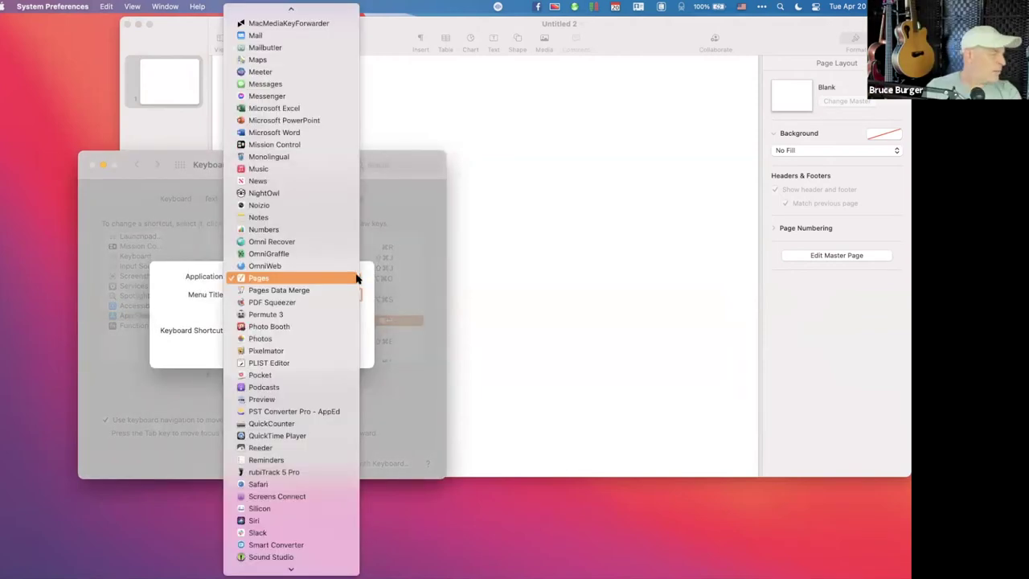
left_click(357, 278)
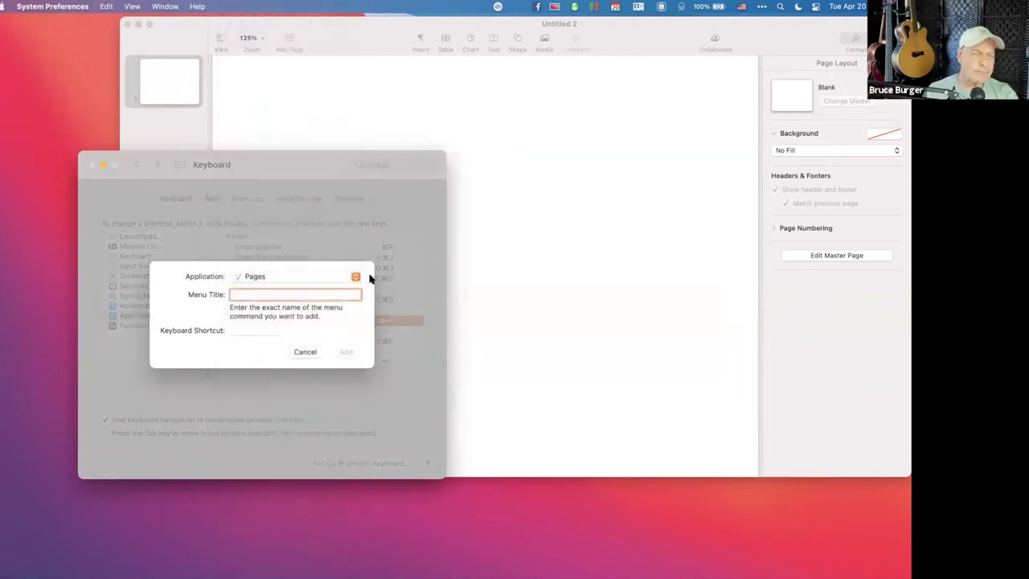
type("PDF")
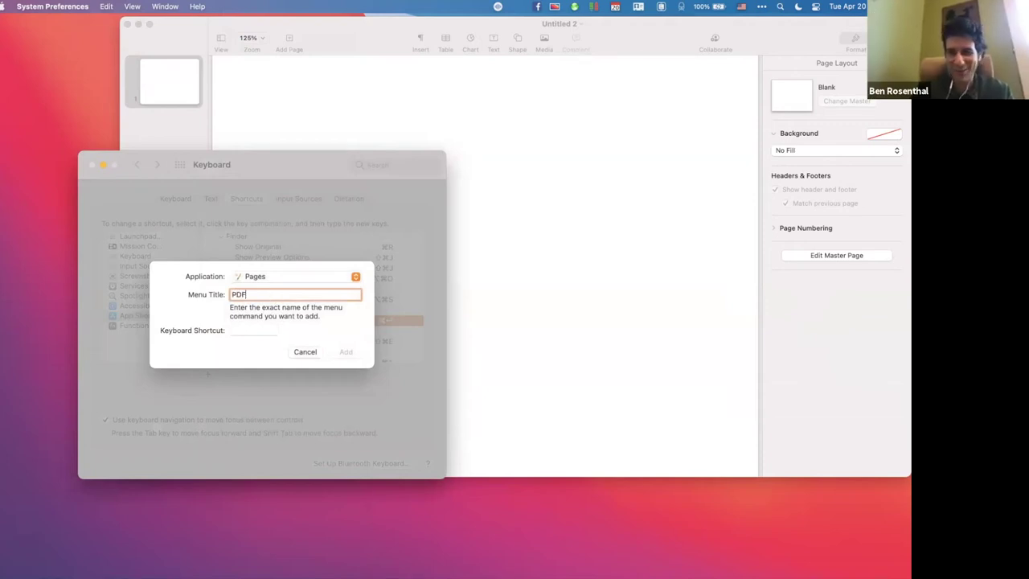
type("...")
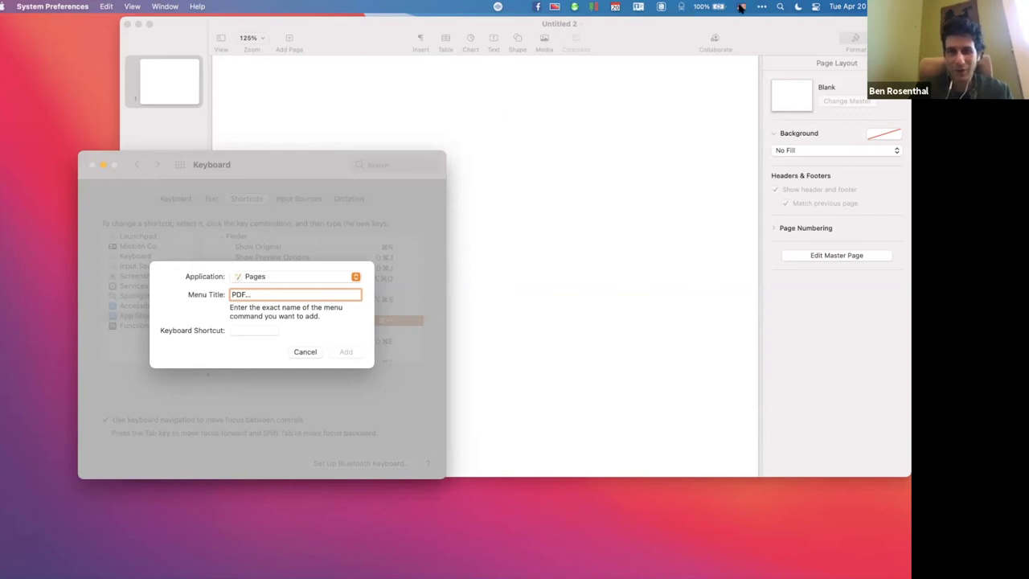
Show the on-screen Keyboard Viewer to check the Option characters, then close it.
left_click(740, 7)
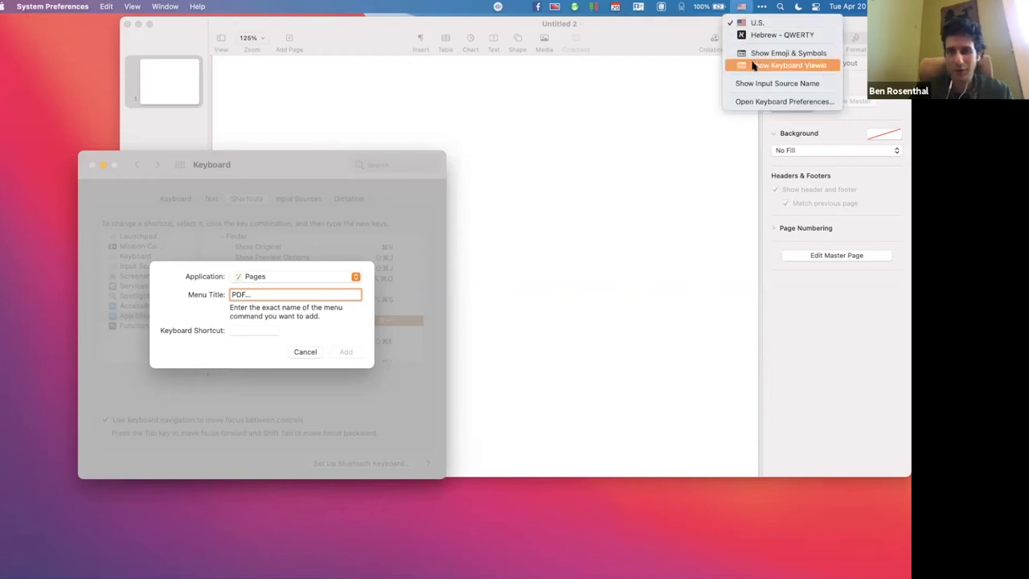
left_click(754, 65)
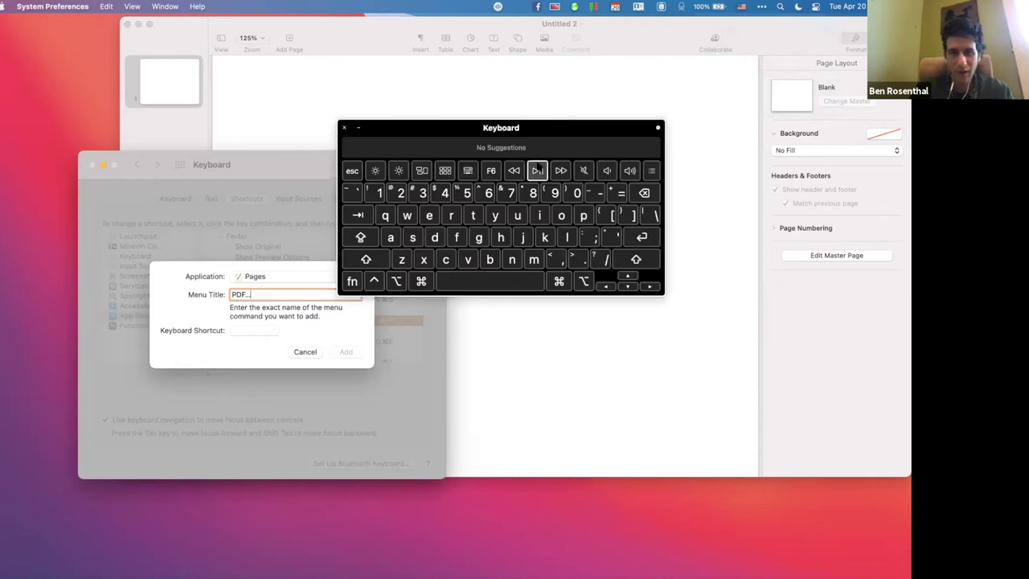
left_click(741, 6)
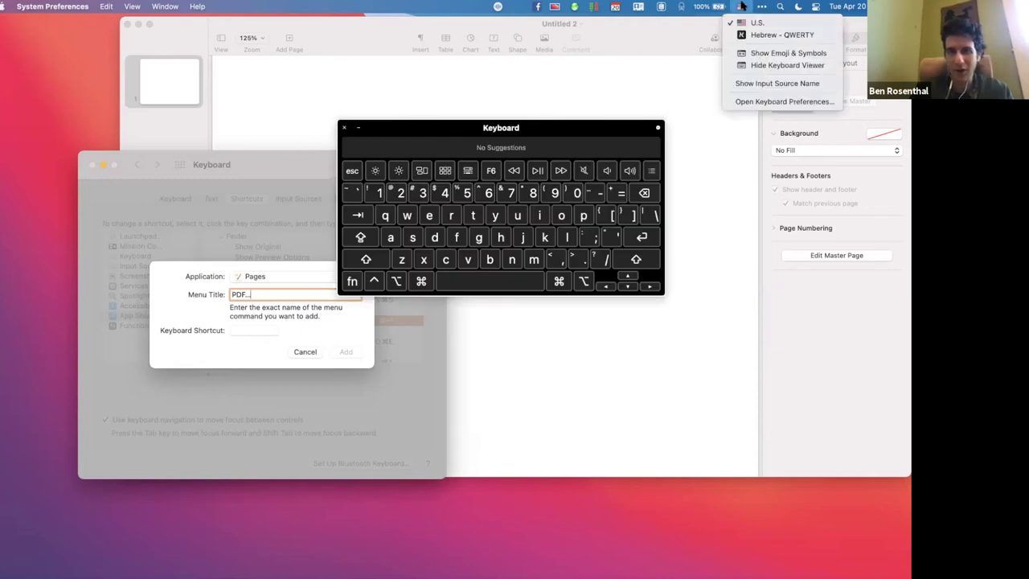
left_click(742, 6)
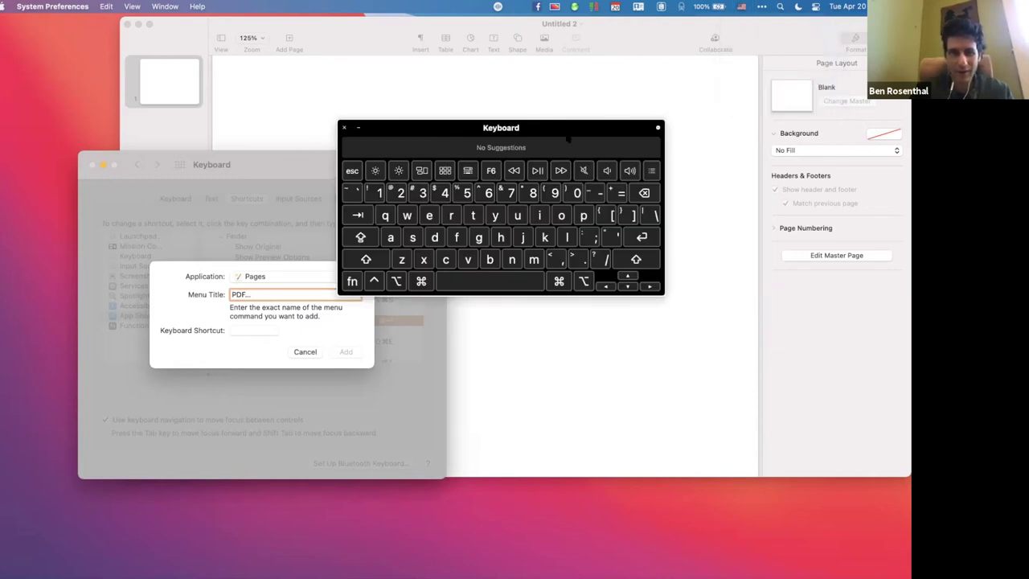
left_click_drag(569, 140, 526, 160)
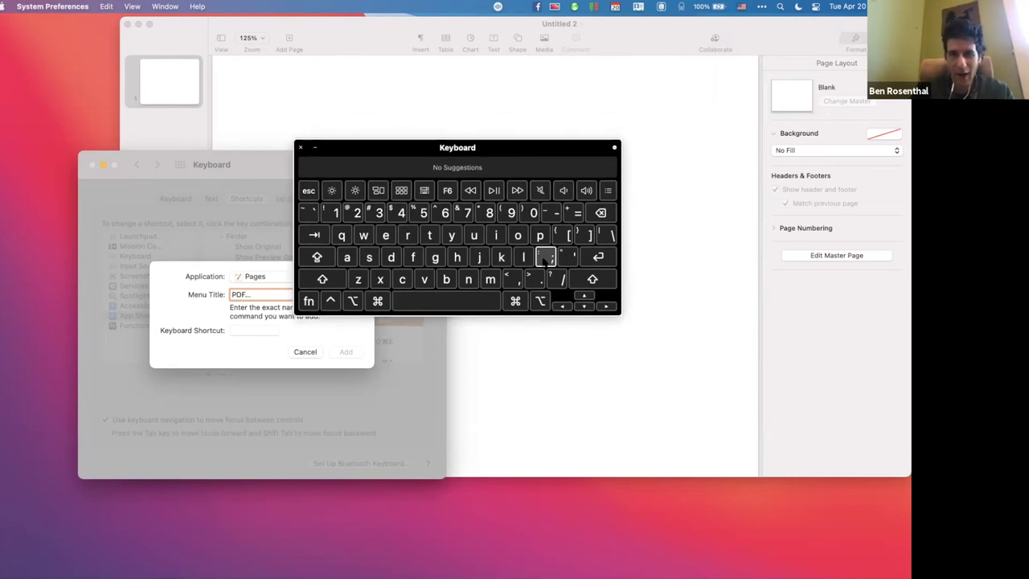
key("alt")
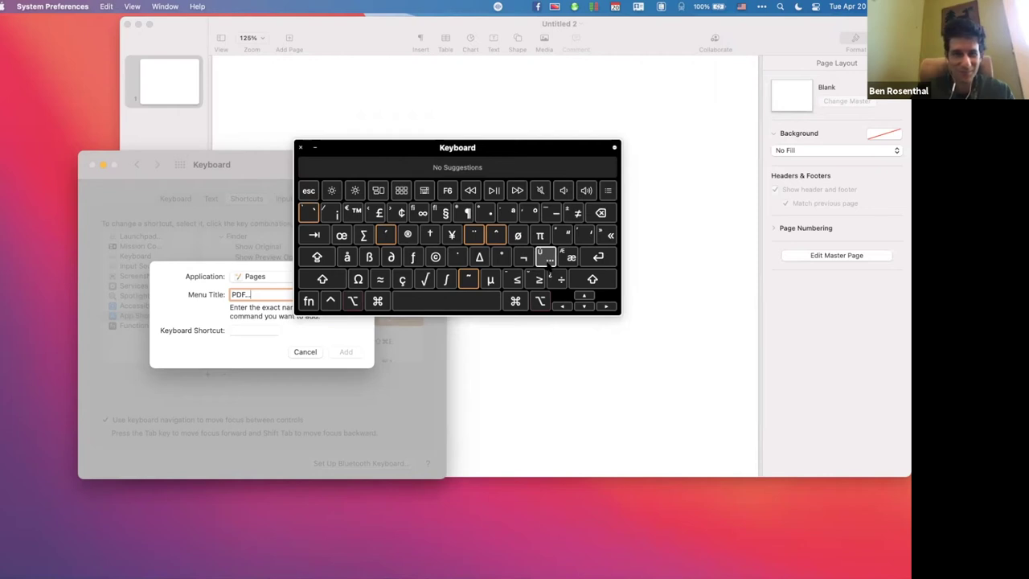
left_click(301, 147)
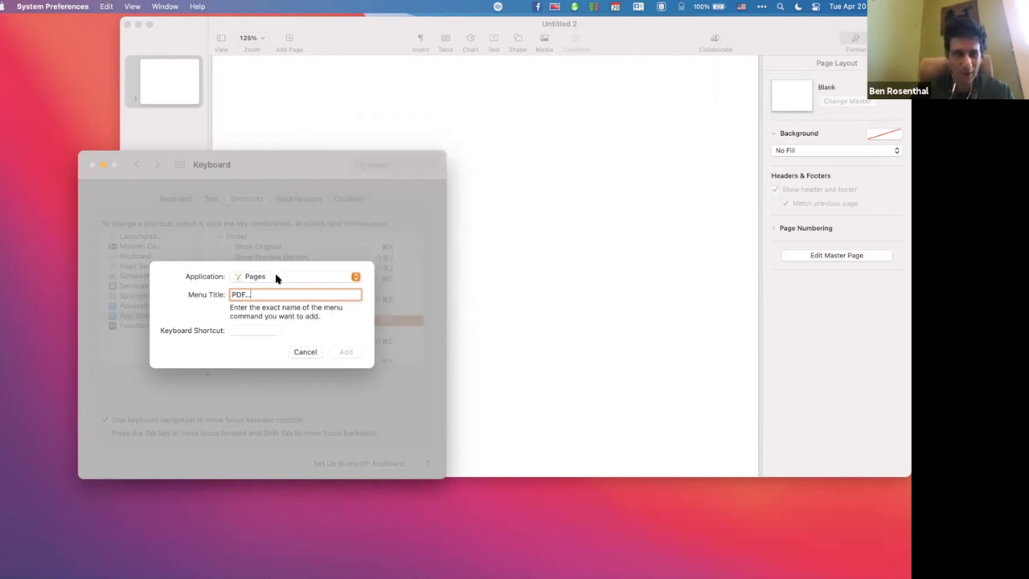
Record ⇧⌘E for Pages' PDF… shortcut, add it, and bring the Pages document forward.
left_click(253, 329)
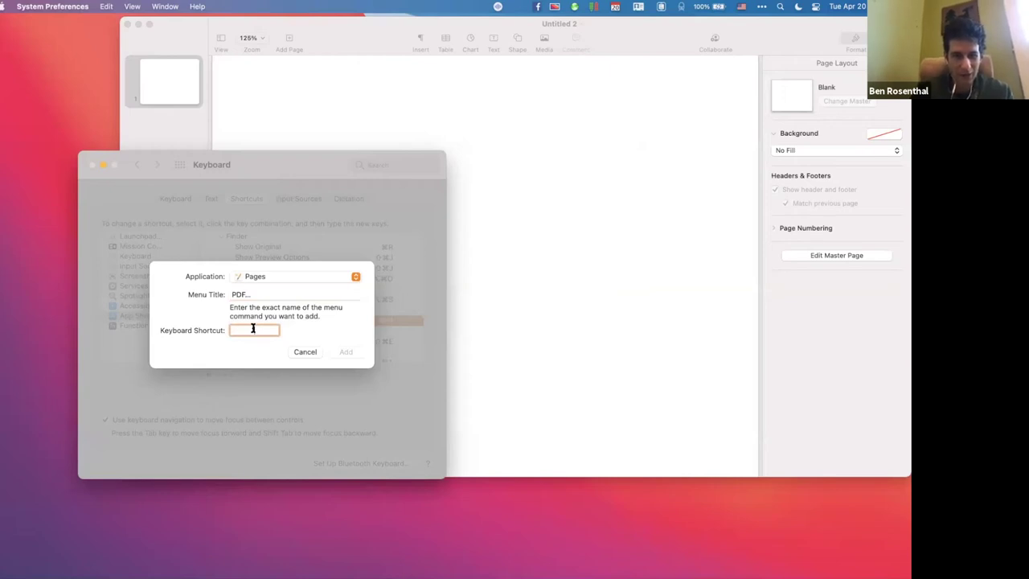
key("super+shift+e")
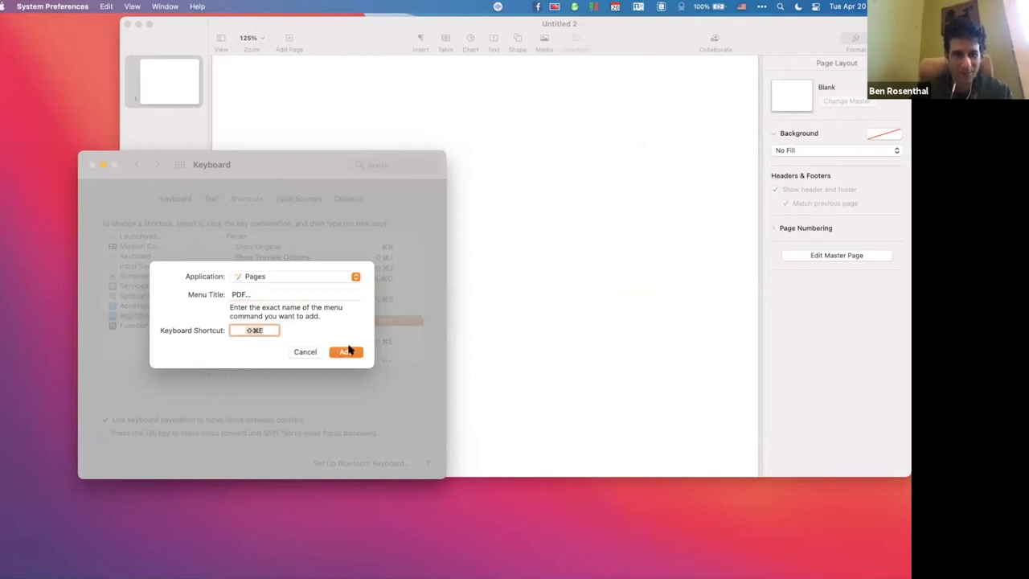
left_click(348, 352)
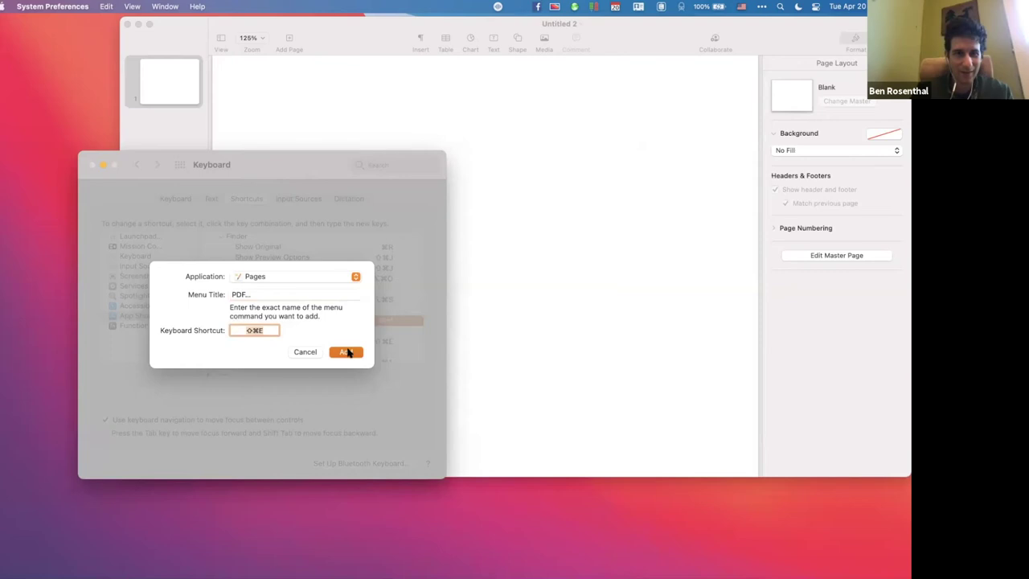
left_click(271, 115)
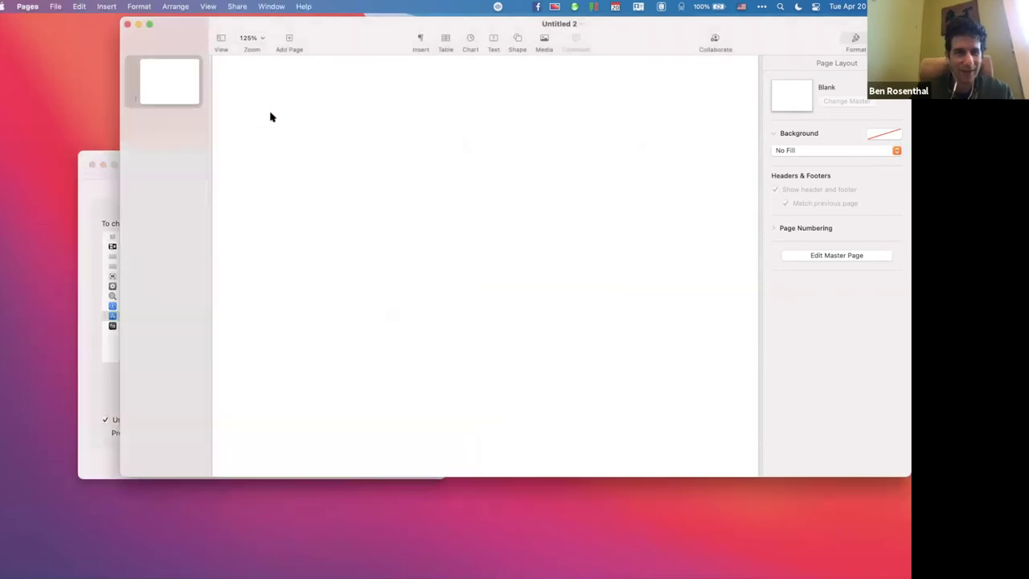
left_click(62, 6)
Confirm File > Export To lists PDF… with ⇧⌘E, then return to System Preferences.
mouse_move(64, 137)
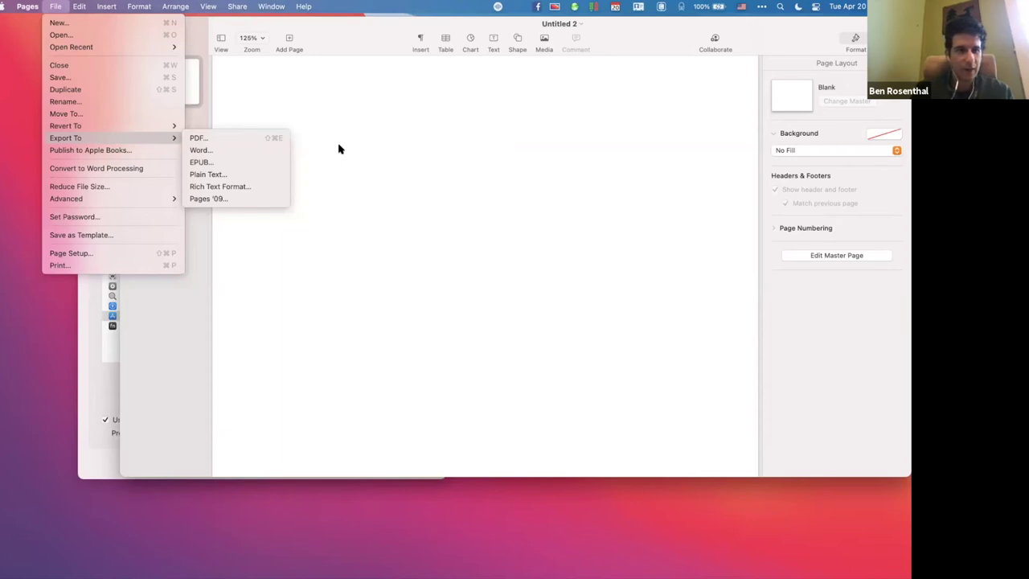
key("super+Tab")
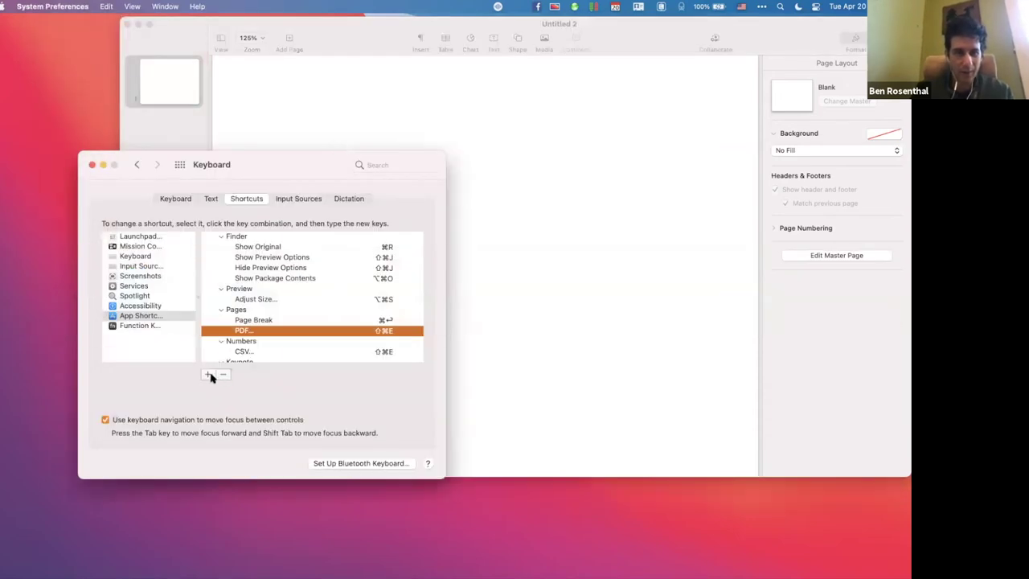
Add a Pages app shortcut for 'Rename...' with a recorded key combination.
left_click(207, 376)
type("Re")
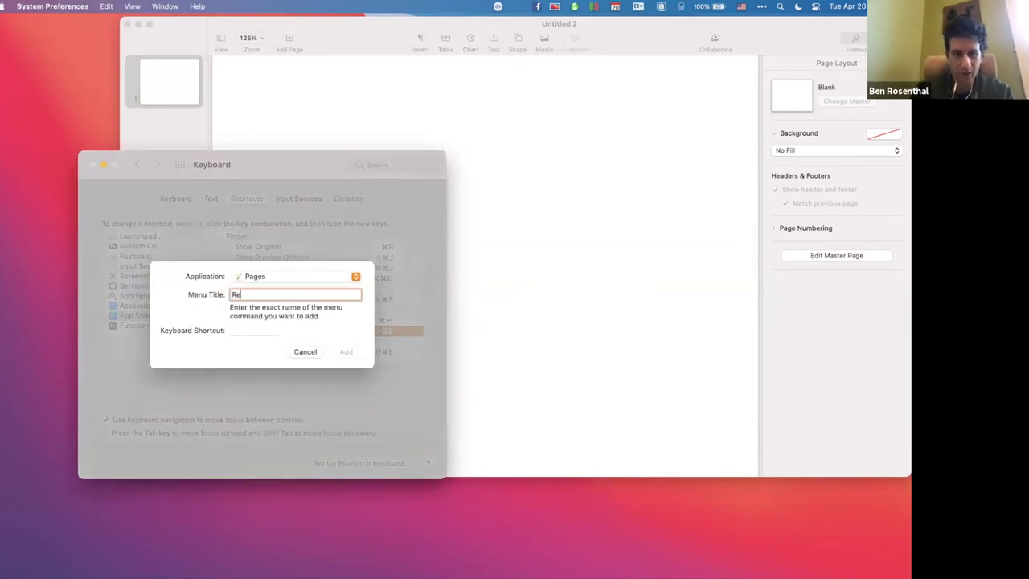
type("name...")
left_click(256, 331)
key("super+shift+r")
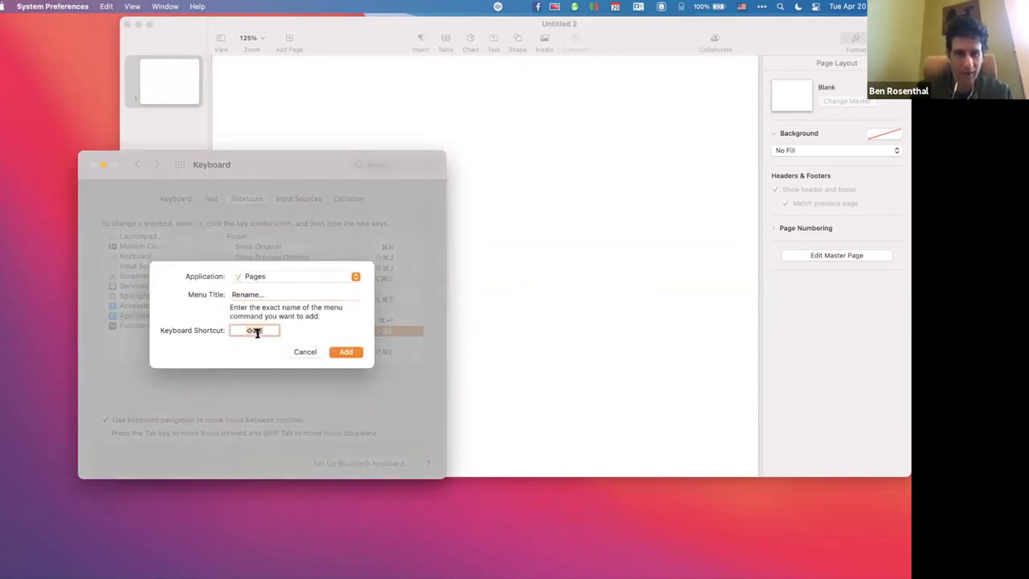
left_click(344, 354)
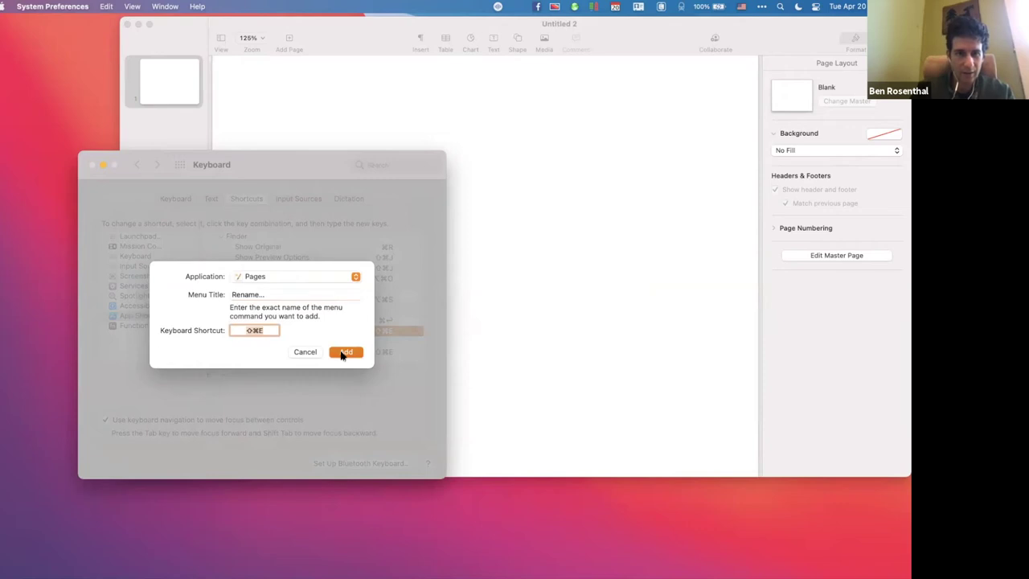
Check the Rename… shortcut in Pages' File menu, then return to the keyboard settings.
left_click(274, 139)
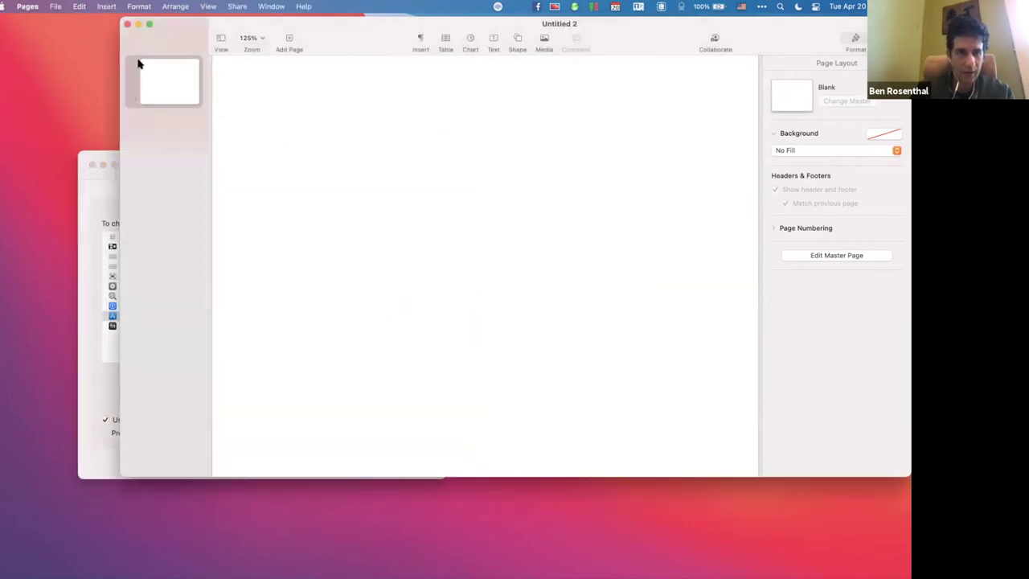
left_click(55, 6)
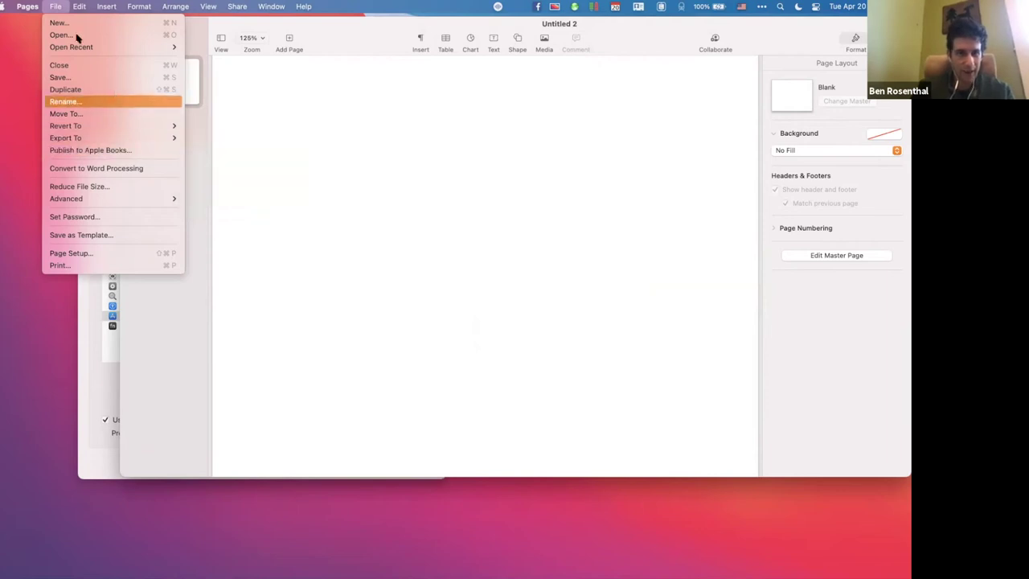
left_click(54, 6)
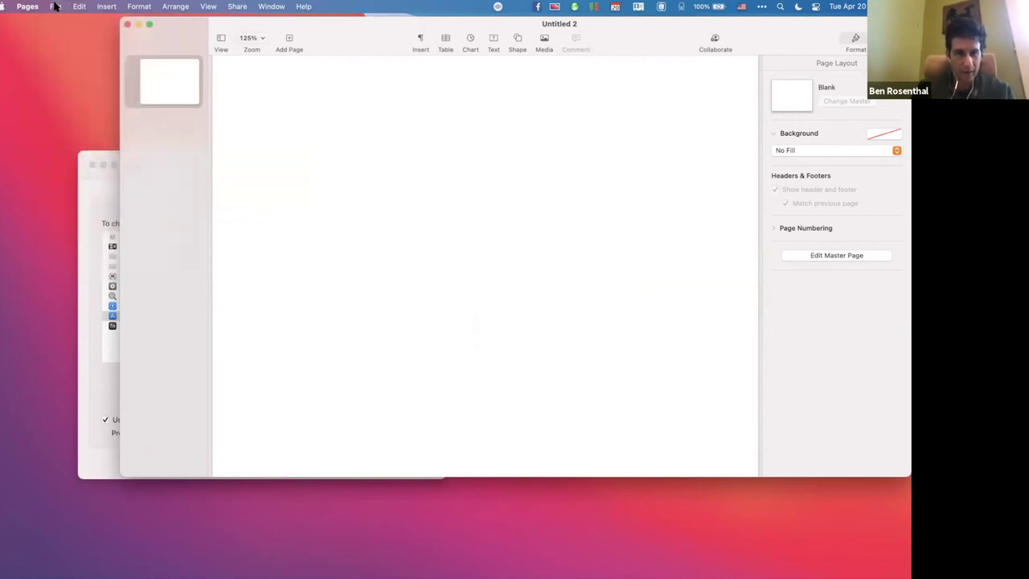
left_click(88, 247)
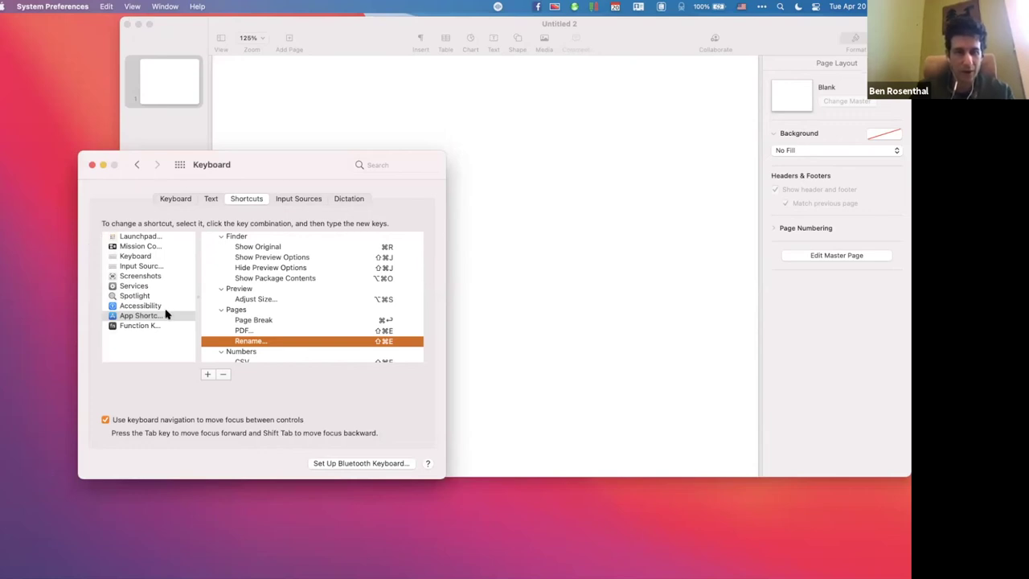
Tick Show Finder search window under Spotlight, then untick it after the ⌥⌘Space conflict warning.
left_click(134, 296)
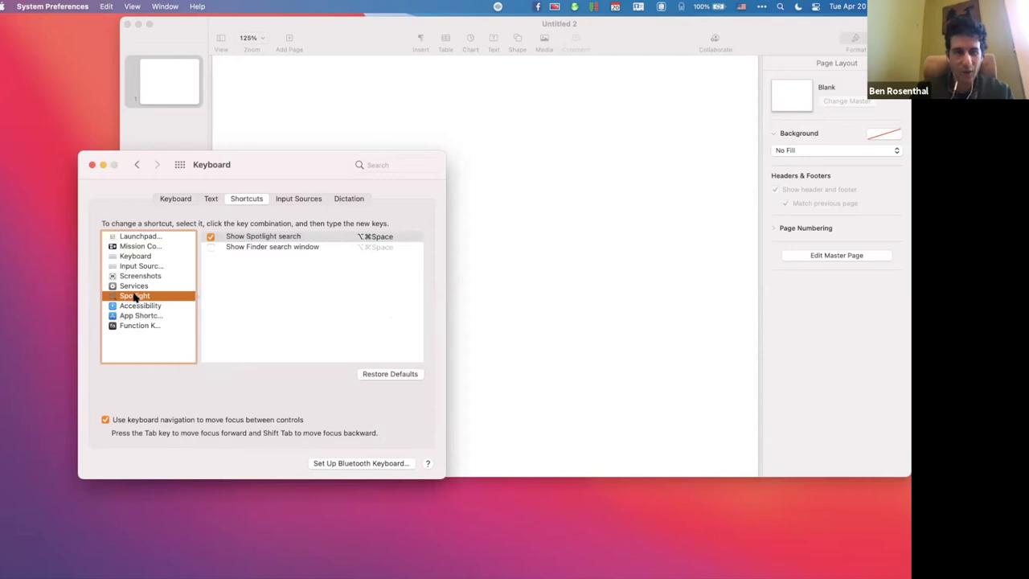
left_click(211, 248)
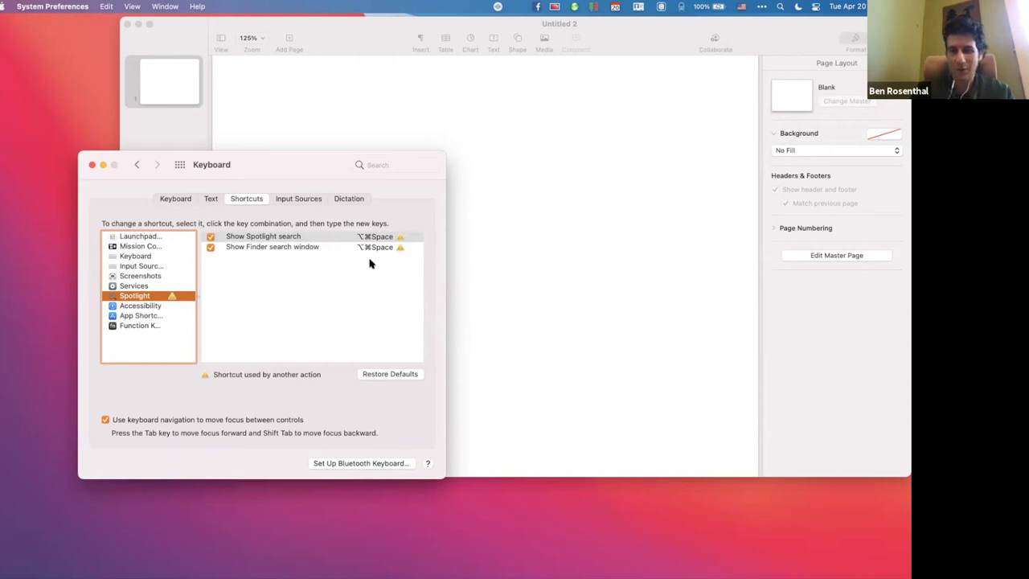
left_click(210, 249)
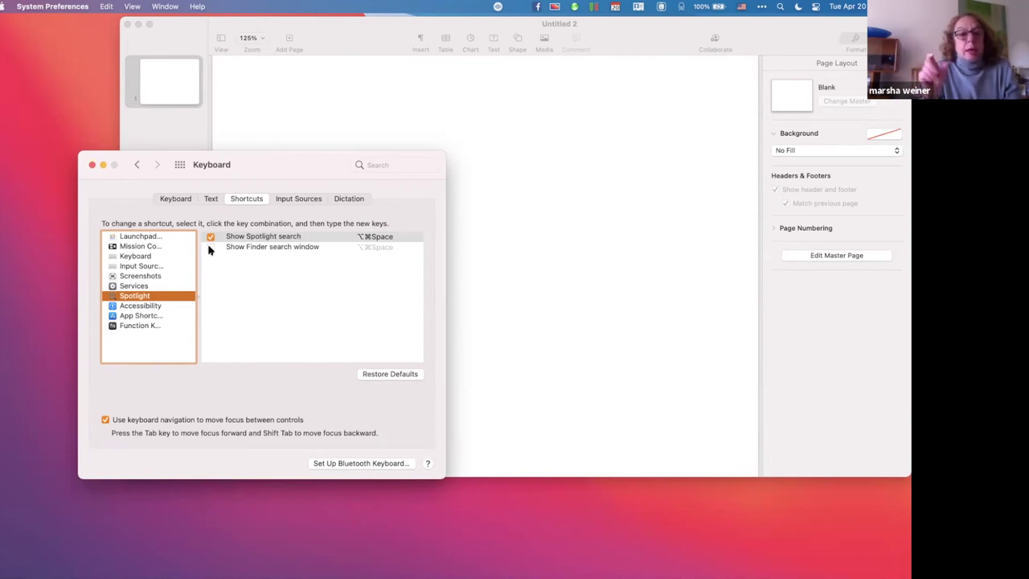
Select the Rename… entry under Pages in App Shortcuts and remove it with the minus button.
left_click(150, 318)
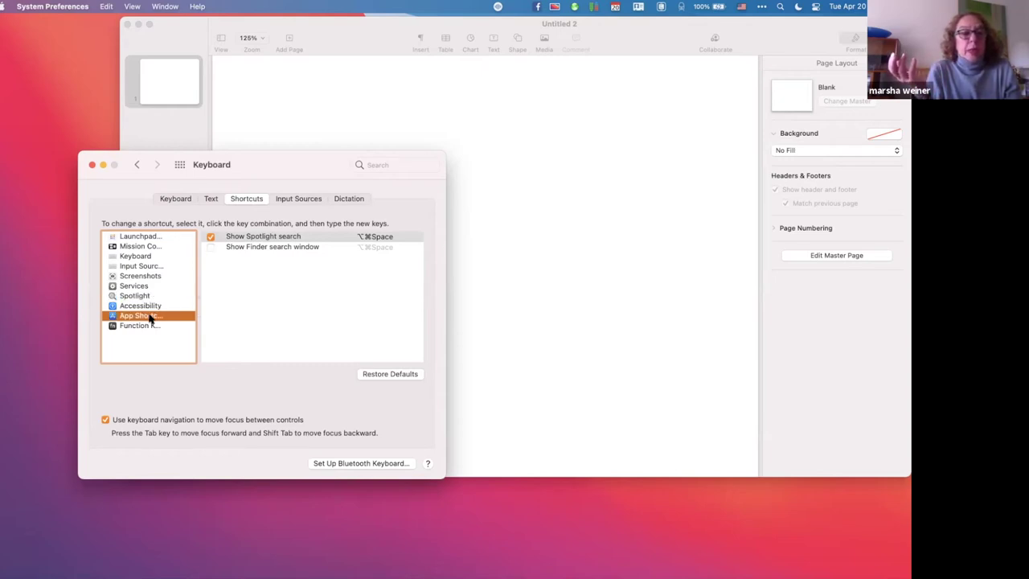
scroll(264, 324, "down", 5)
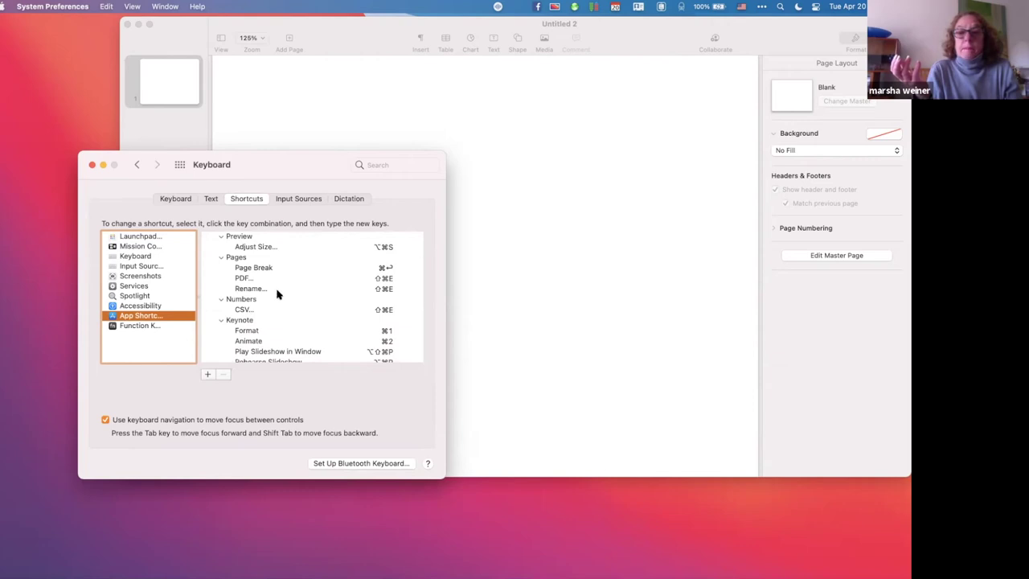
left_click(278, 290)
left_click(225, 376)
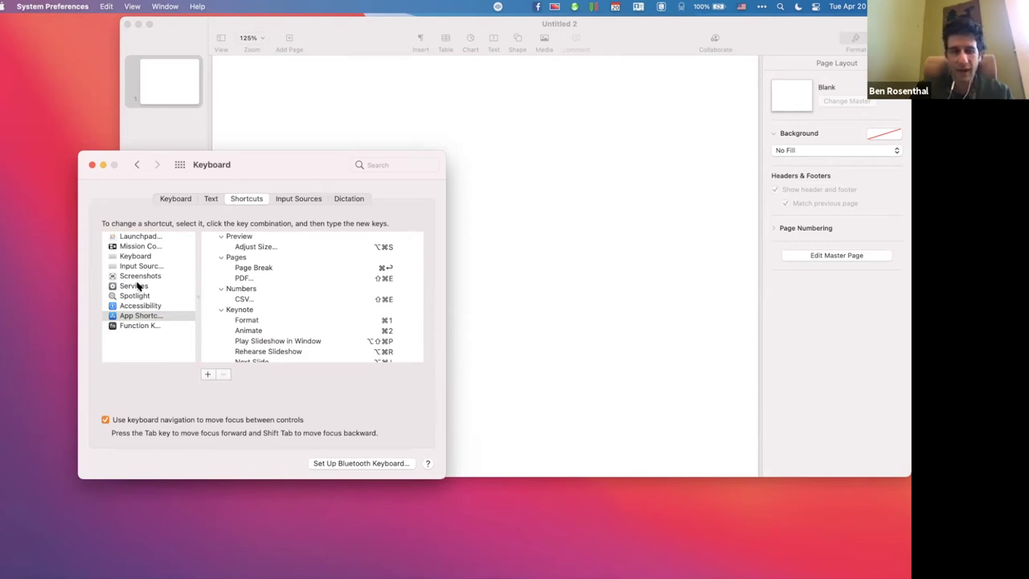
left_click(141, 315)
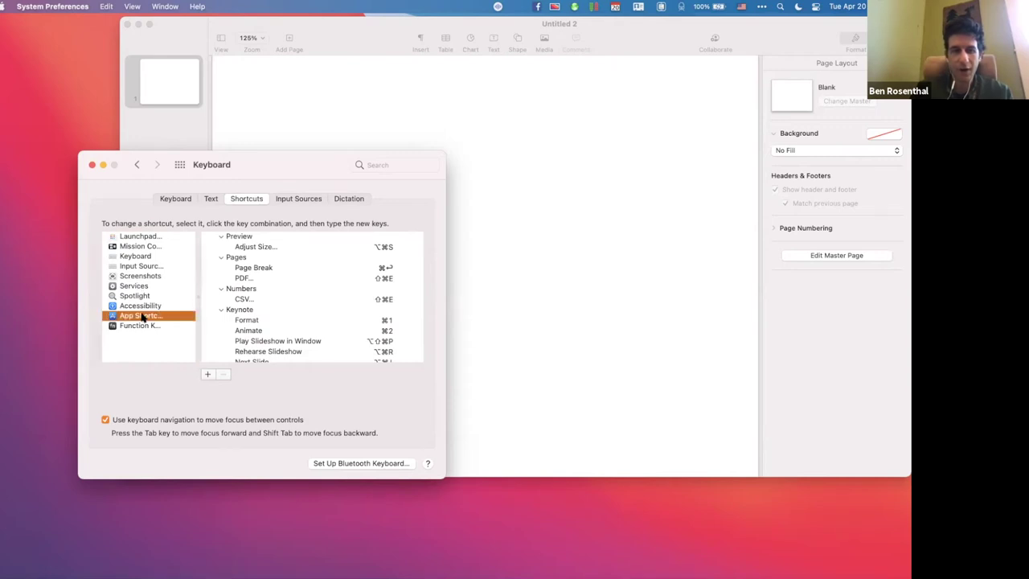
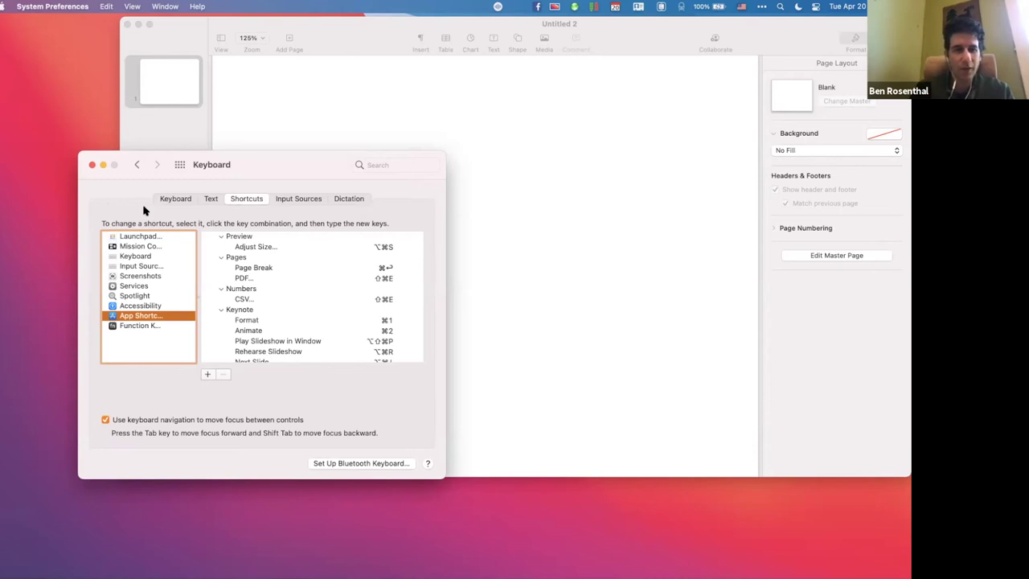
View the text replacements (@@ and ###) in Keyboard preferences, then bring Pages' Untitled 2 forward.
left_click(211, 198)
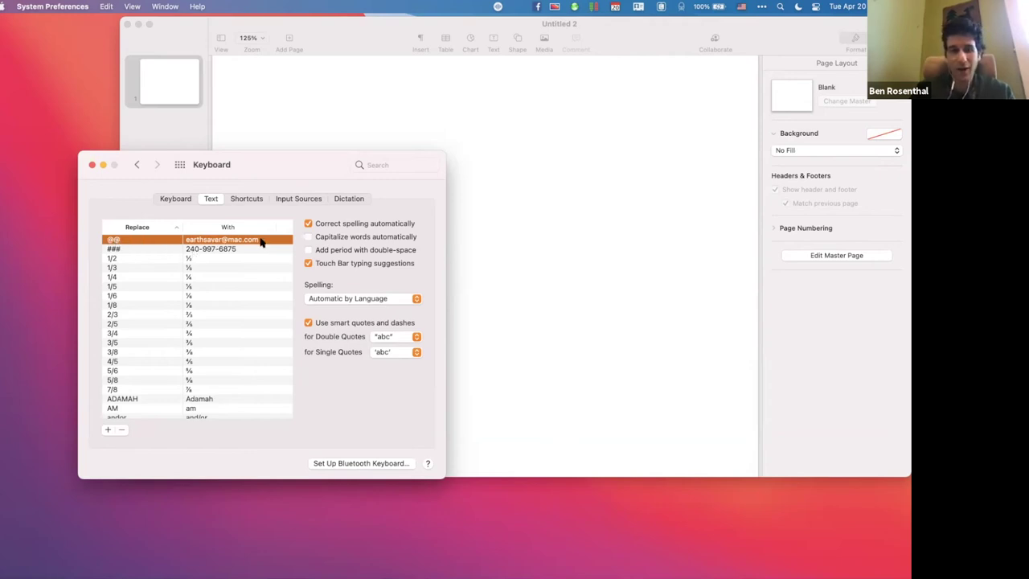
left_click(316, 135)
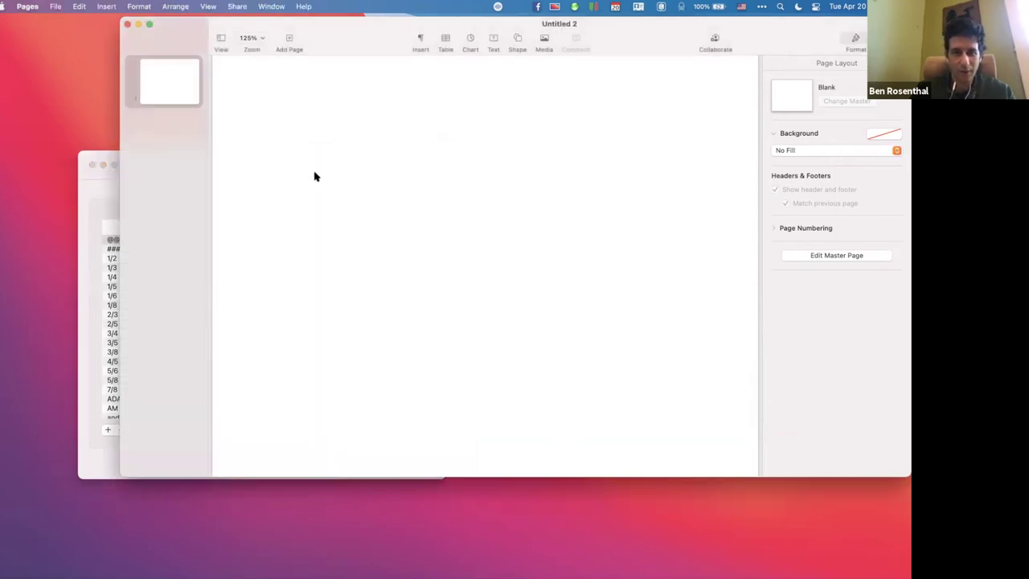
Add a text box where @@ expands to the e-mail address, followed by a literal @@.
left_click_drag(632, 34, 549, 105)
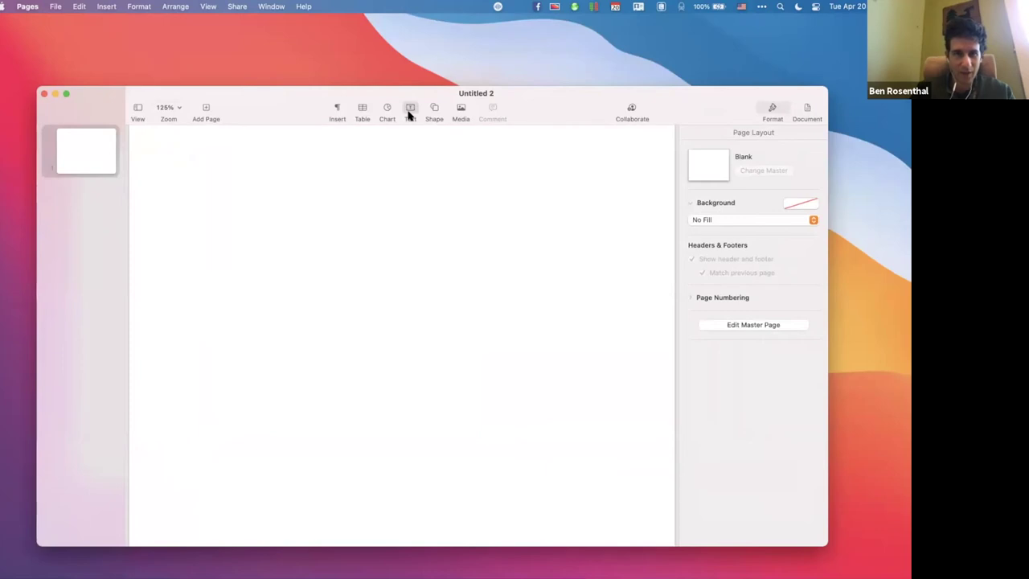
left_click(408, 115)
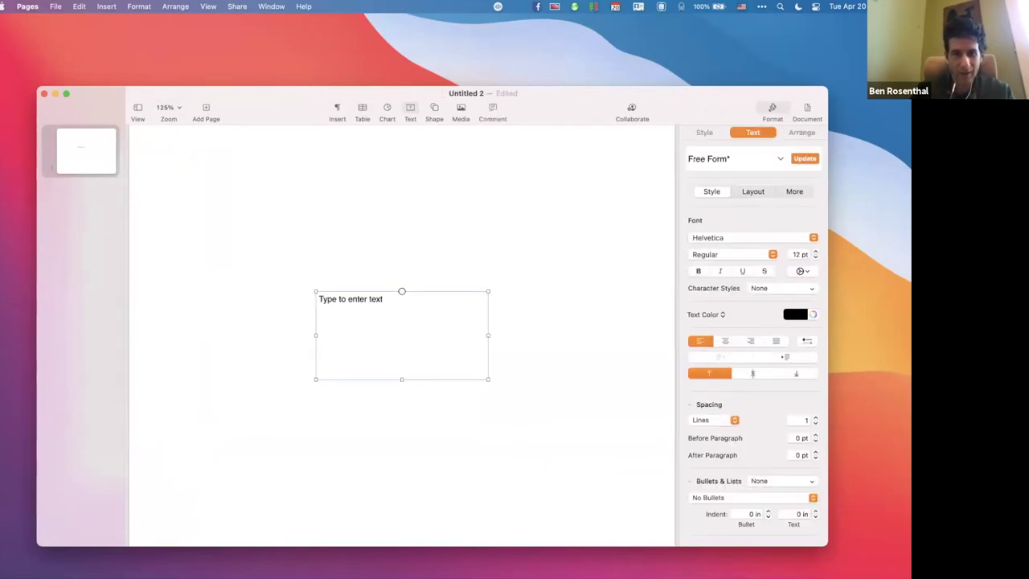
type("@@")
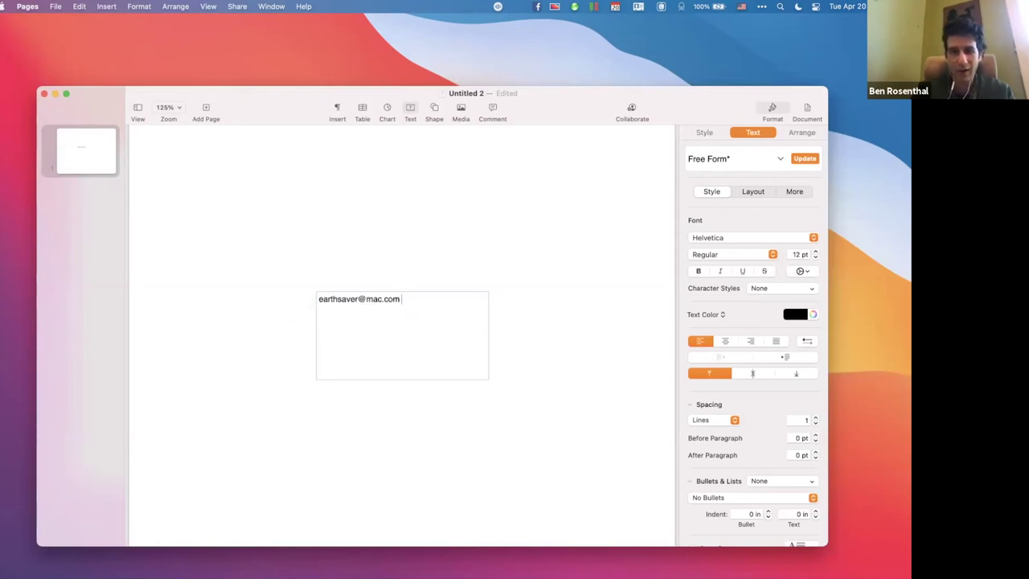
type("@@")
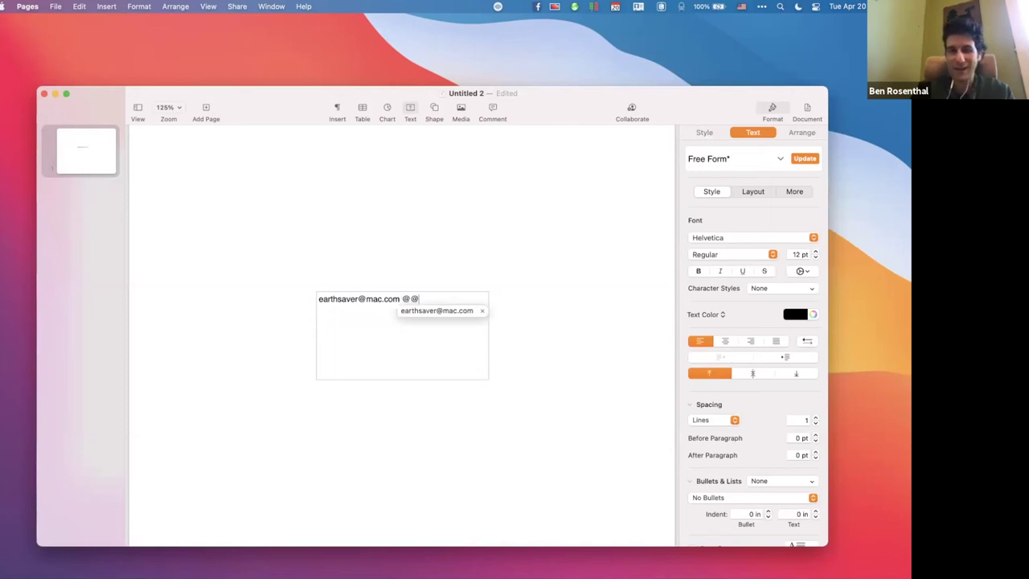
key("Escape")
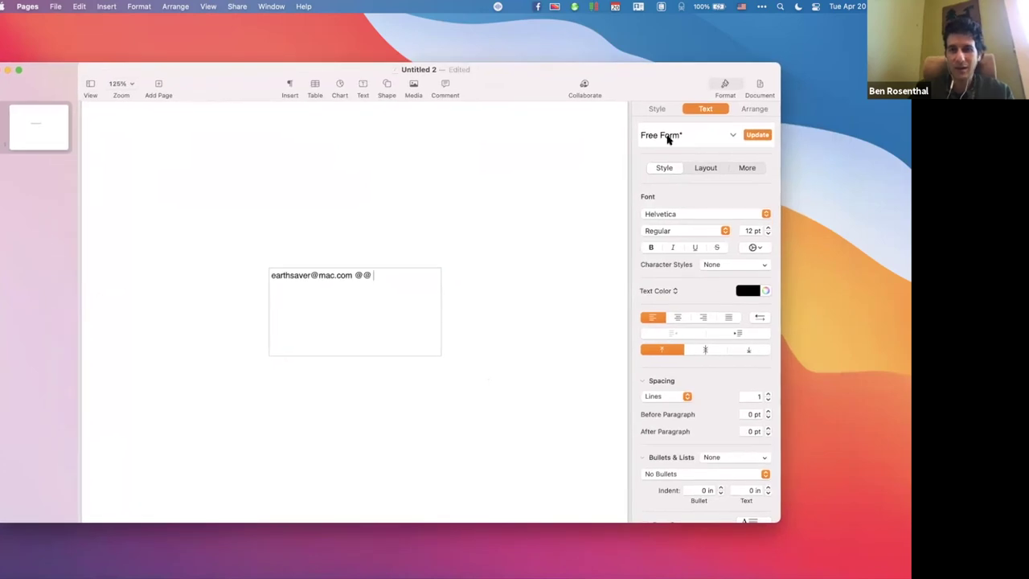
Turn Document Body off in the Document inspector and convert Untitled 2 to page layout.
left_click_drag(654, 66, 651, 69)
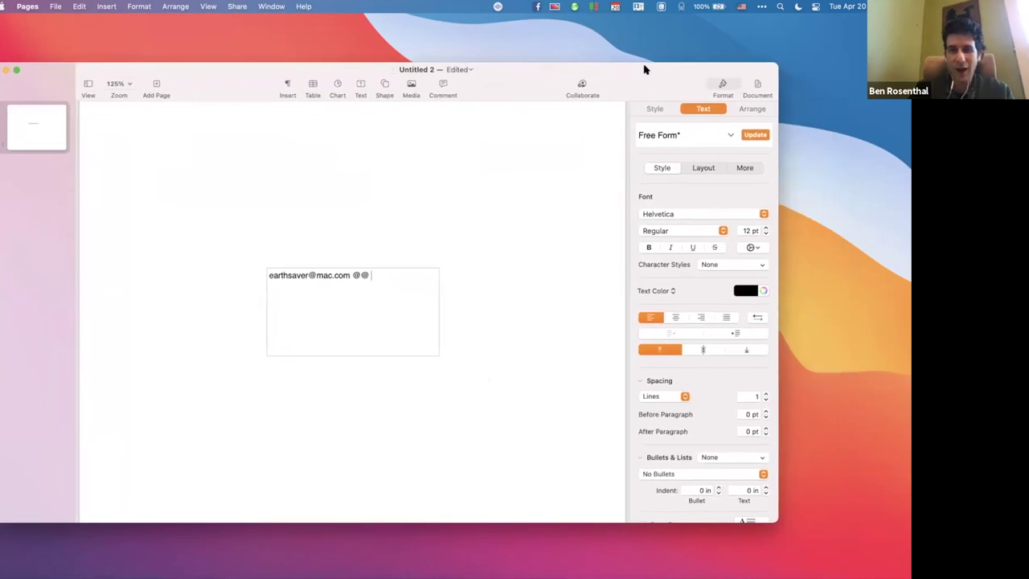
left_click(754, 85)
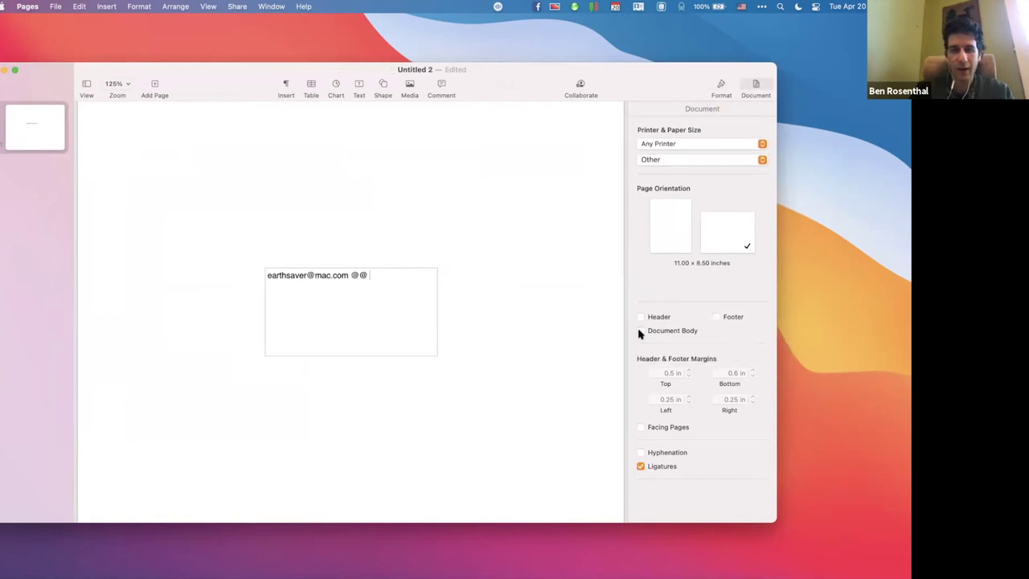
left_click(641, 332)
left_click(156, 164)
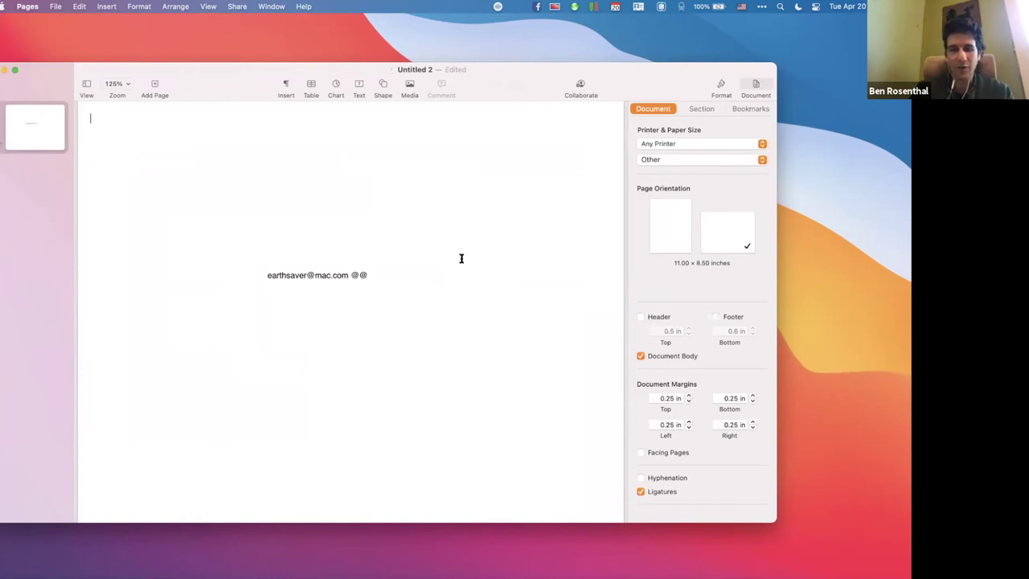
left_click(641, 359)
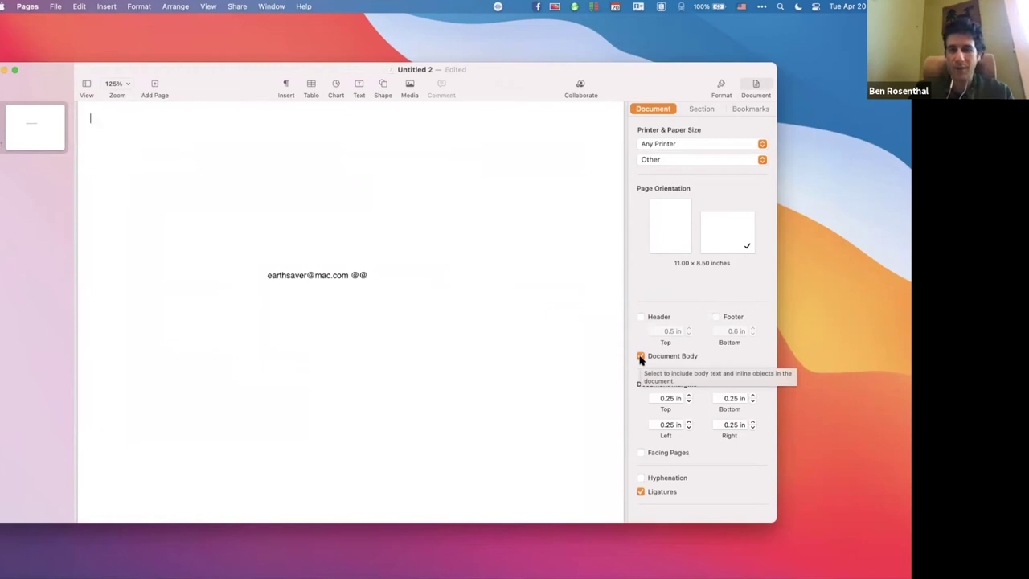
left_click(640, 357)
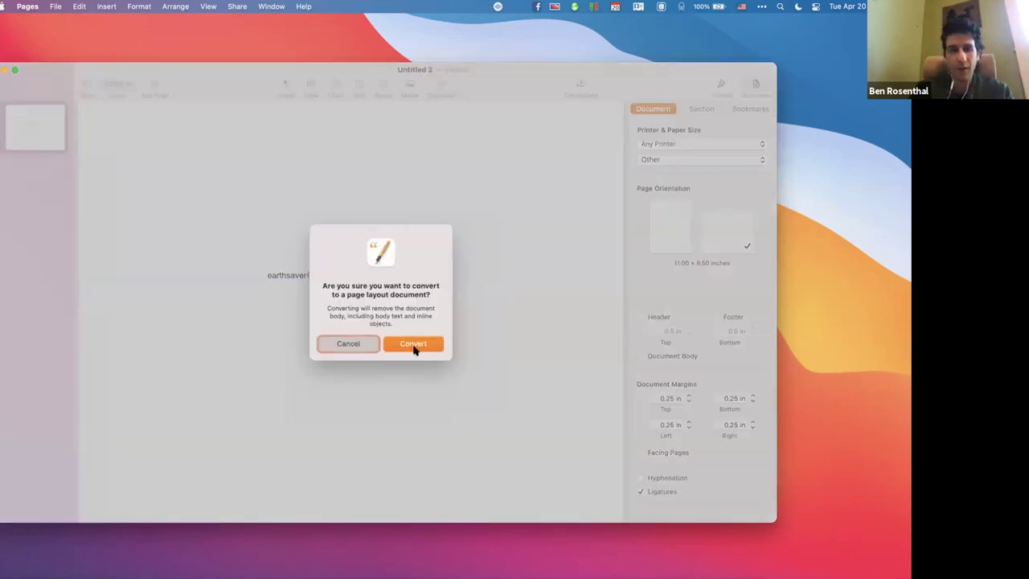
left_click(413, 346)
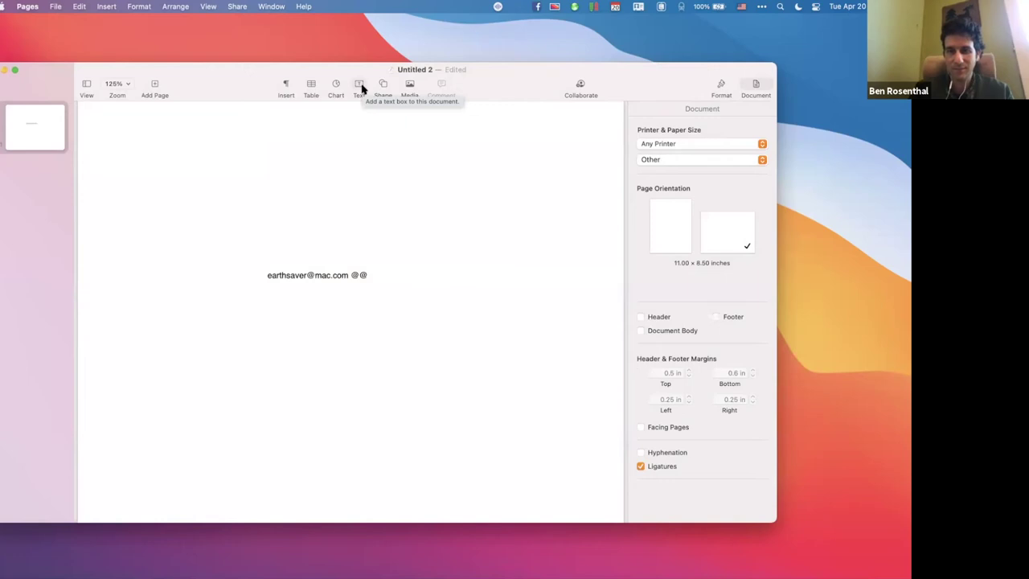
Type 1/2 on a new line after @@ in the text box so it becomes ½.
left_click_drag(201, 76, 234, 77)
key("super+Tab")
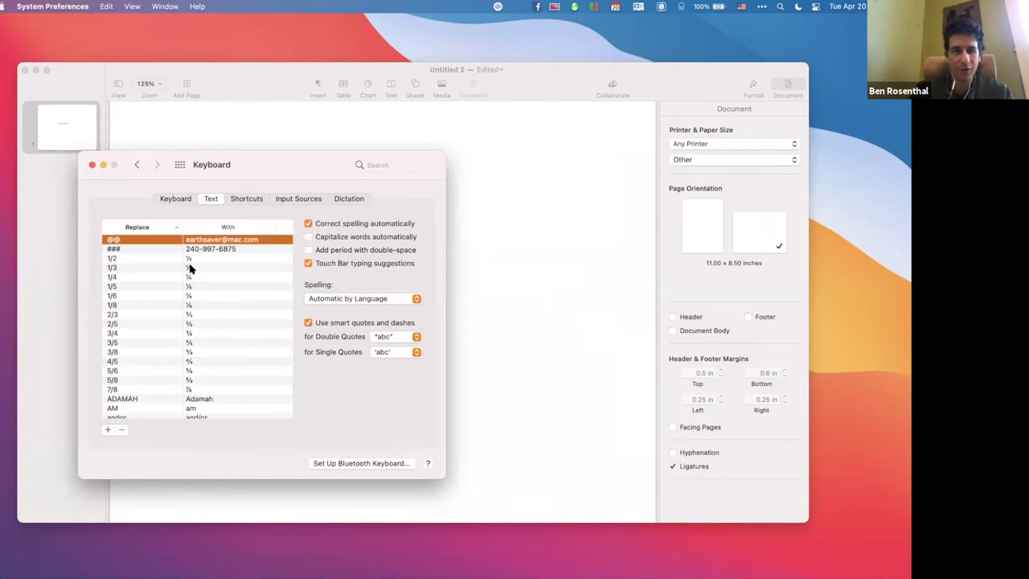
left_click(475, 185)
left_click(398, 291)
left_click(403, 310)
key("Return")
type("1/2")
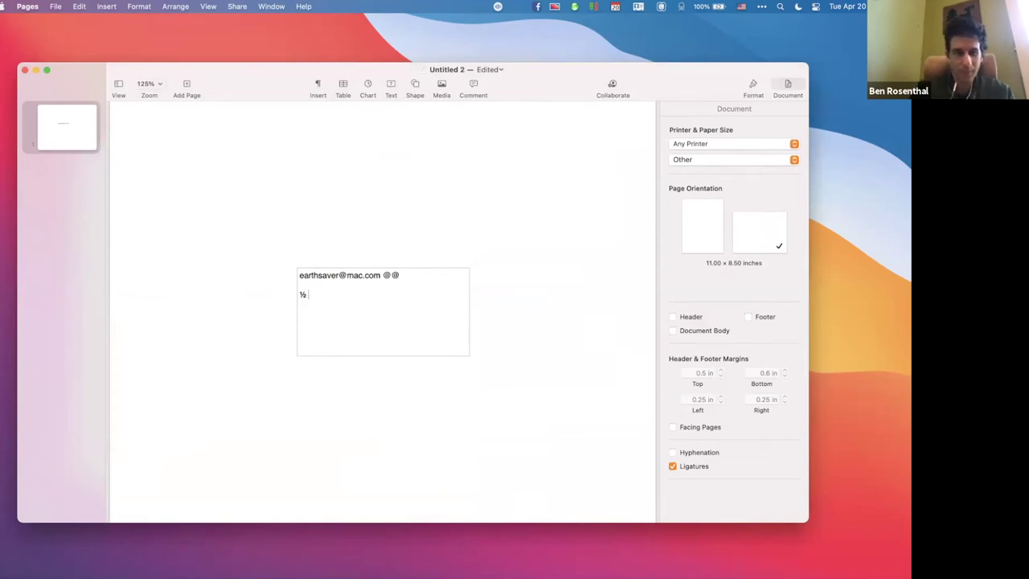
key("super+Tab")
Scroll through the full Replace/With list, then close the Keyboard preferences window.
scroll(233, 376, "down", 5)
scroll(233, 376, "down", 3)
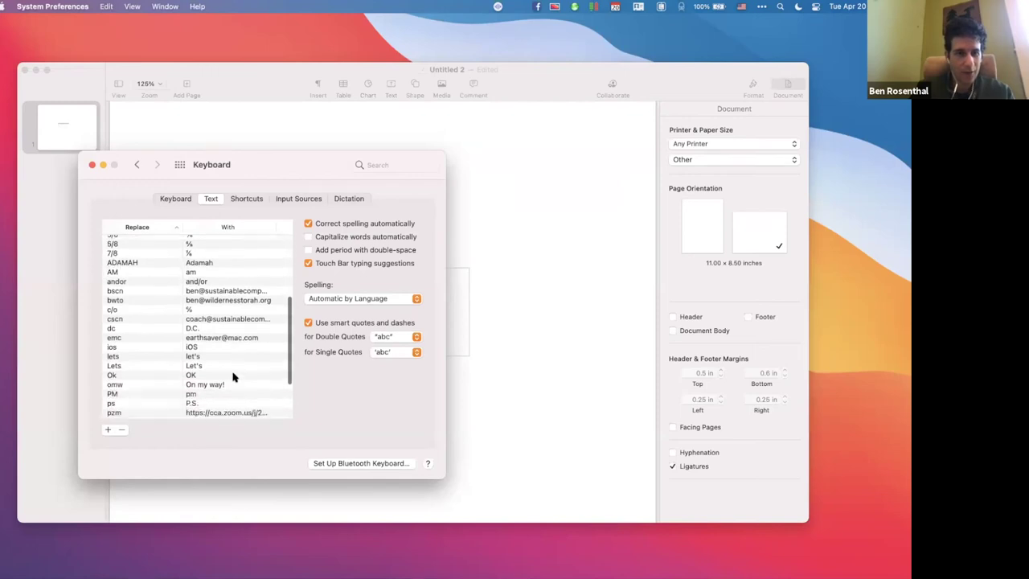
scroll(233, 377, "down", 4)
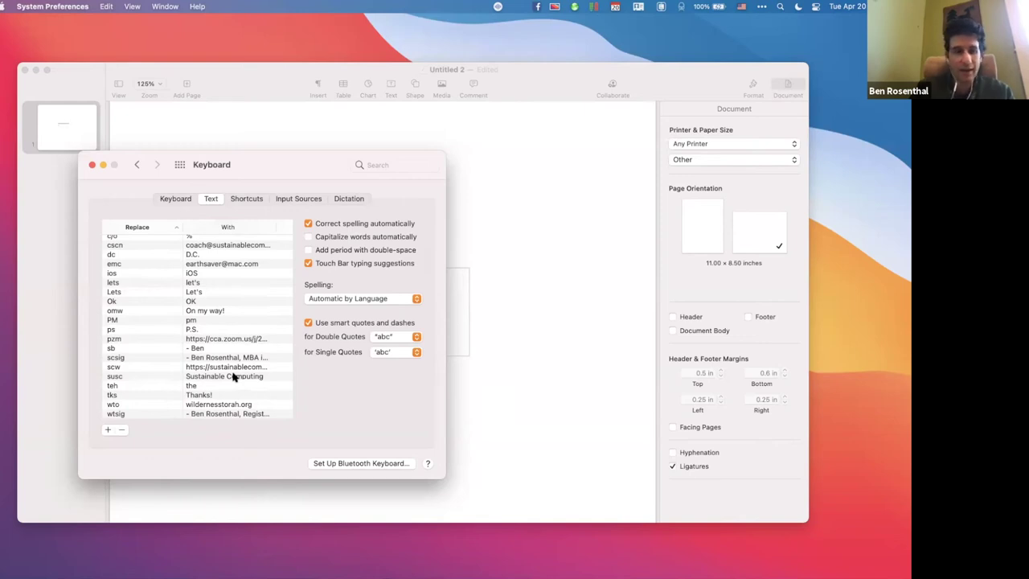
scroll(233, 376, "up", 5)
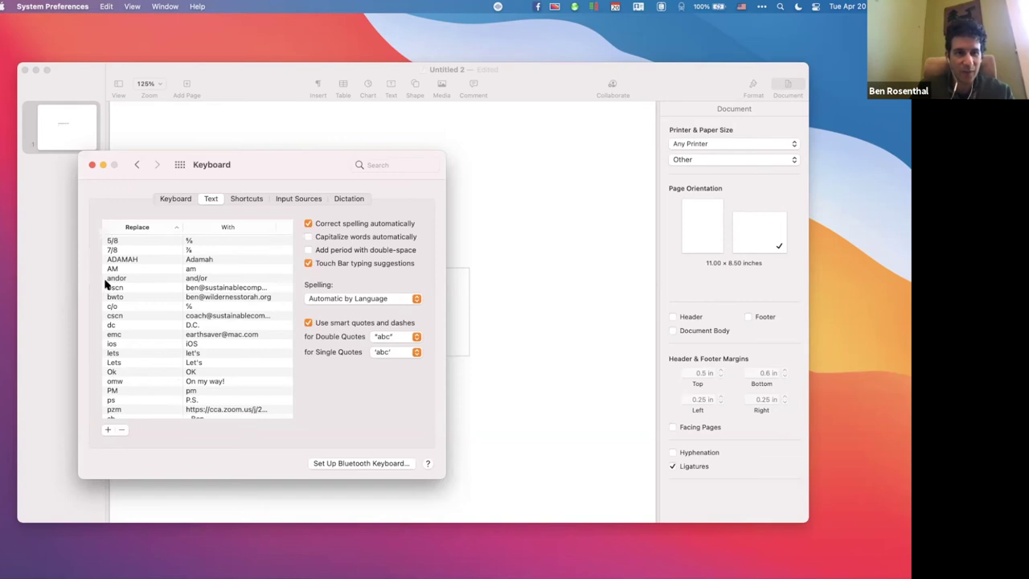
left_click(91, 165)
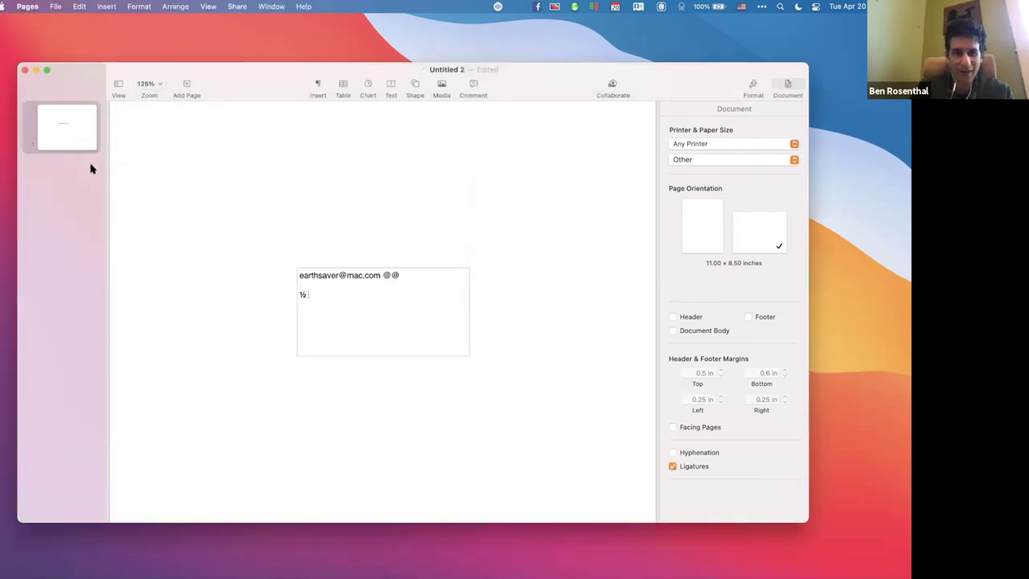
Launch TextExpander from Spotlight, add an empty snippet, and dismiss its options menu.
key("super+space")
type("tex")
key("Return")
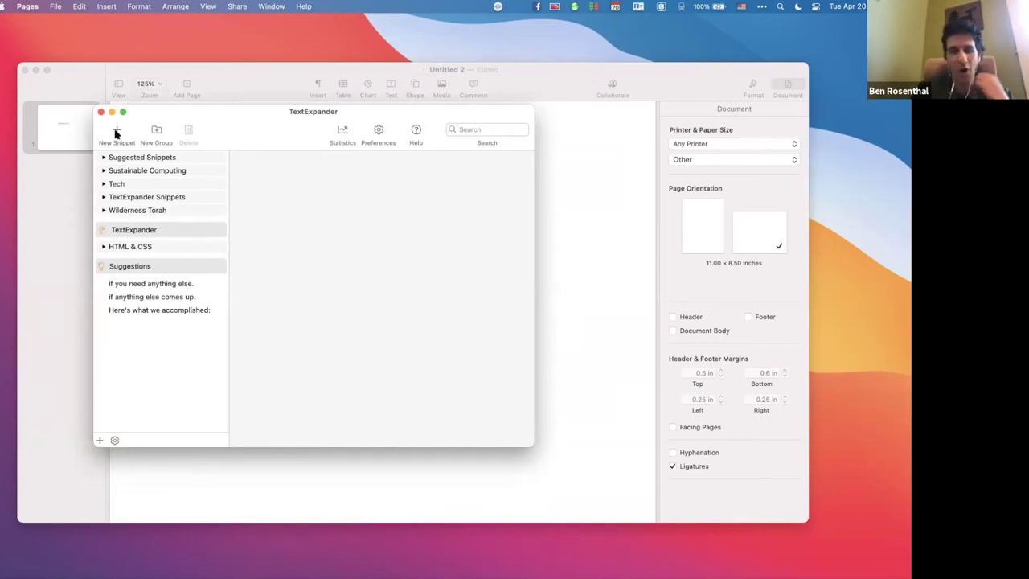
left_click(116, 133)
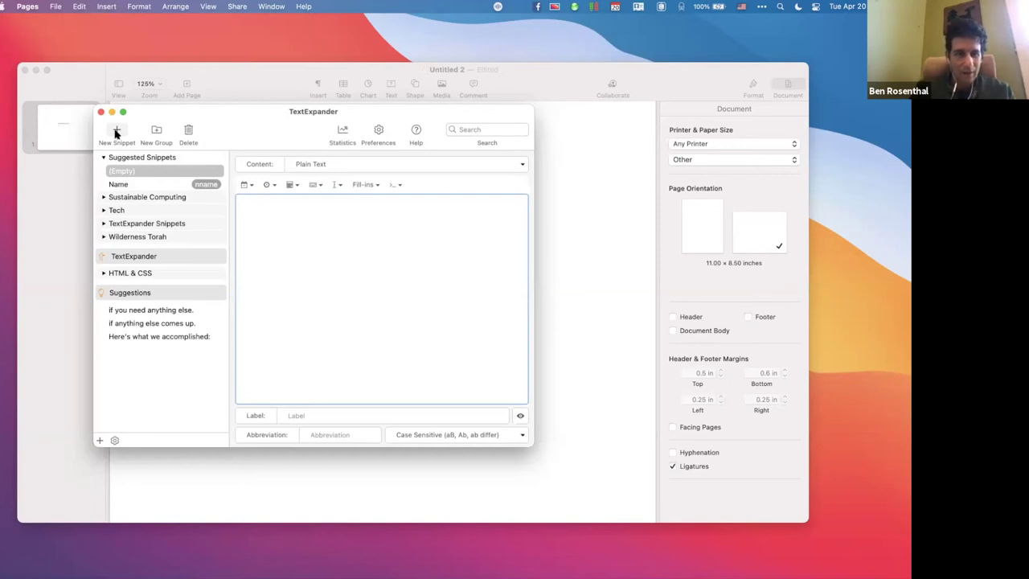
right_click(148, 175)
left_click(167, 201)
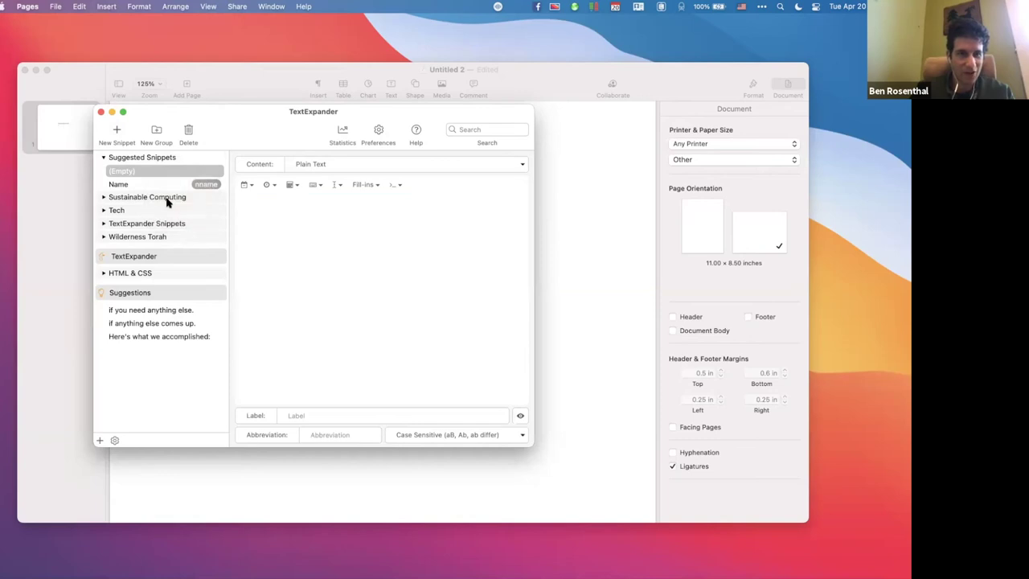
Expand Sustainable Computing, collapse Tech, and scroll through the Wilderness Torah snippets.
left_click(102, 184)
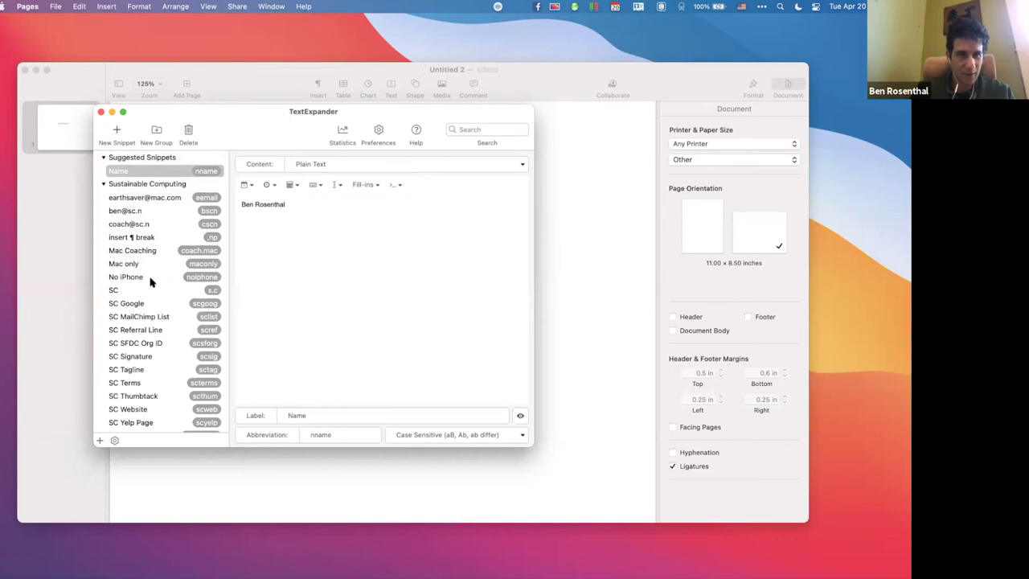
scroll(149, 280, "down", 5)
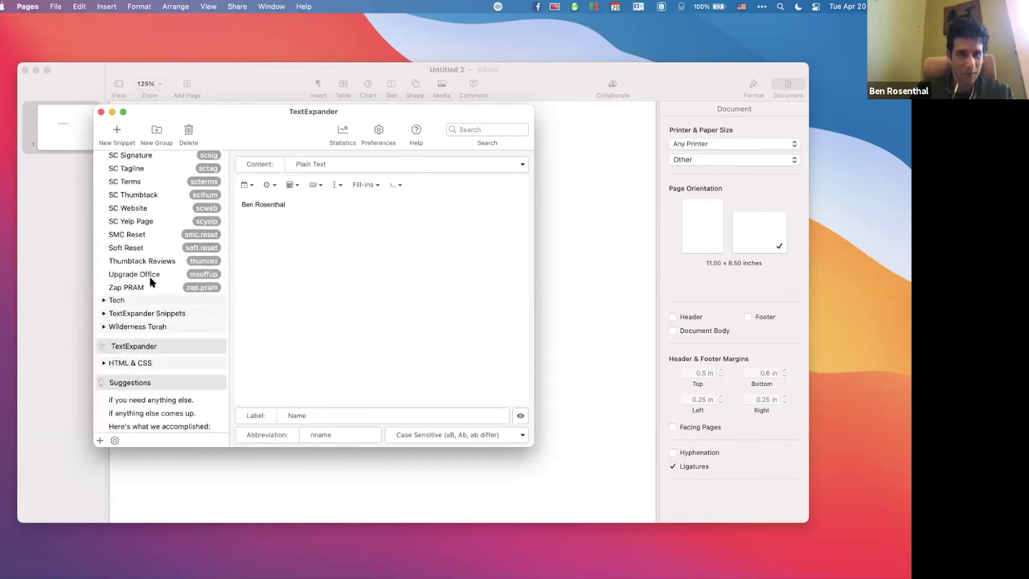
left_click(102, 301)
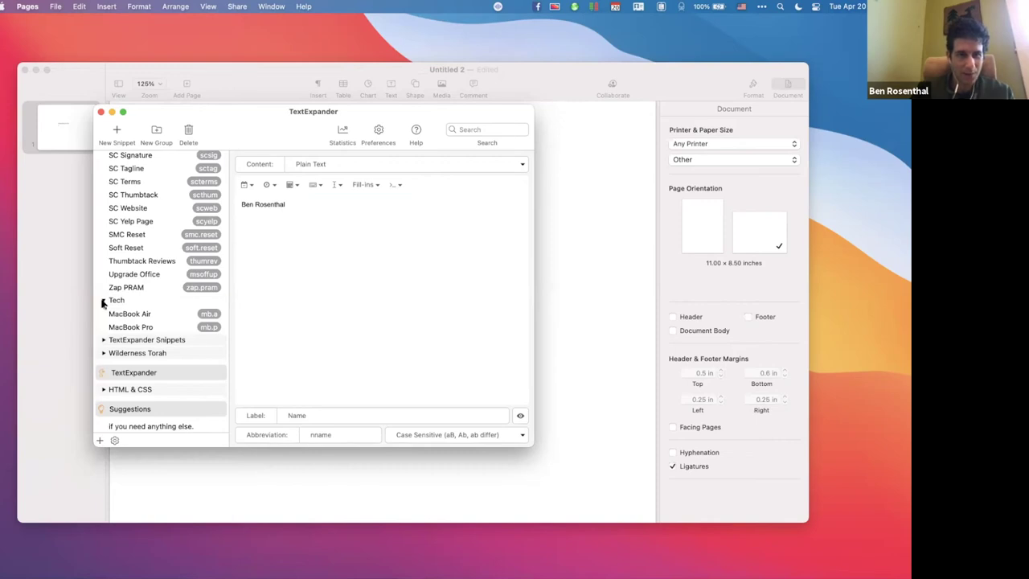
left_click(103, 300)
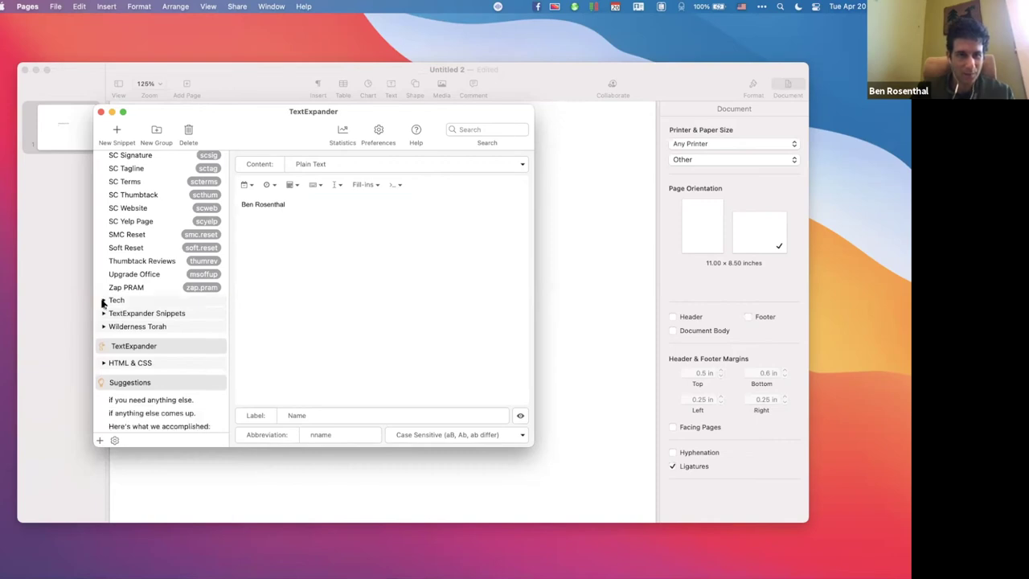
left_click(103, 326)
scroll(102, 328, "down", 5)
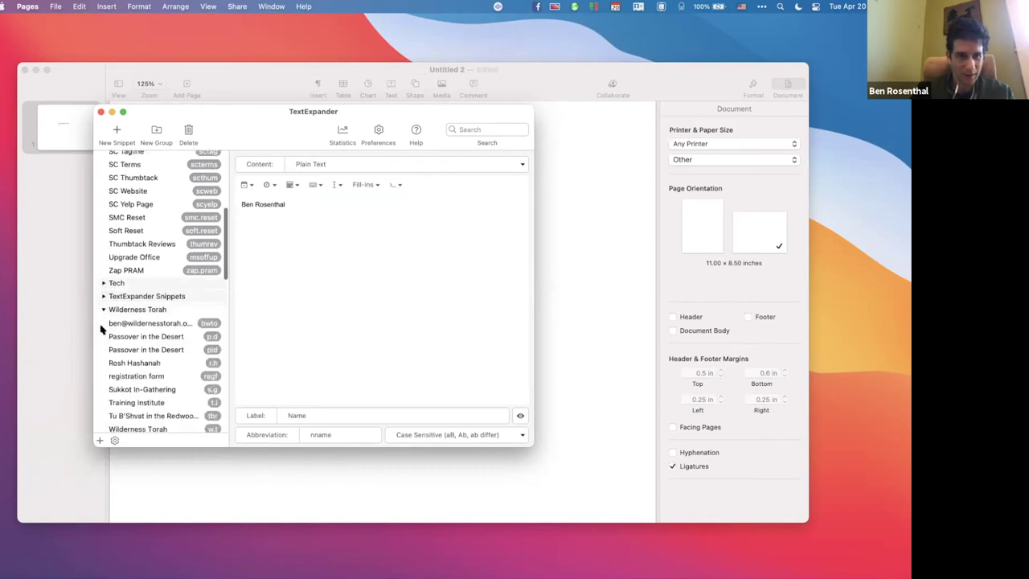
scroll(103, 328, "down", 4)
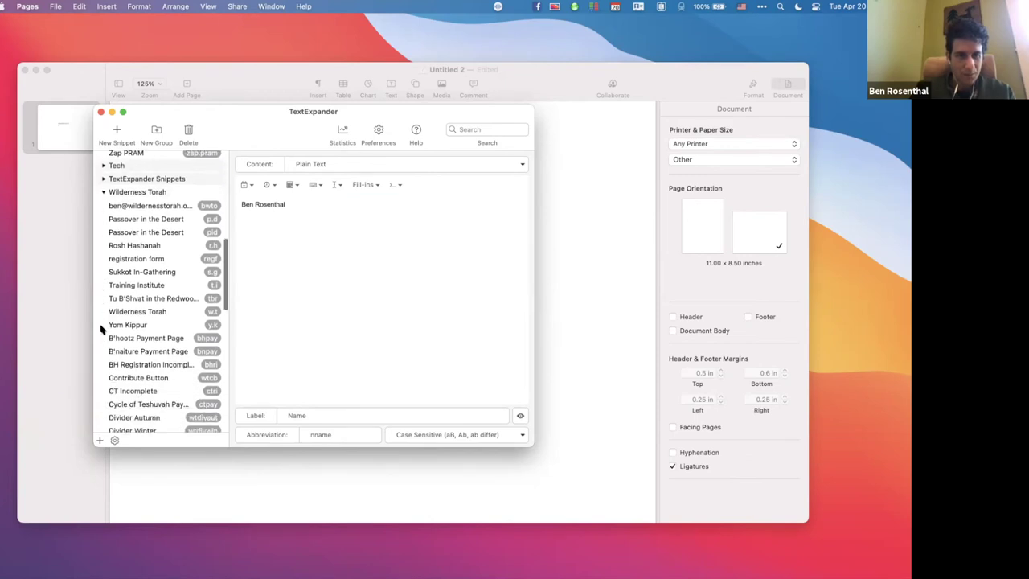
scroll(102, 328, "down", 7)
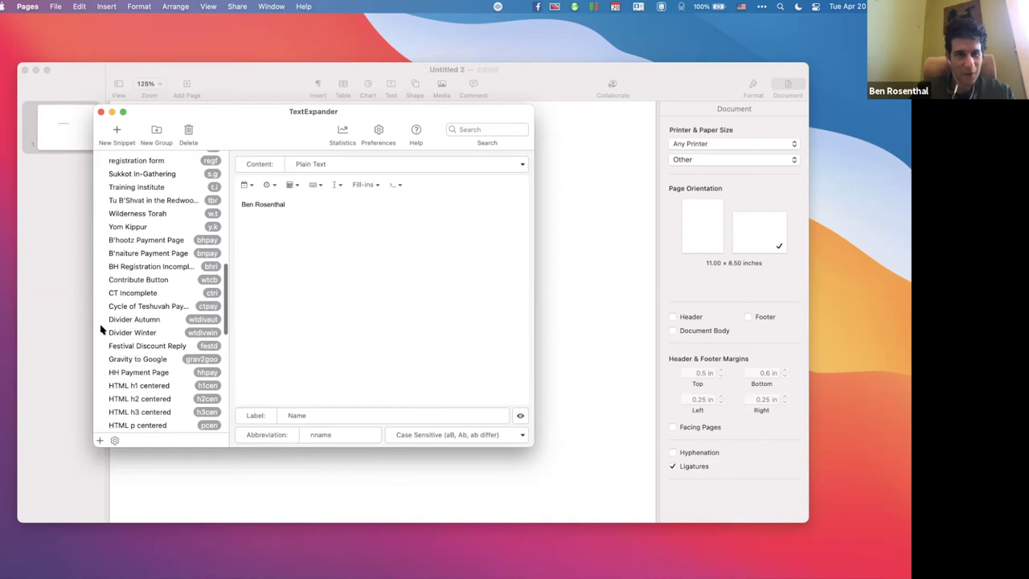
scroll(102, 328, "up", 2)
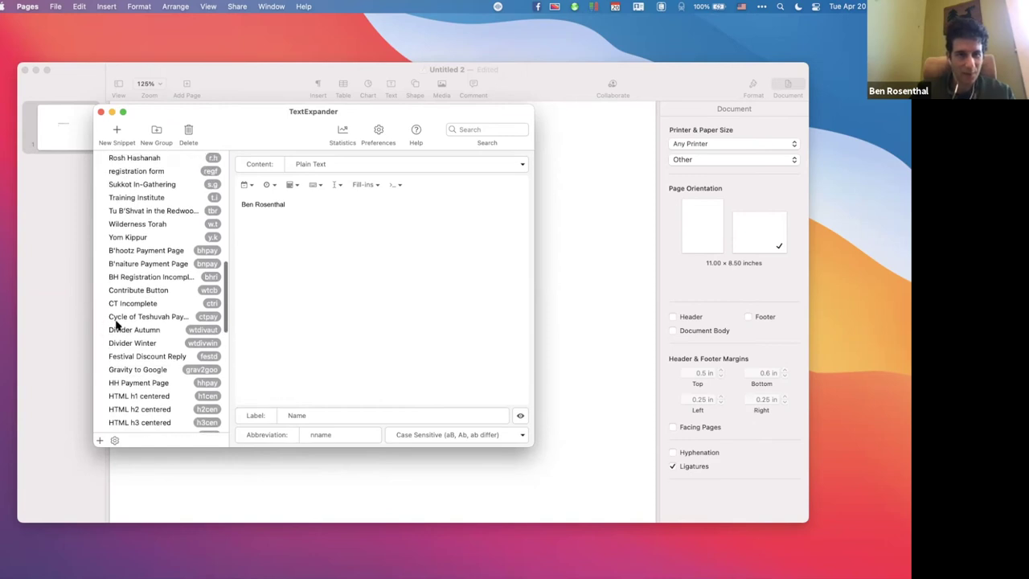
scroll(115, 325, "up", 10)
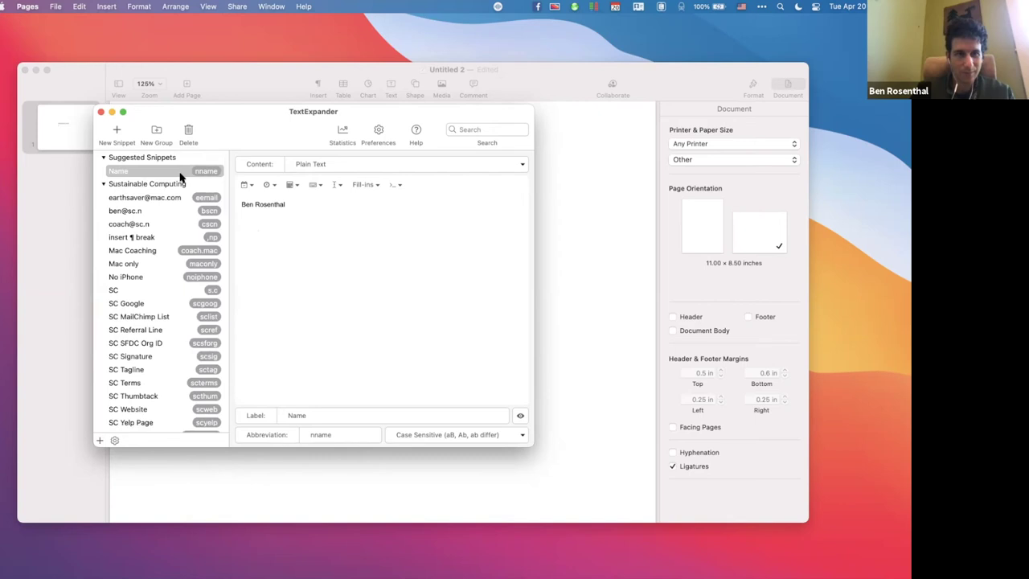
Create a new snippet with the content 'Dear' and show the Fill-ins field types.
left_click(114, 130)
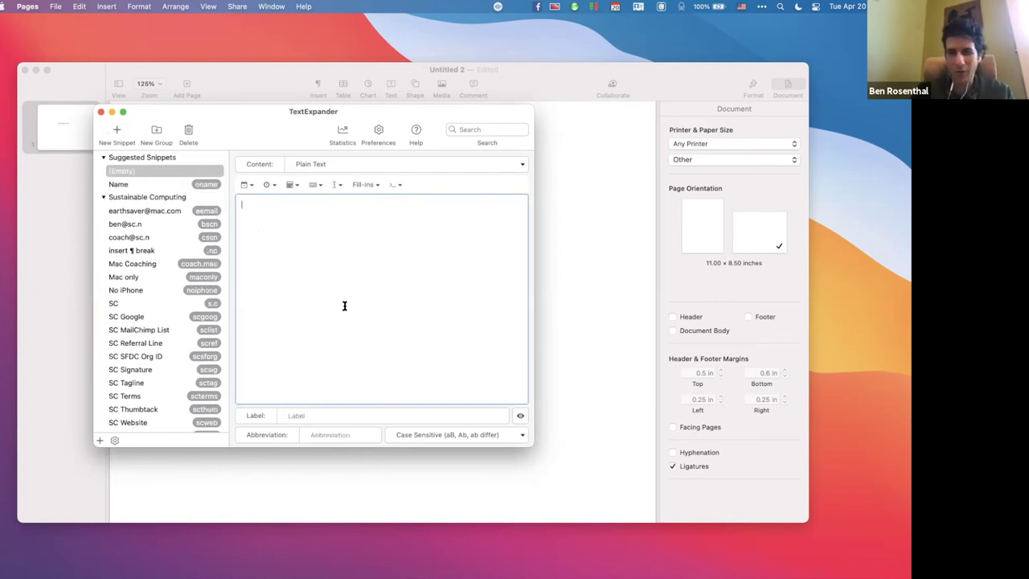
type("Dear")
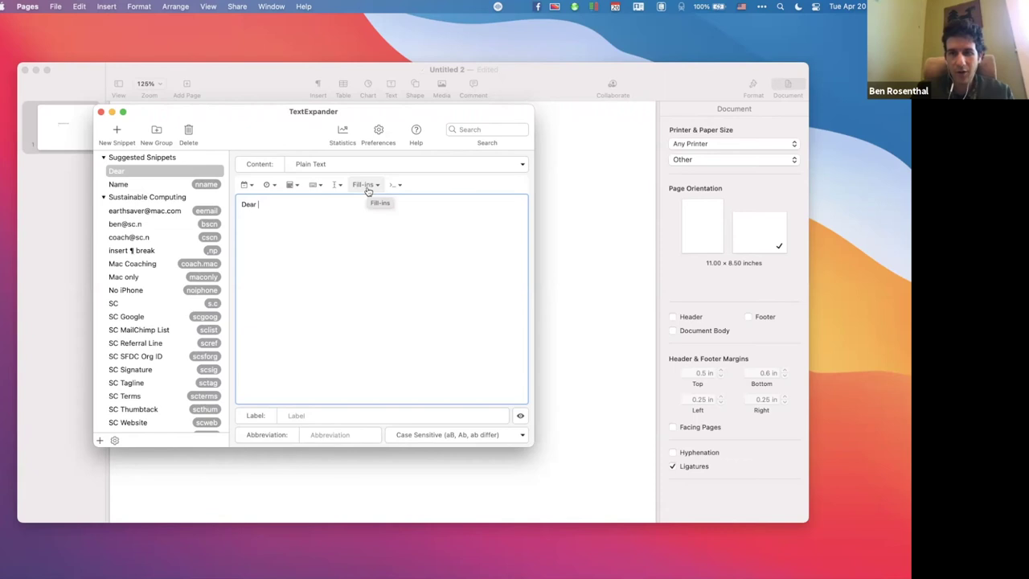
left_click(366, 185)
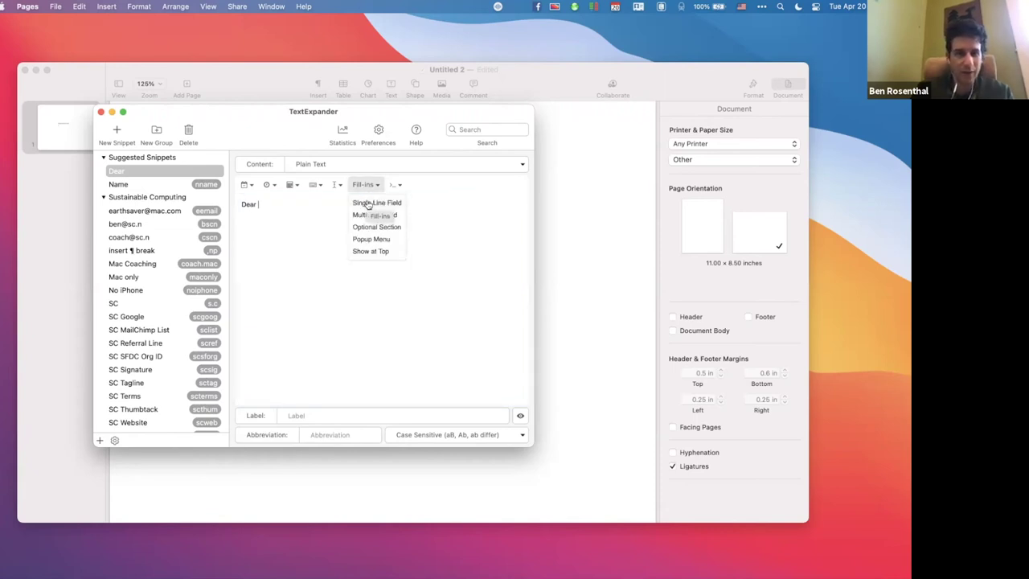
Insert a 'First name' single-line fill-in, then type 'I loved your comment at TEACH today about'.
left_click(366, 203)
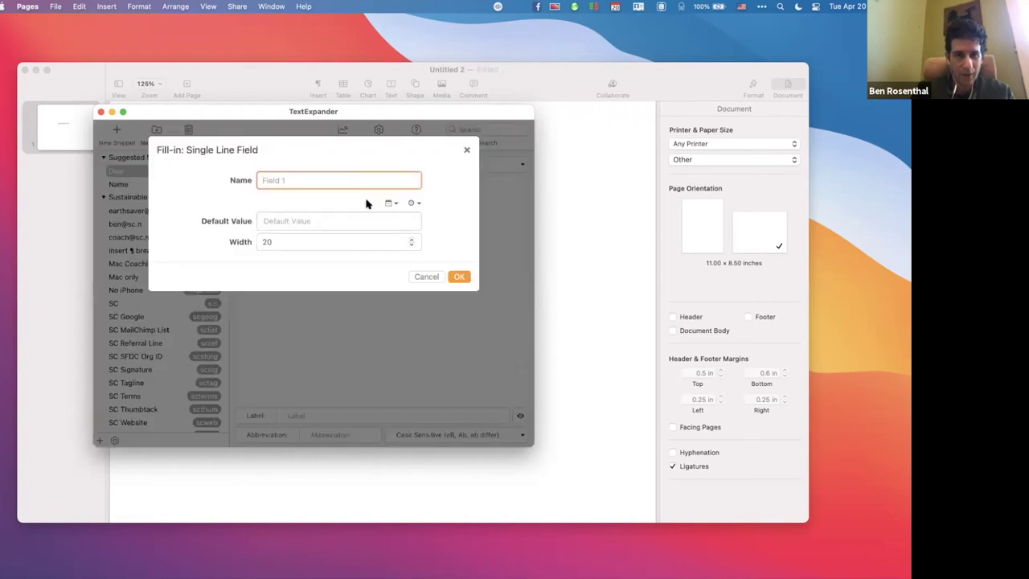
type("First ")
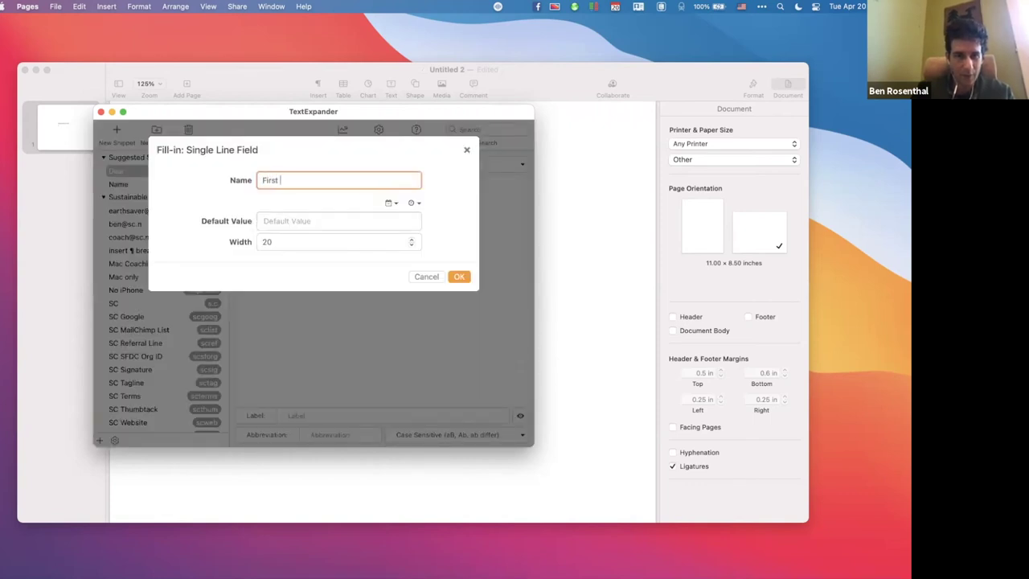
type("name")
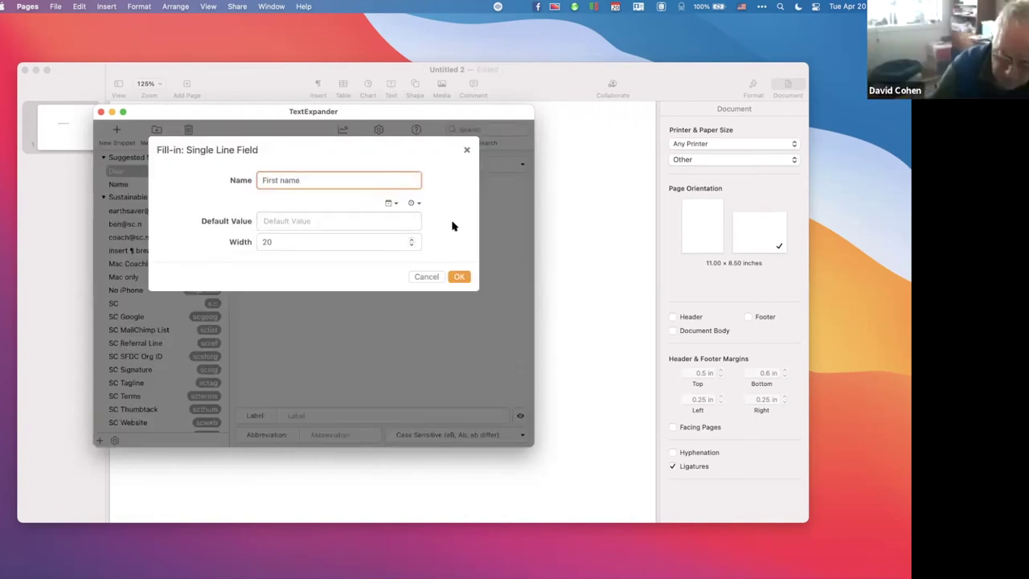
left_click(460, 278)
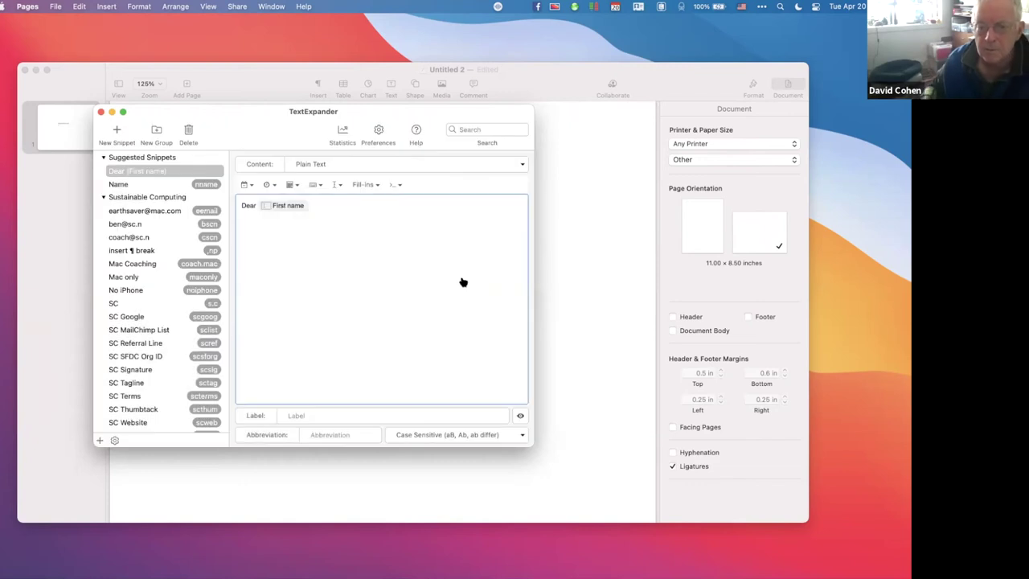
type(",")
key("Return")
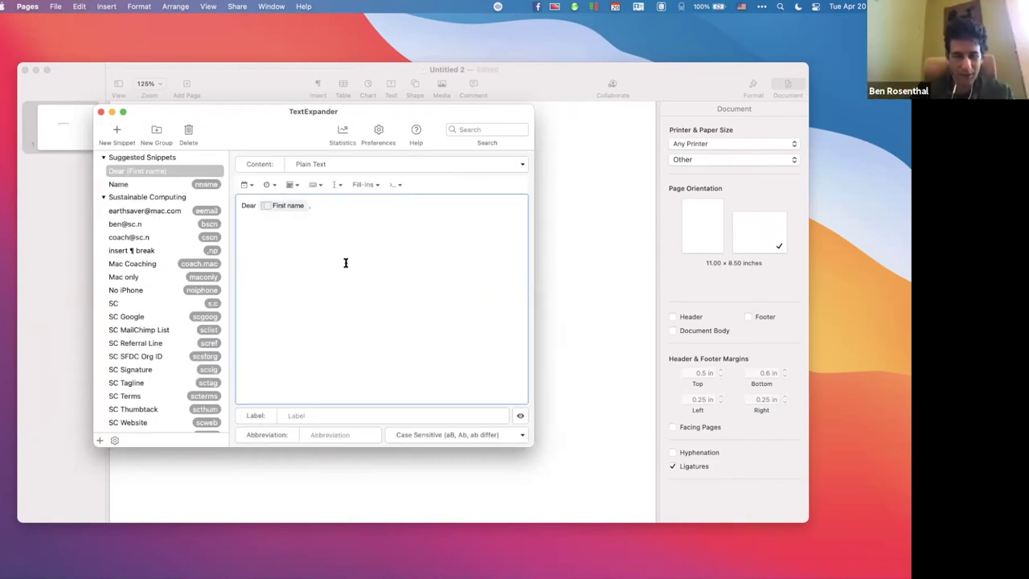
type("I loe")
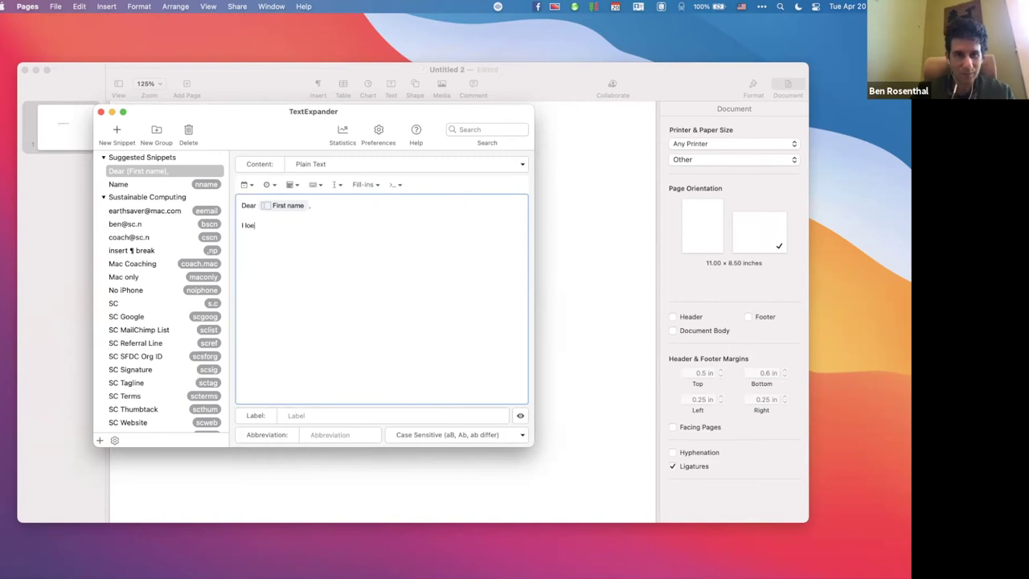
key("BackSpace")
type("ved your comment at")
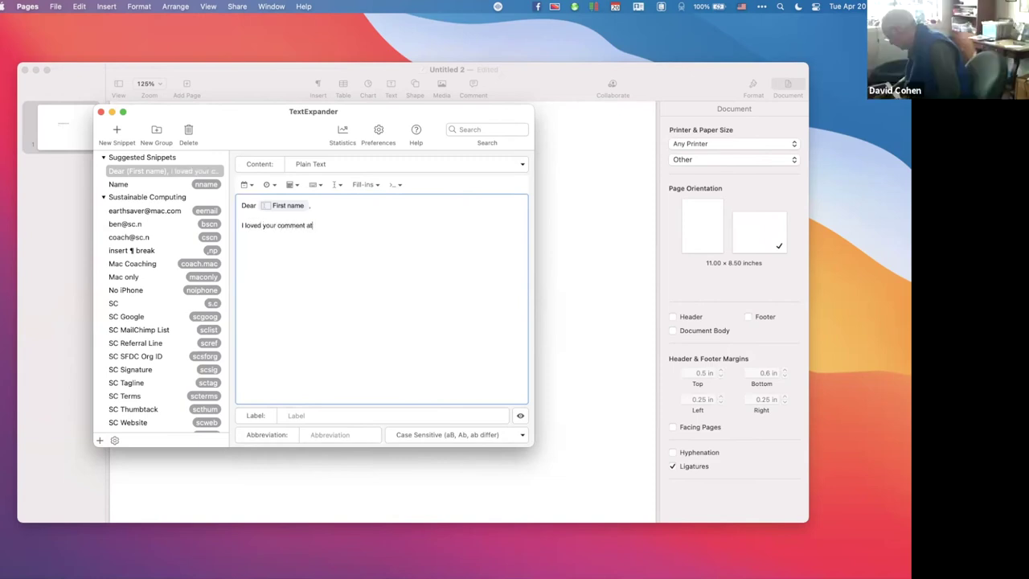
type(" TEACH today")
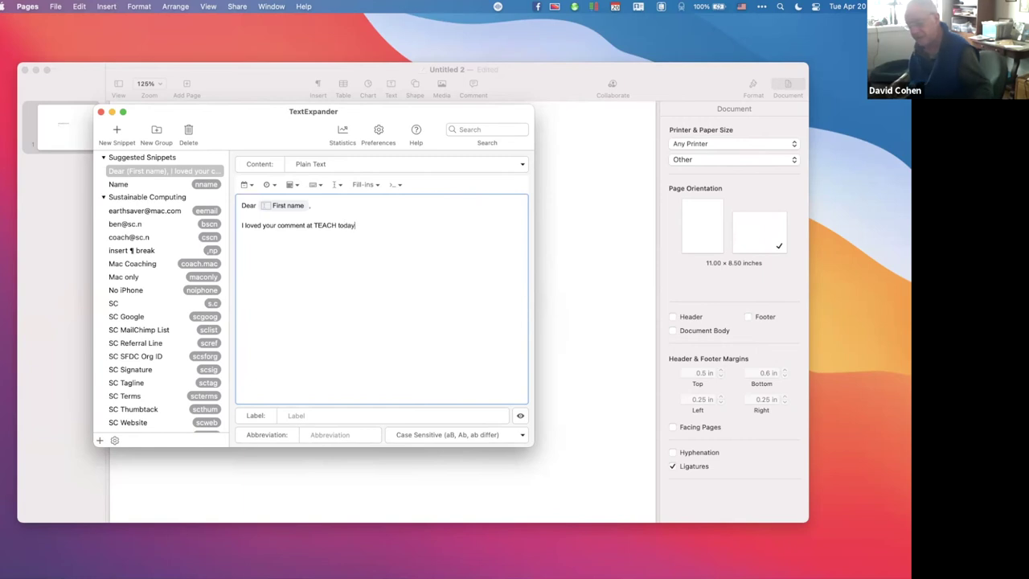
type(" about")
Add a 'comment' single-line fill-in, then 'Thanks for your input', 'Hope to see you next time', and a sign-off.
left_click(362, 184)
left_click(375, 204)
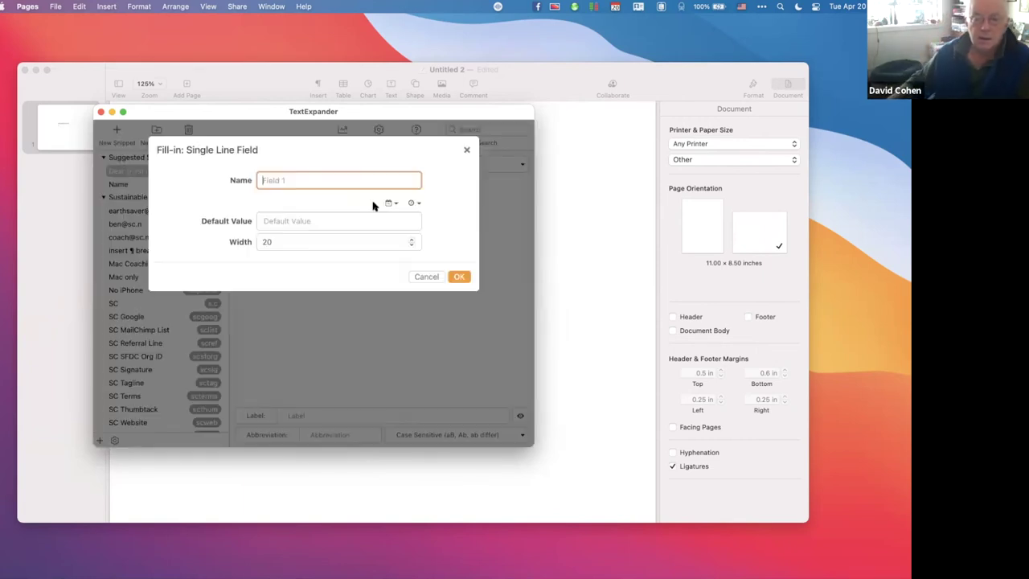
type("co")
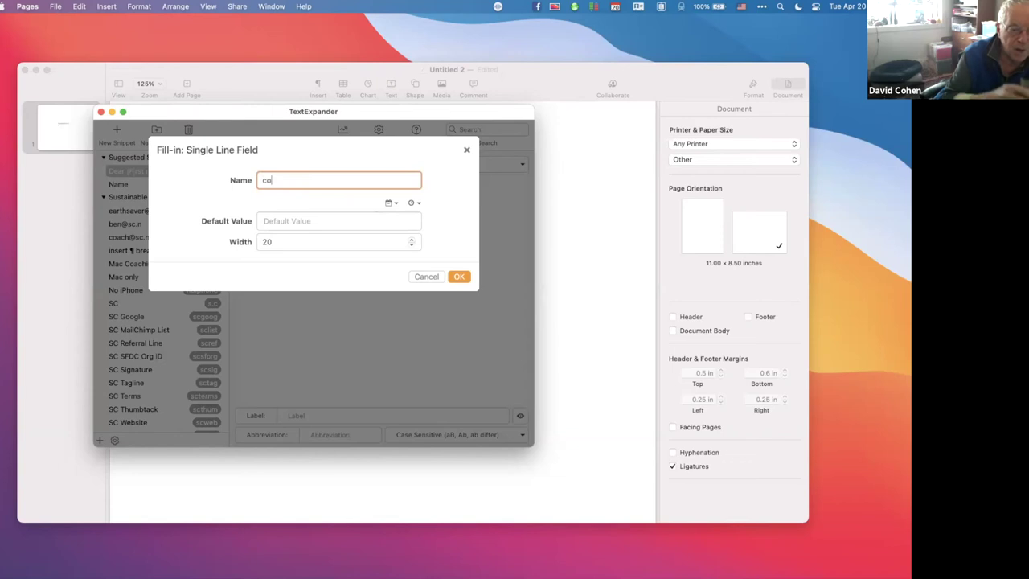
type("mment")
key("Return")
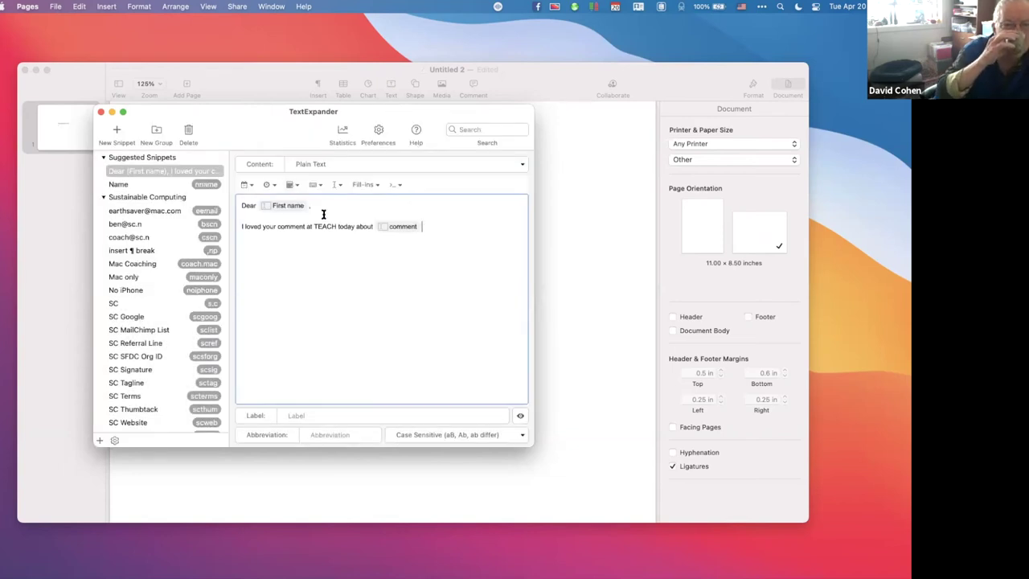
type("!")
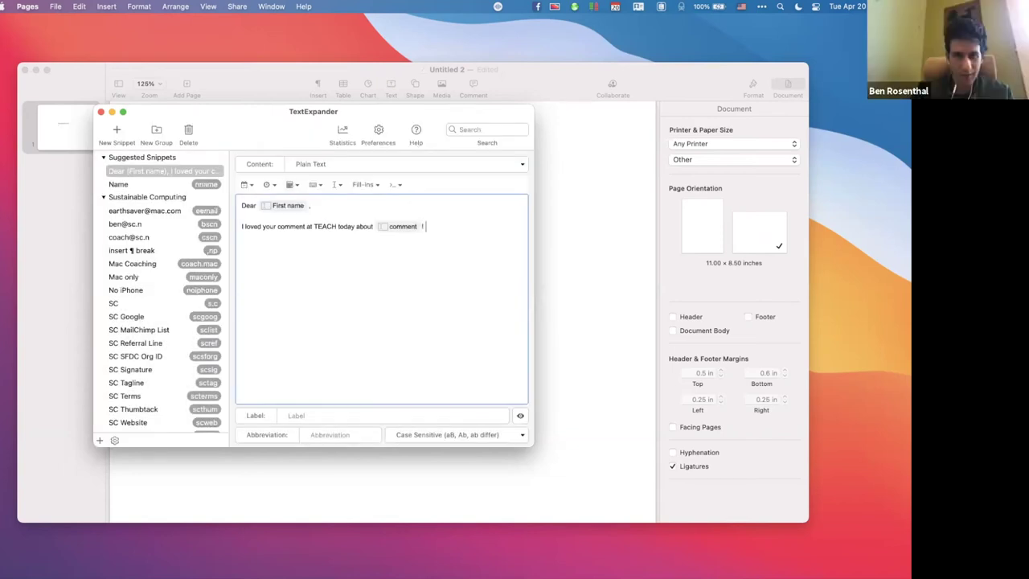
type(" Thanks for your input")
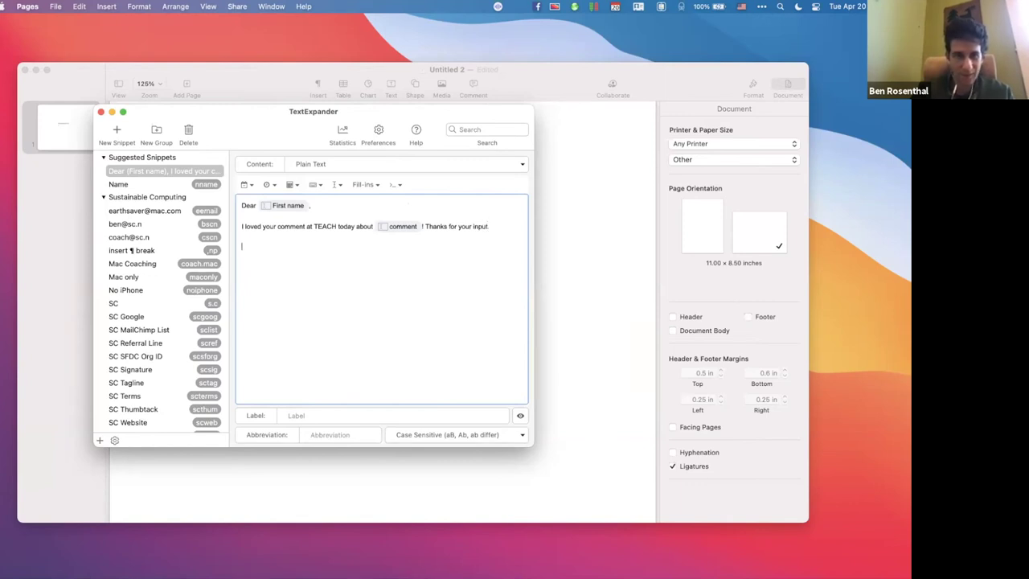
type("Hope to see you next time.")
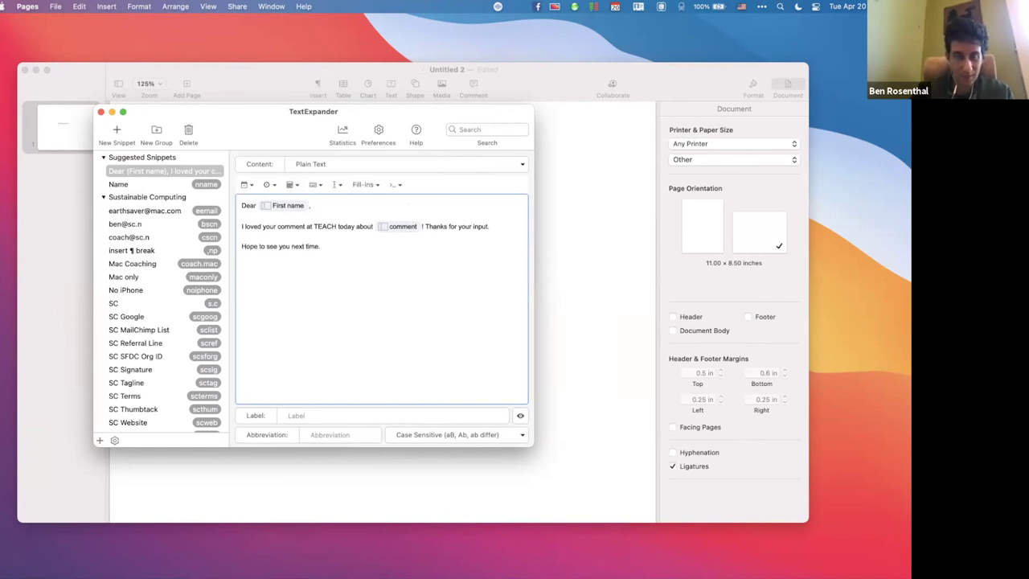
type("Ben")
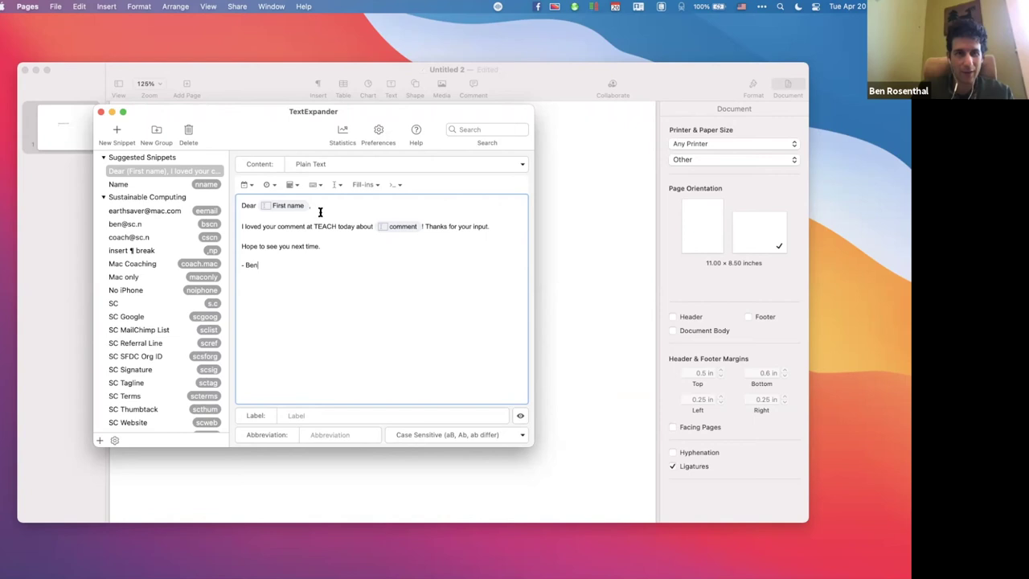
Close TextExpander and delete all text from the Pages text box.
left_click(100, 112)
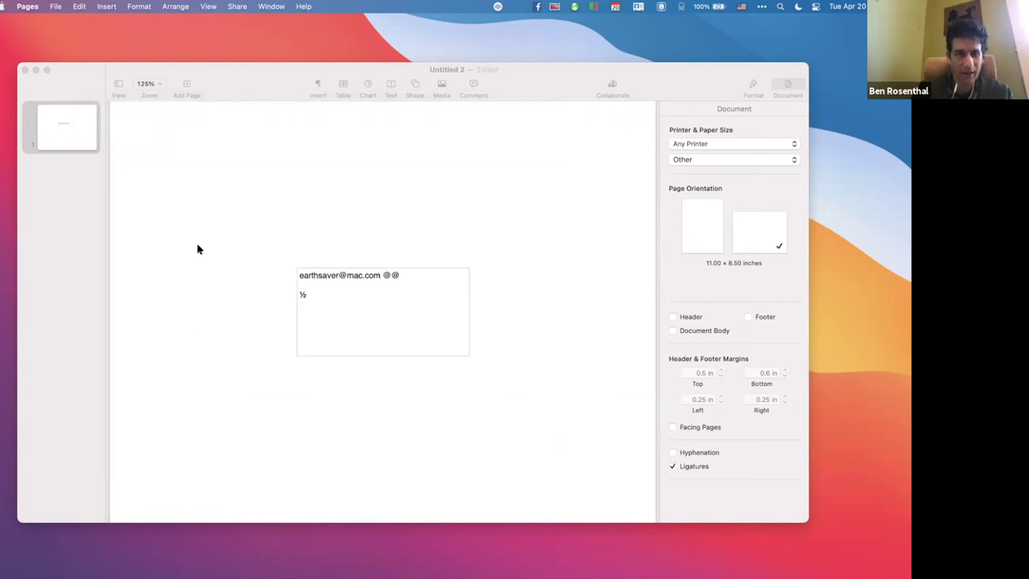
left_click(363, 333)
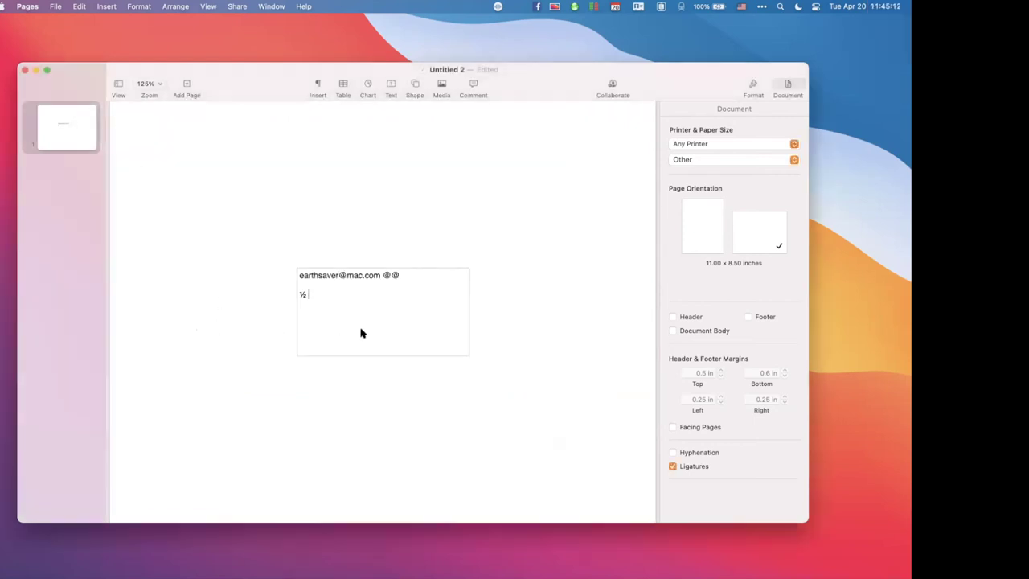
key("super+a")
key("BackSpace")
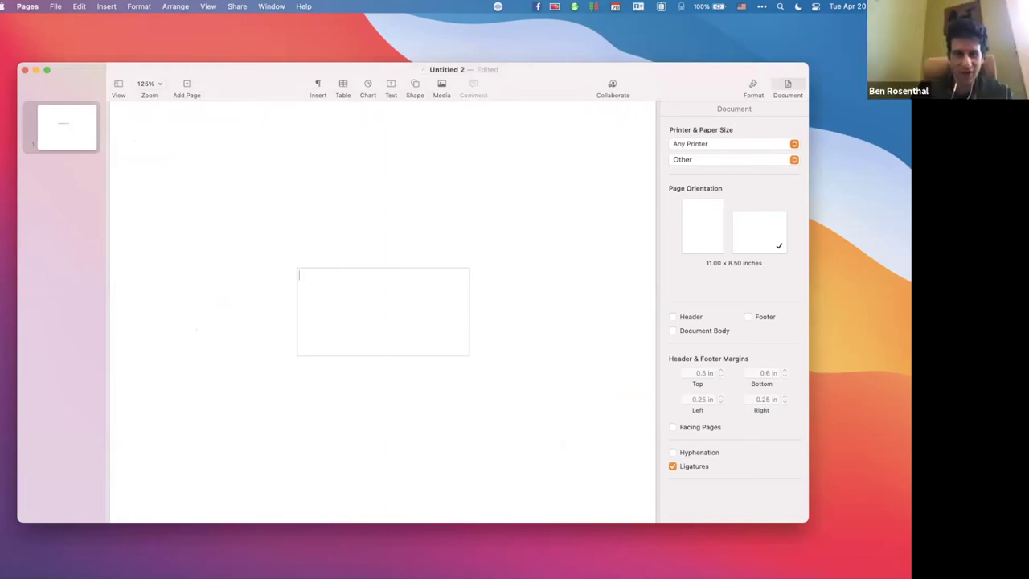
Reopen TextExpander via Spotlight and select the Dear snippet's Abbreviation field.
key("super+Tab")
key("super+space")
type("textex")
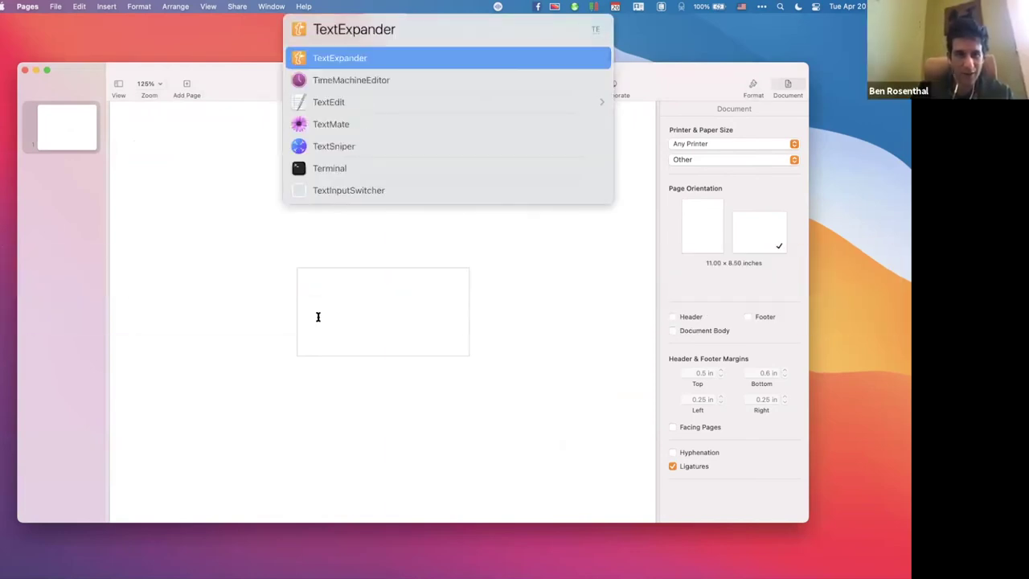
key("Return")
left_click(321, 435)
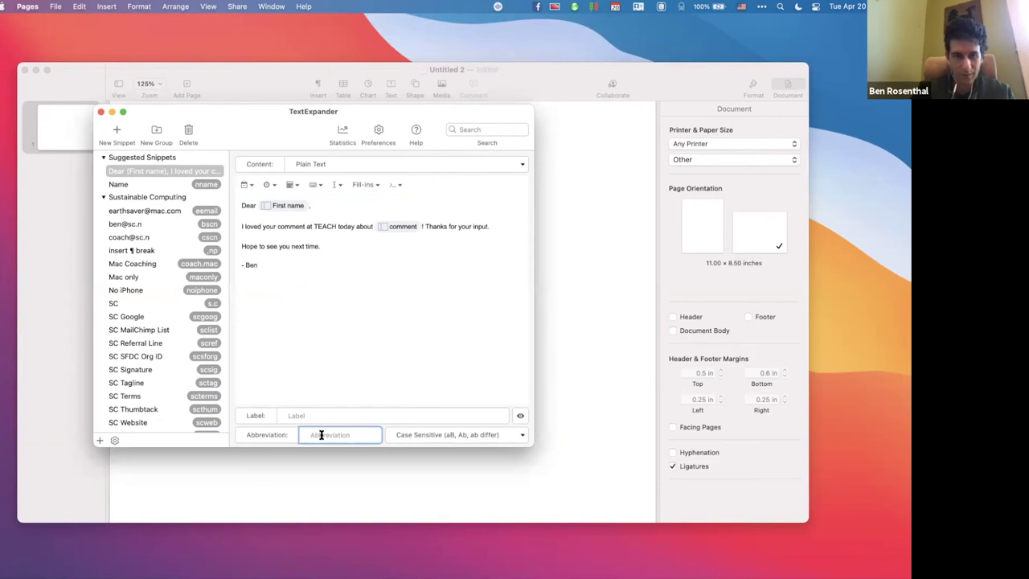
Set the snippet's abbreviation to t.r after checking the conflict with 'tr'.
type("trp")
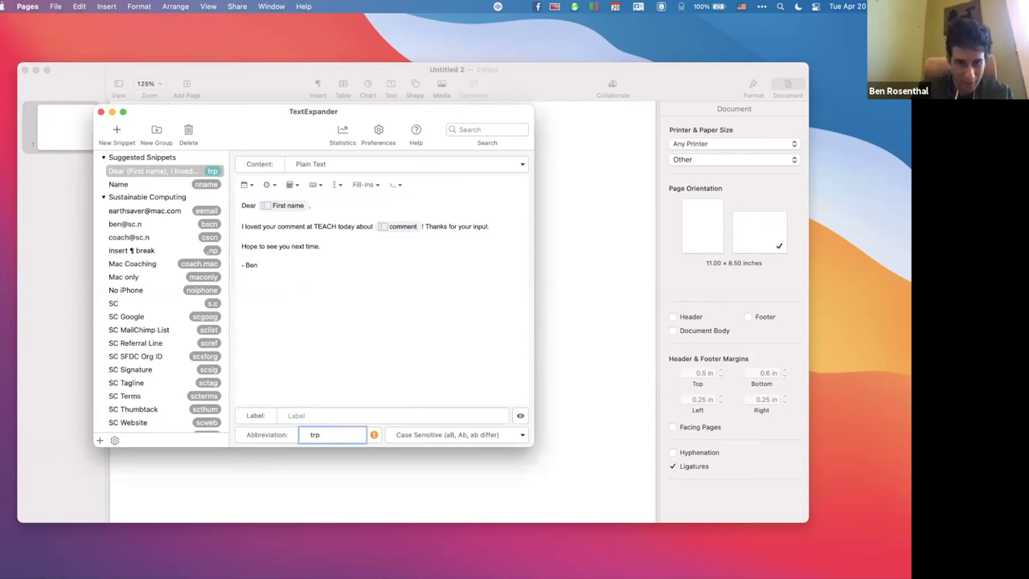
left_click(374, 439)
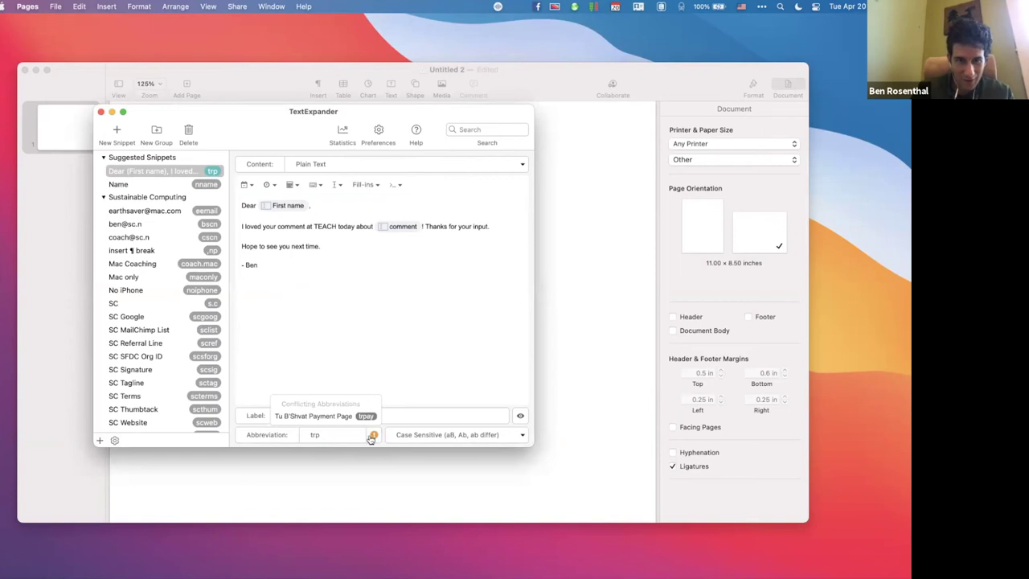
left_click(334, 433)
key("BackSpace")
type(".rp")
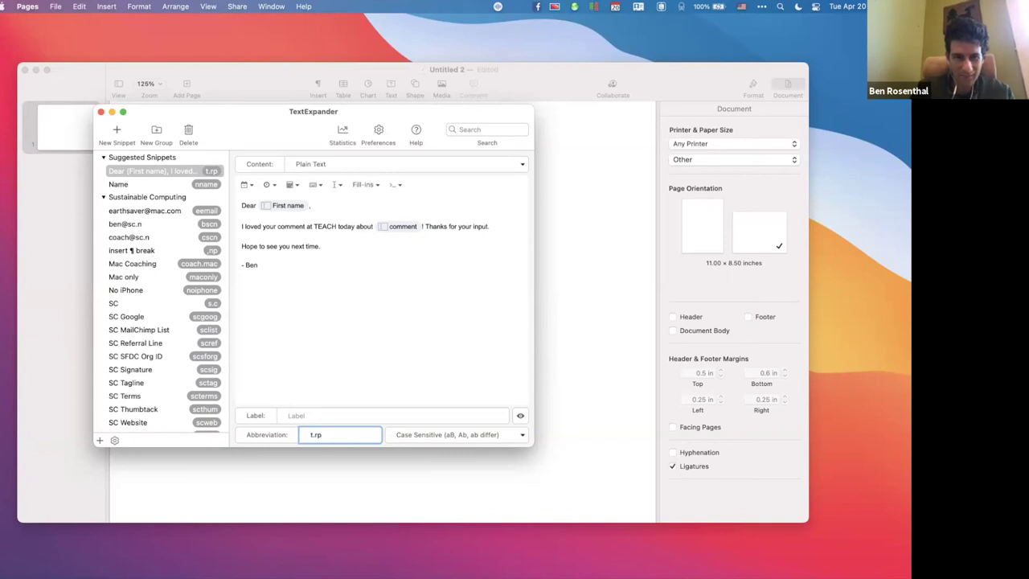
key("BackSpace")
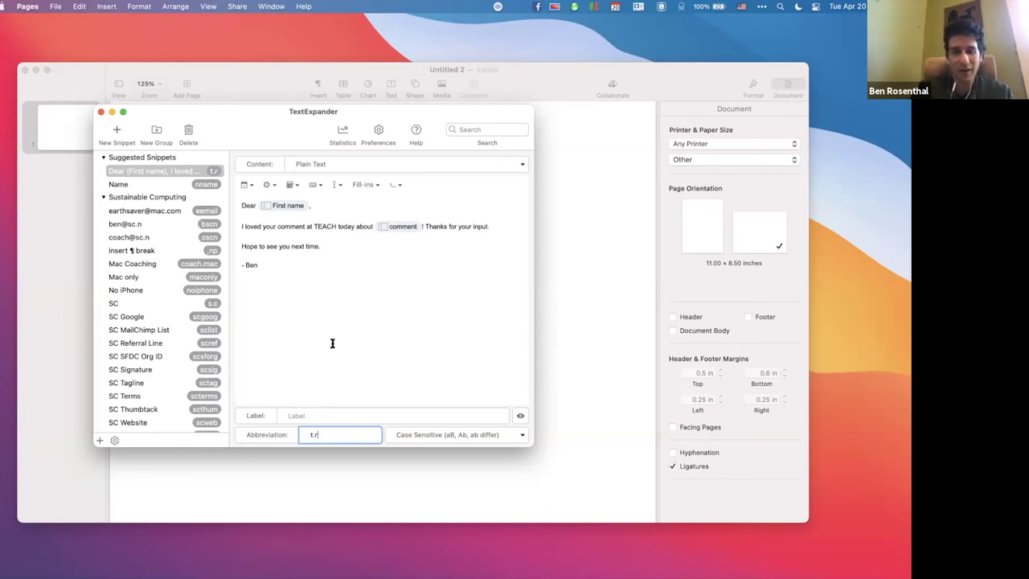
Label the snippet 'TEACH Response'.
left_click(297, 415)
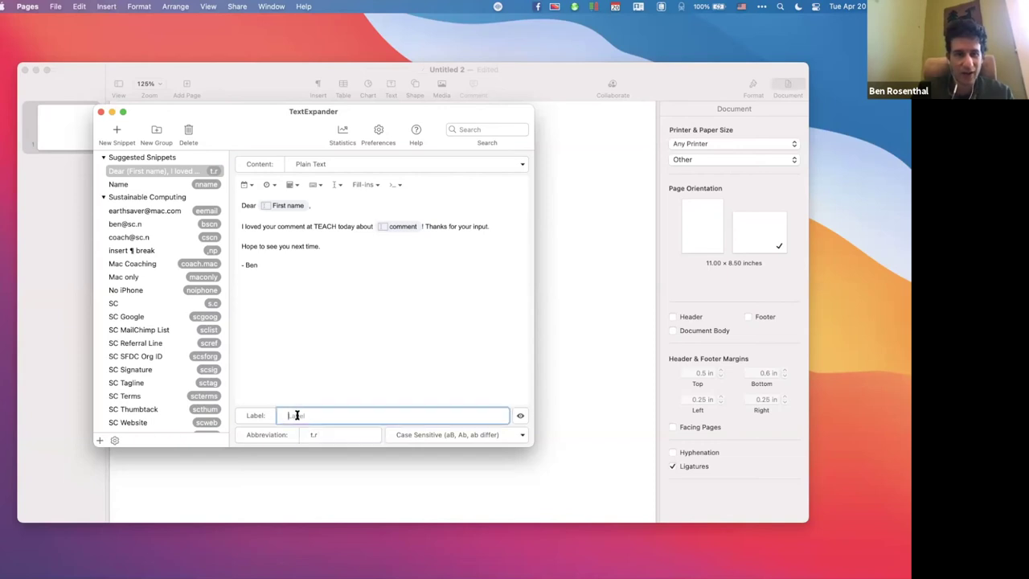
type("TEACH")
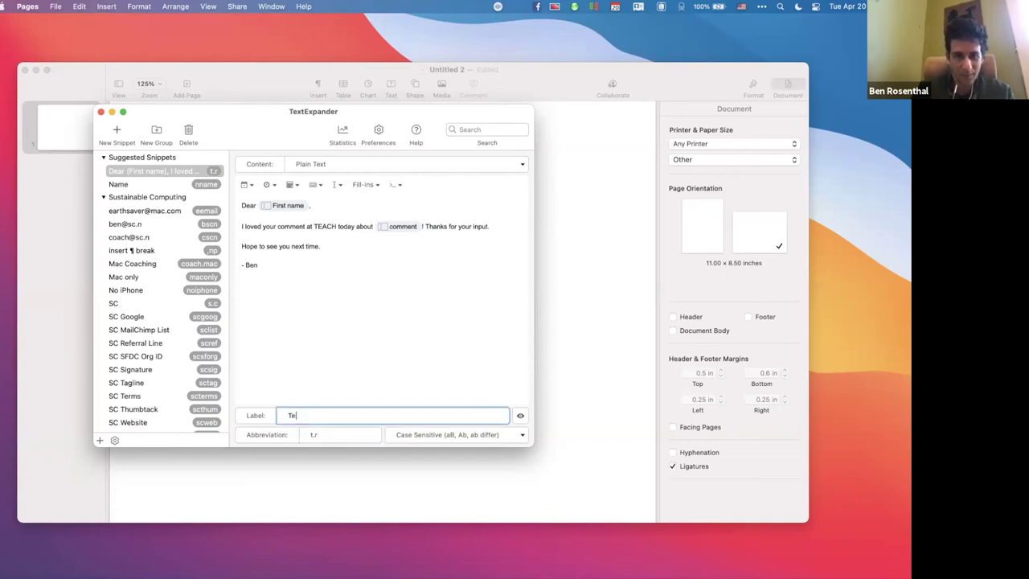
key("Return")
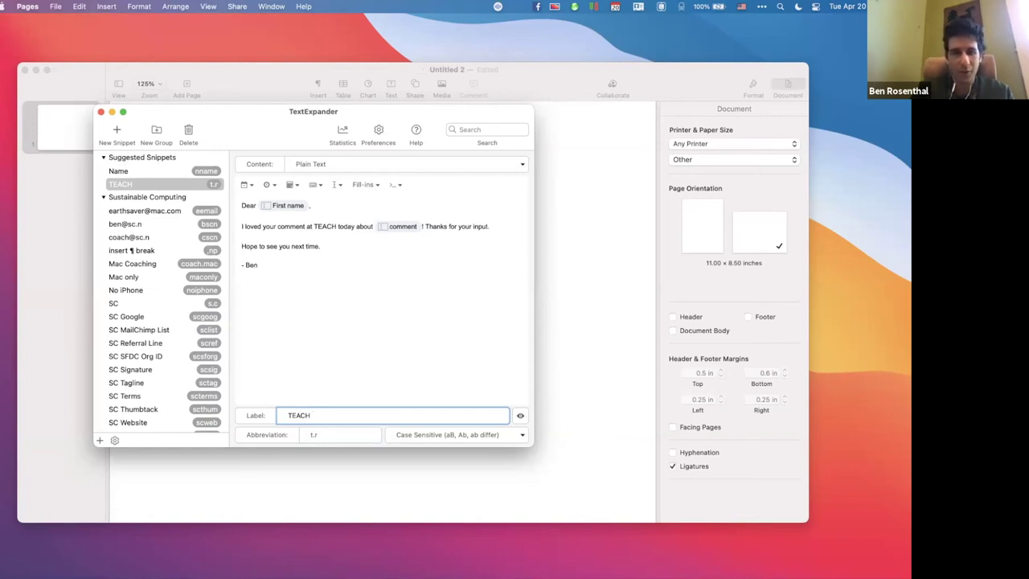
type("Response")
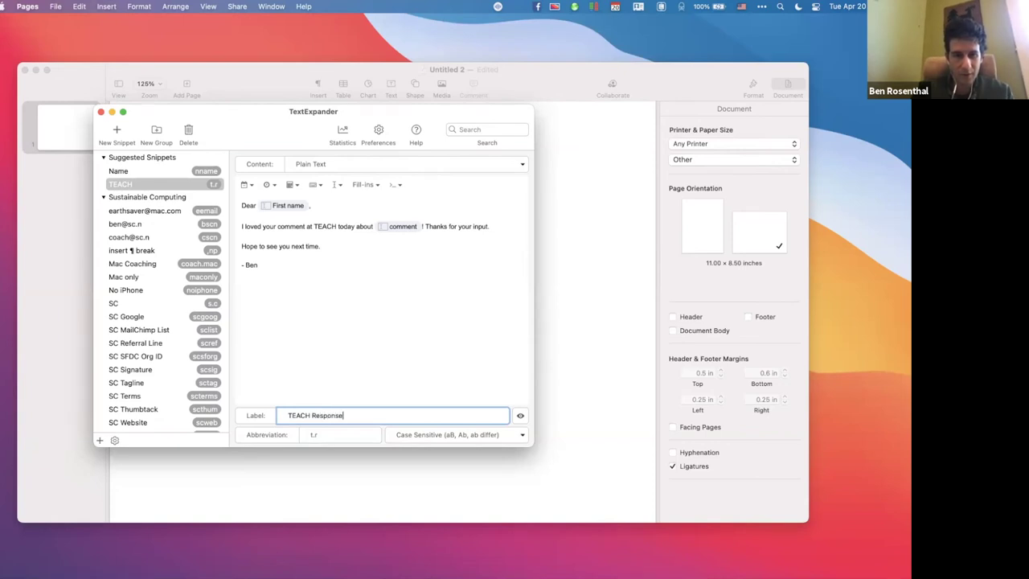
Close TextExpander and type the t.r abbreviation into the Pages text box.
left_click(101, 113)
left_click(346, 311)
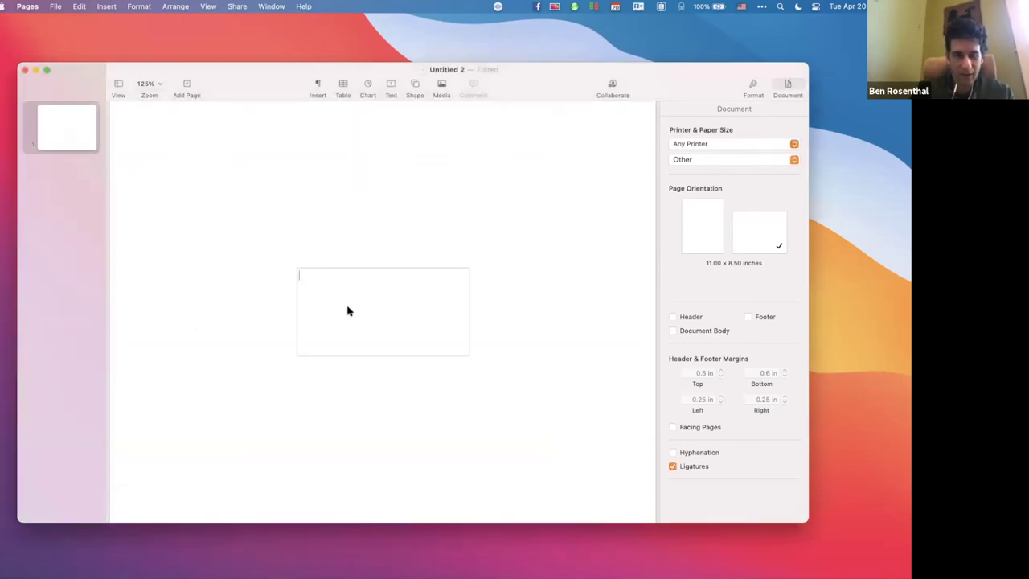
type("t.r")
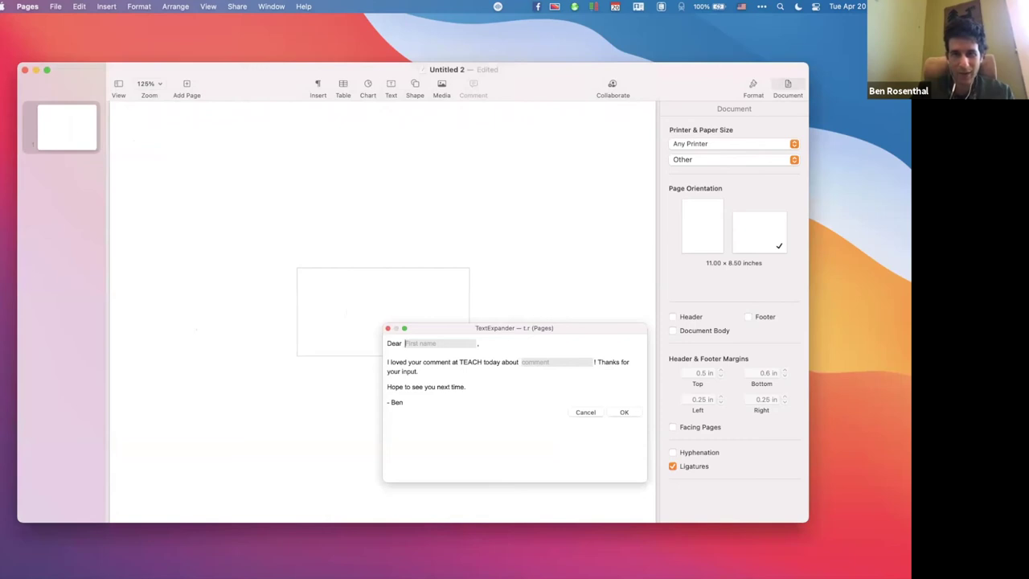
Fill in the recipient's first name and the comment 'shortcut', then insert the letter.
type("David")
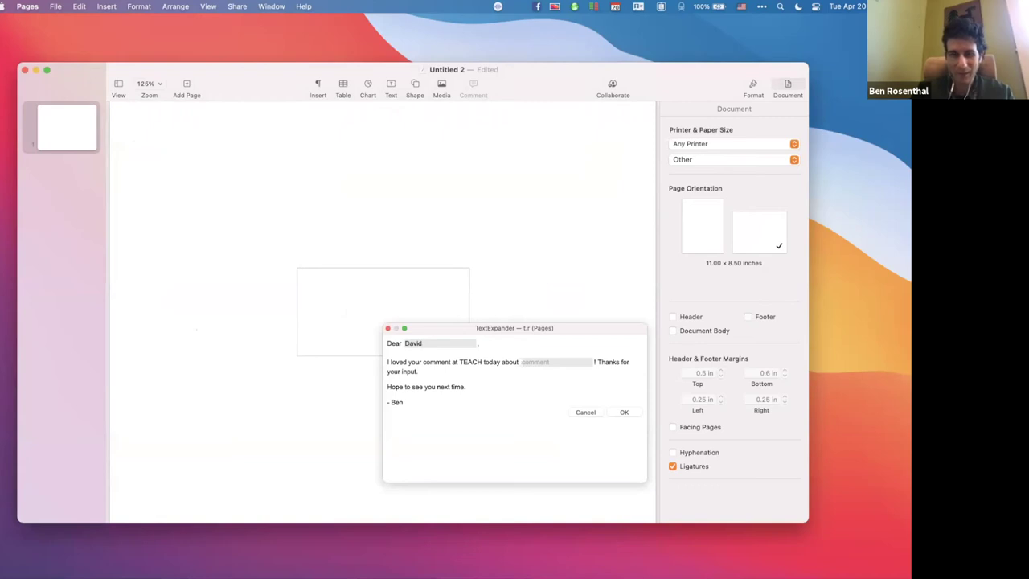
type("shortcuts")
key("Return")
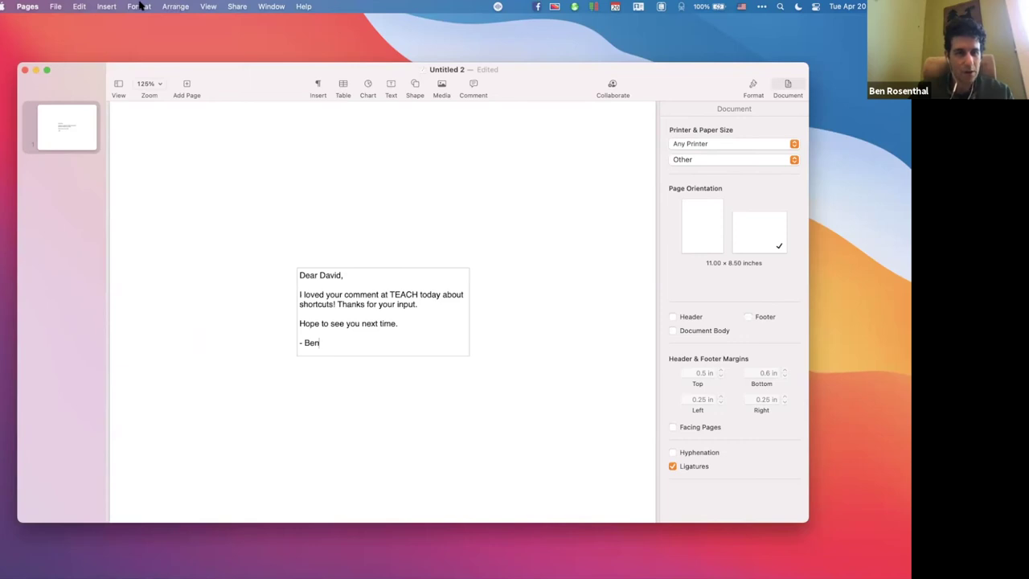
Switch from Pages to Messages using the Cmd+Tab app switcher.
key("super+Tab")
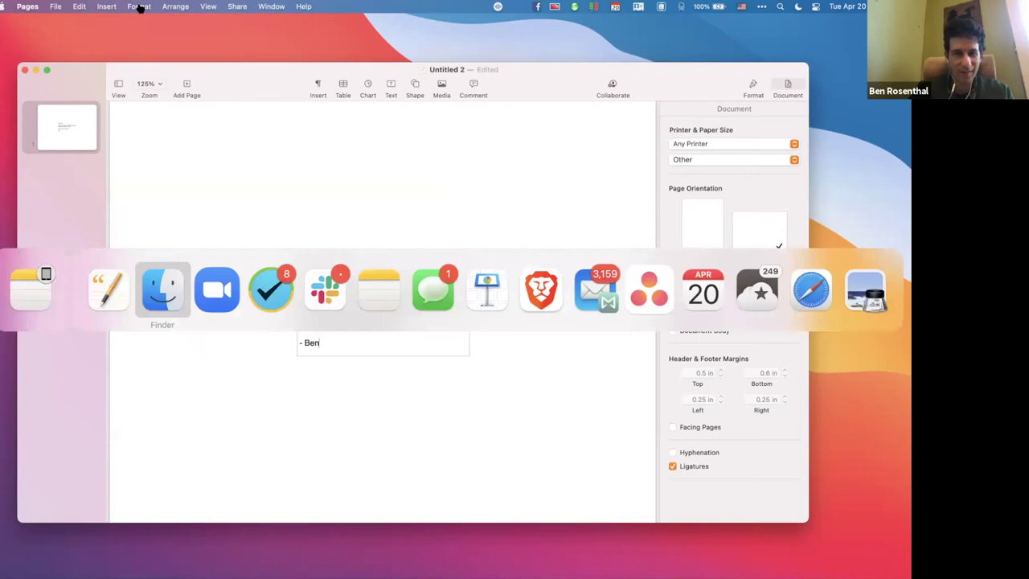
key("super+Tab")
key("super+Tab")
key("super+Tab")
key("super+Tab")
key("super+Tab")
Address a new Messages draft to a suggested contact, then open the latest existing conversation instead.
key("super+n")
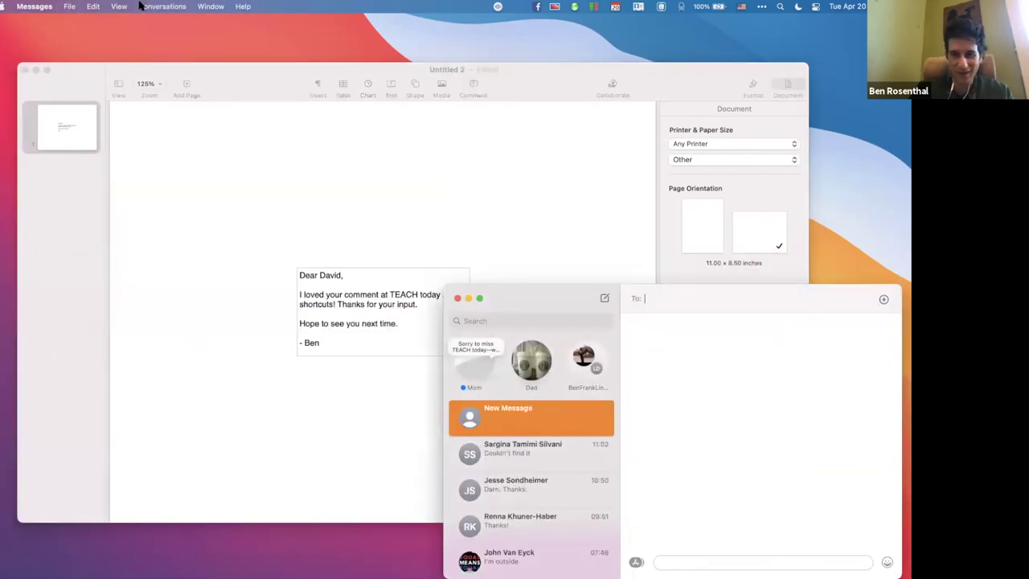
left_click_drag(561, 292, 359, 232)
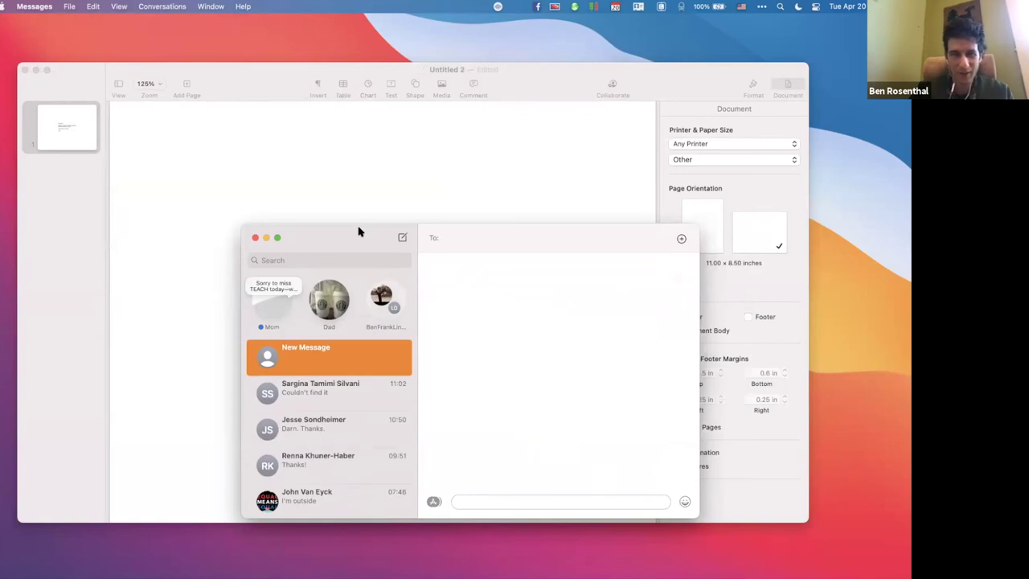
type("david")
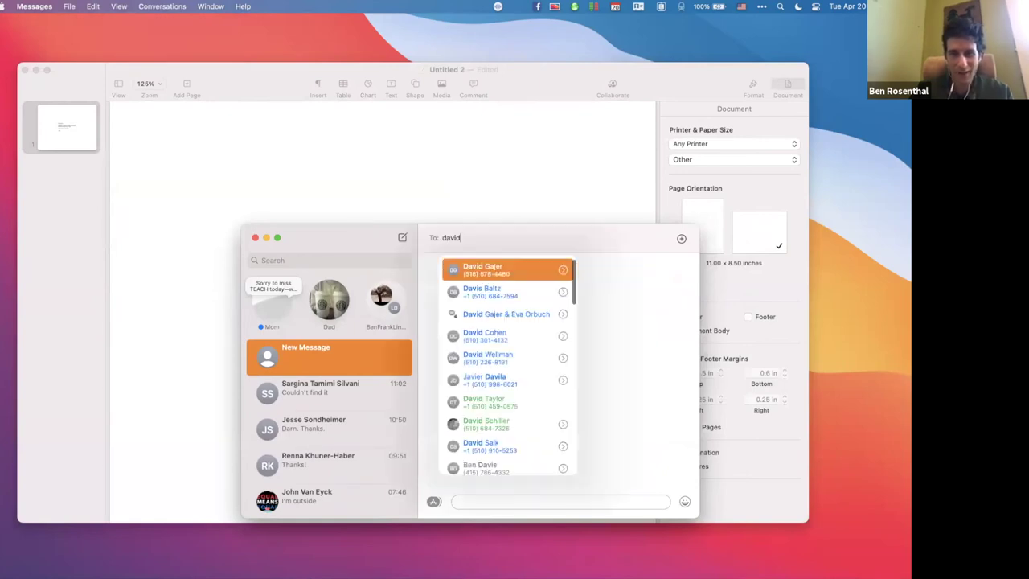
key("Down")
key("Down")
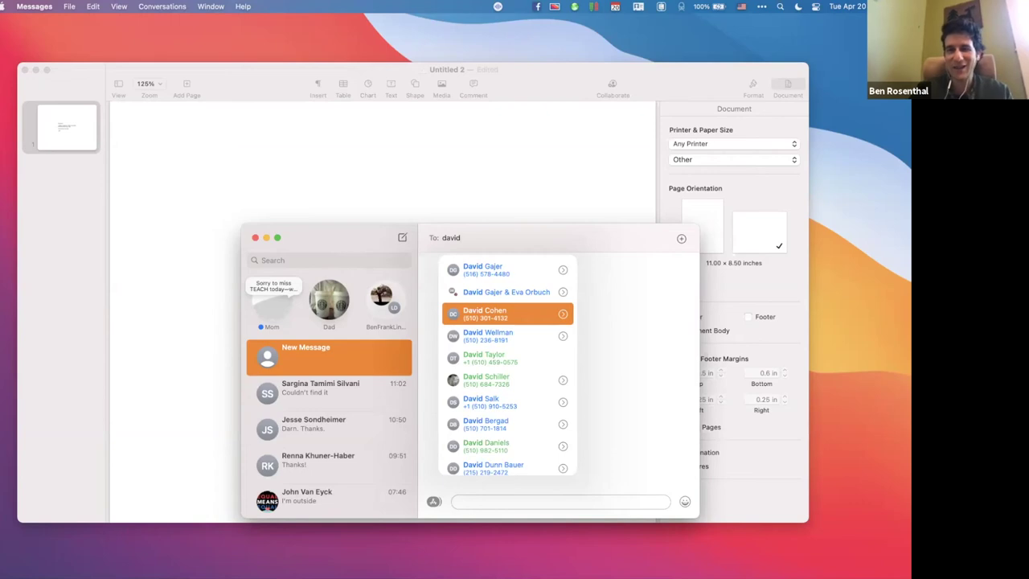
key("Return")
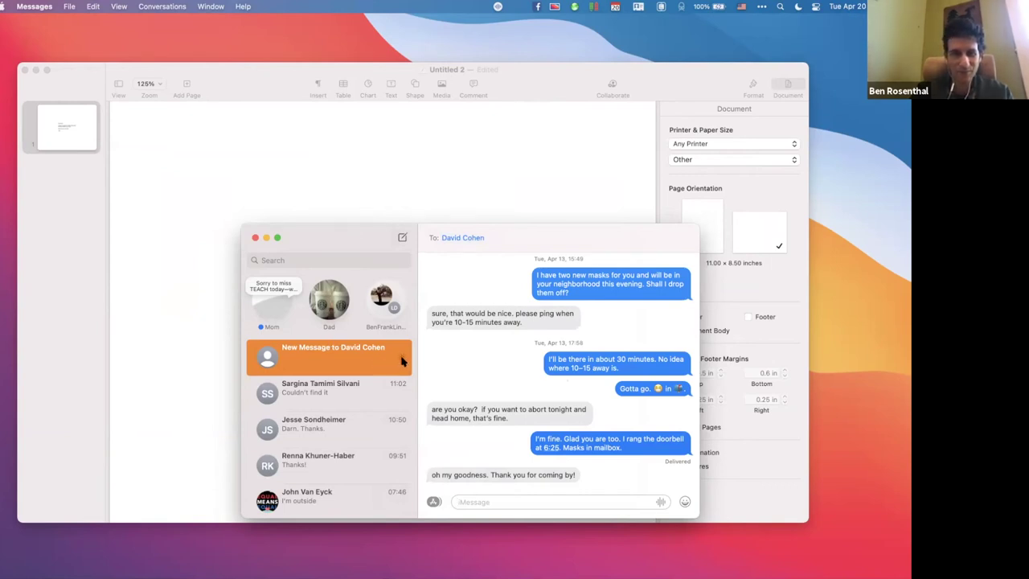
left_click(404, 362)
mouse_move(904, 125)
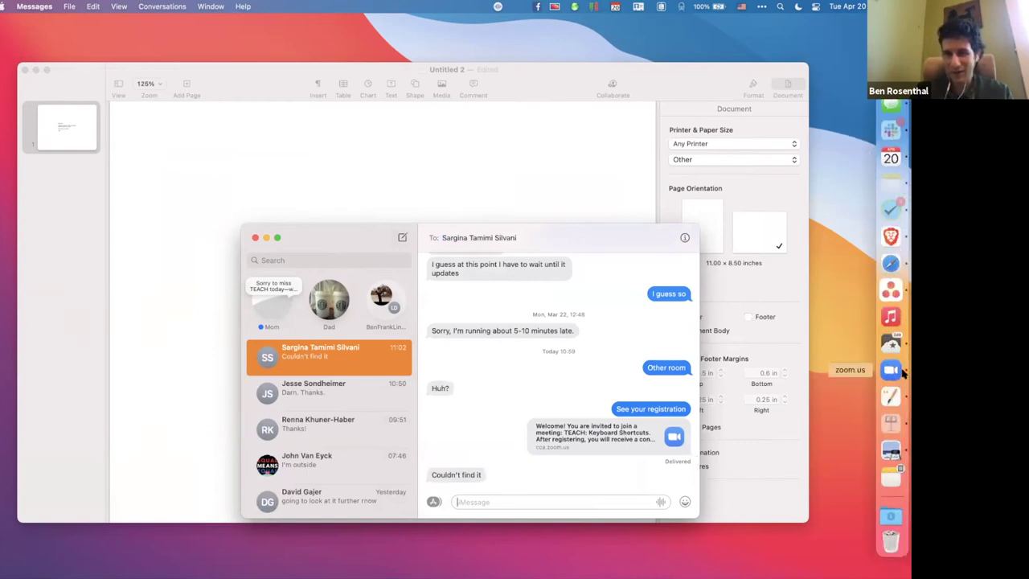
Load google.com in a new Brave tab, then hide Brave to reveal Messages.
left_click(892, 237)
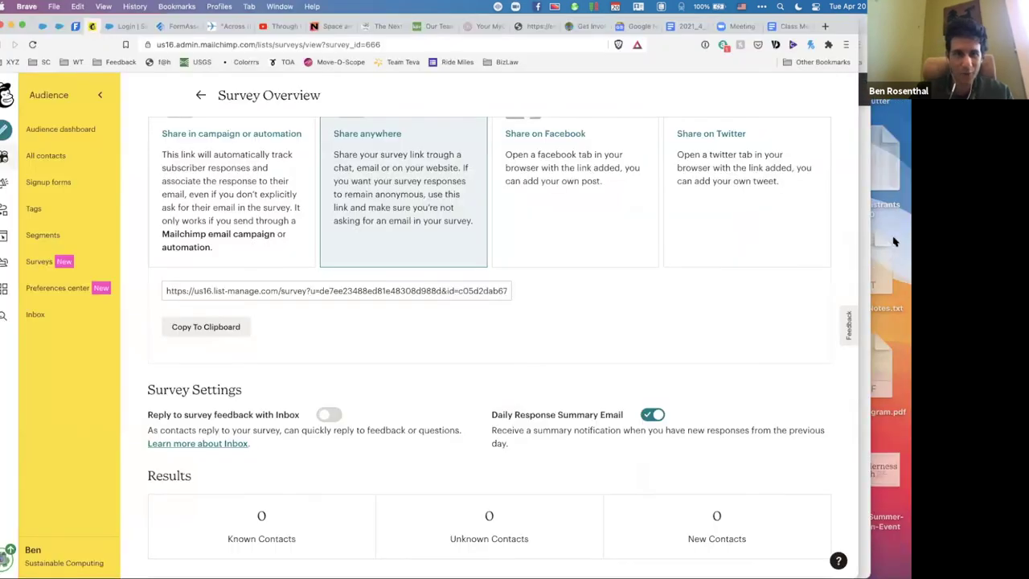
key("super+t")
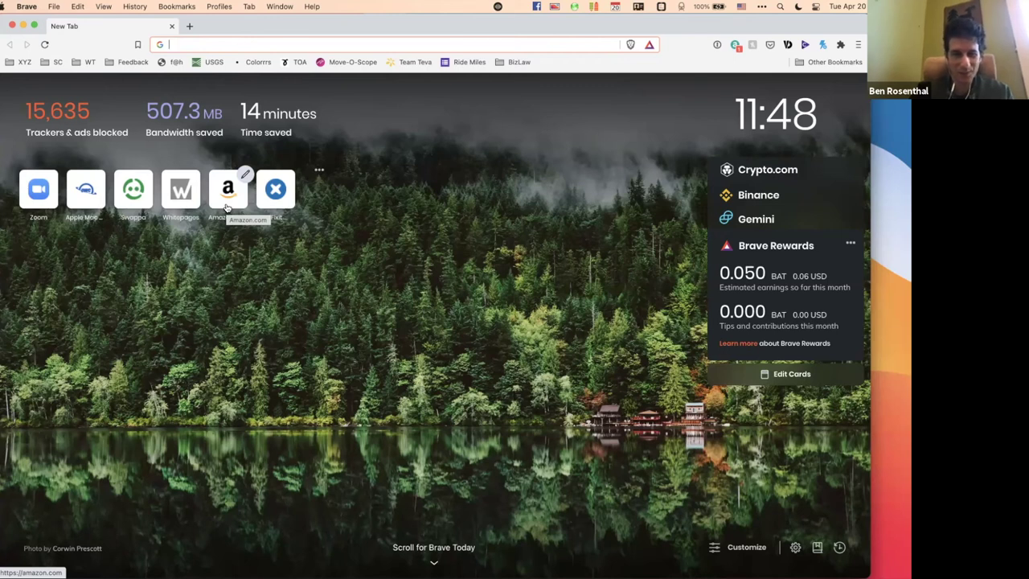
type("go")
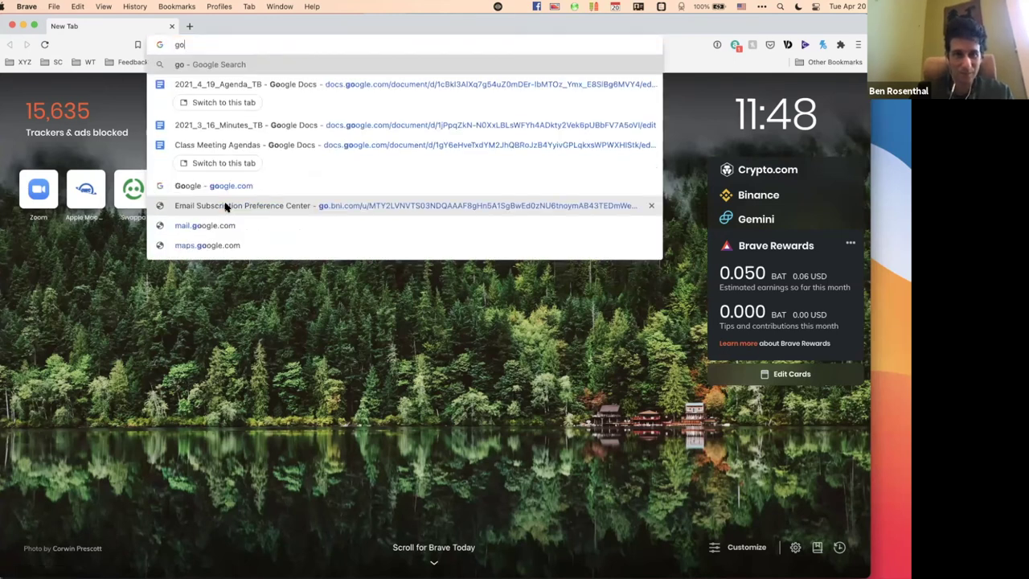
type("o")
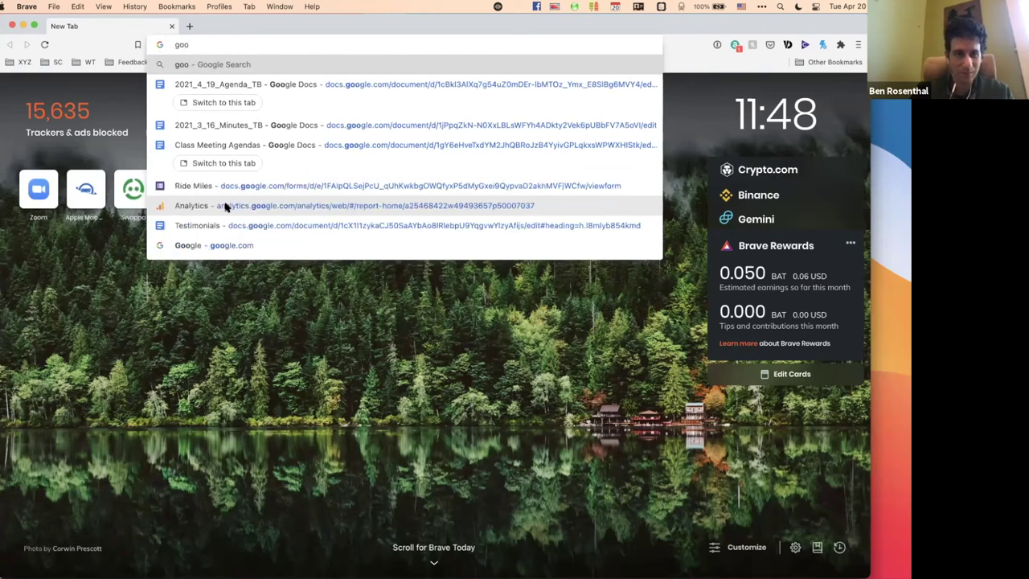
type("gle.com")
key("Return")
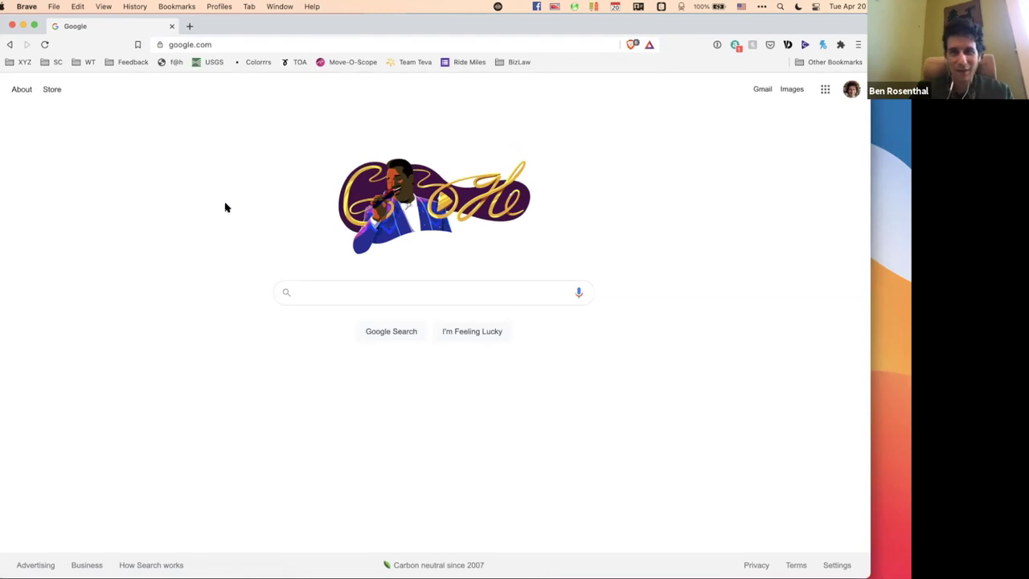
key("super+h")
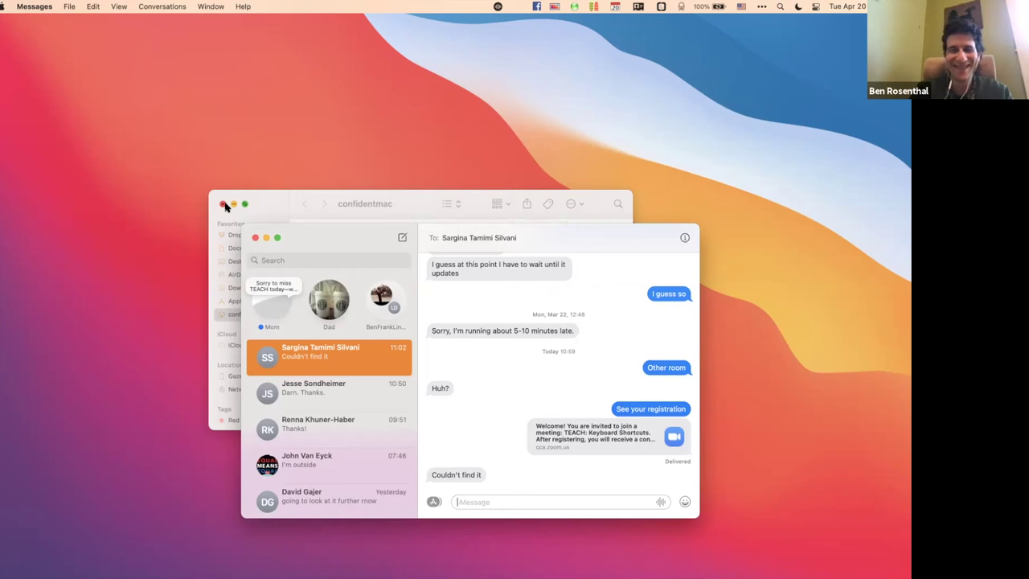
mouse_move(906, 222)
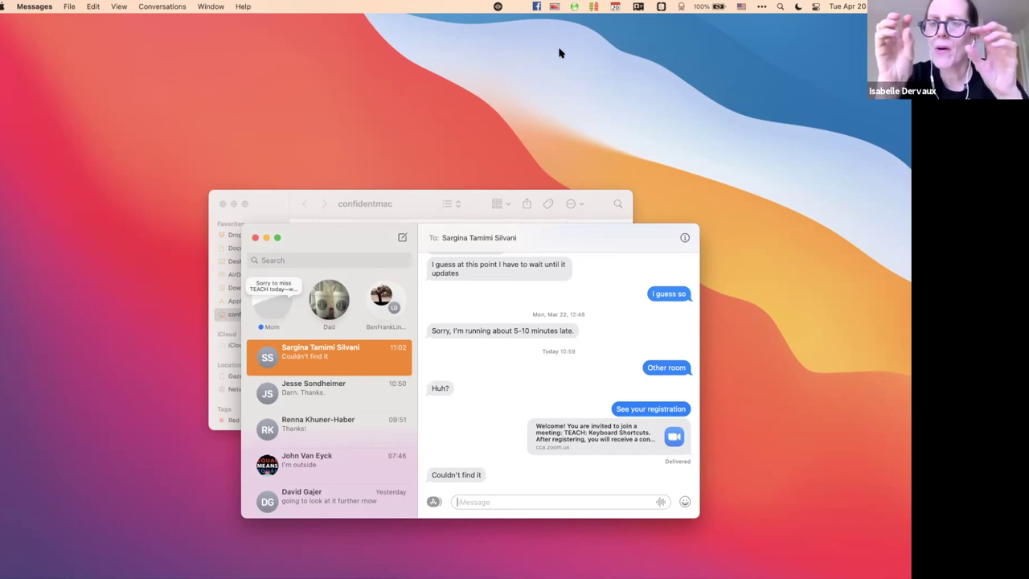
Launch TextExpander from Spotlight search.
key("super+space")
type("TextEx")
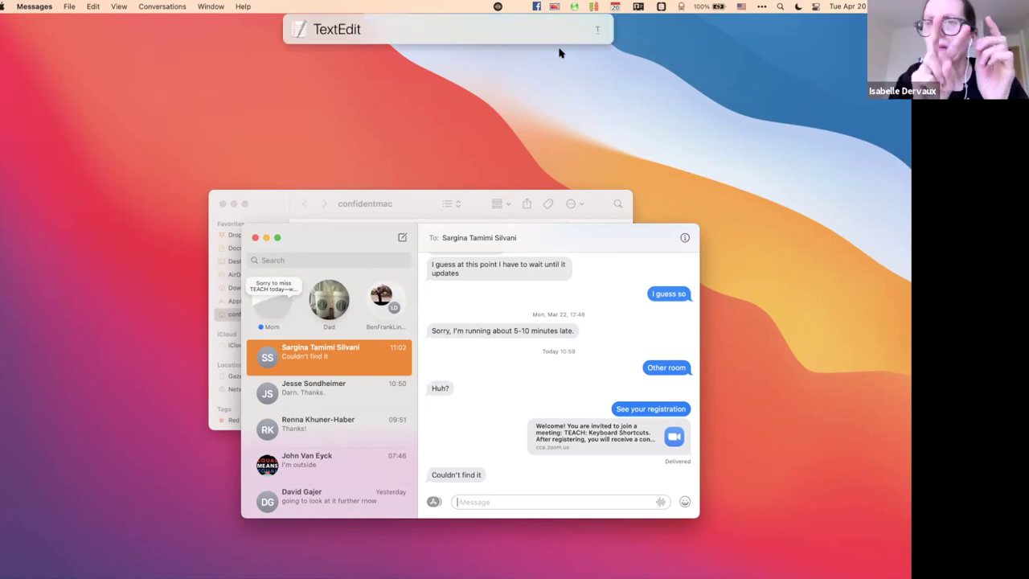
key("Return")
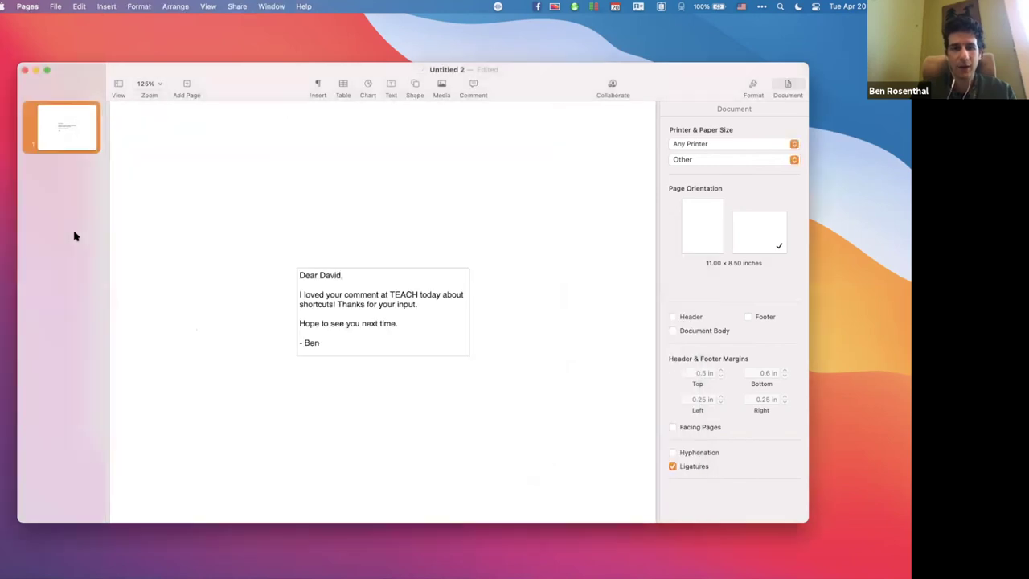
Replace all the letter text in Pages with the expanded home-address snippet.
key("super+a")
key("BackSpace")
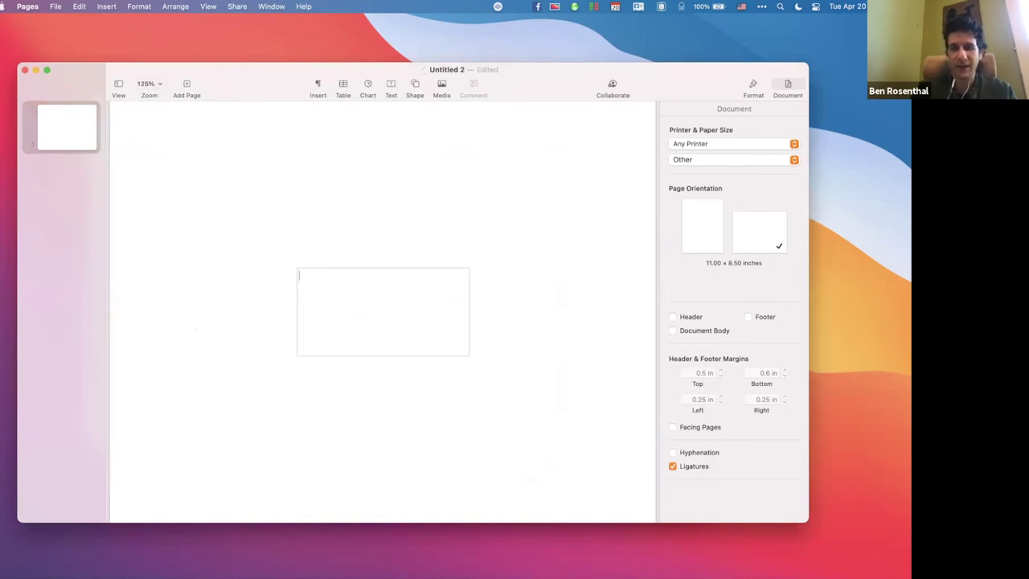
type("hhom")
key("BackSpace")
key("BackSpace")
key("BackSpace")
key("BackSpace")
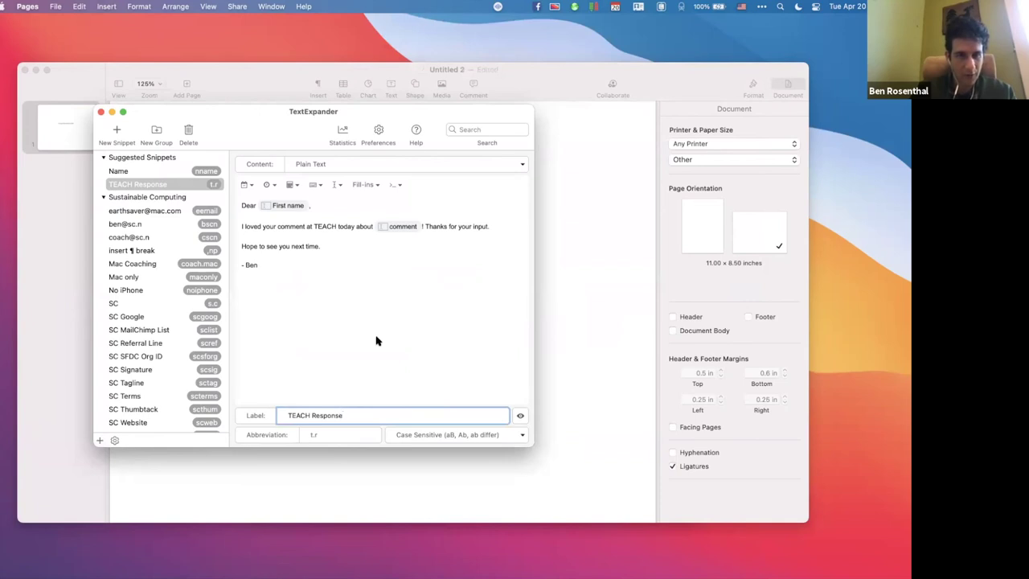
Browse the TextExpander snippet sidebar, then close the TextExpander window.
scroll(171, 378, "down", 5)
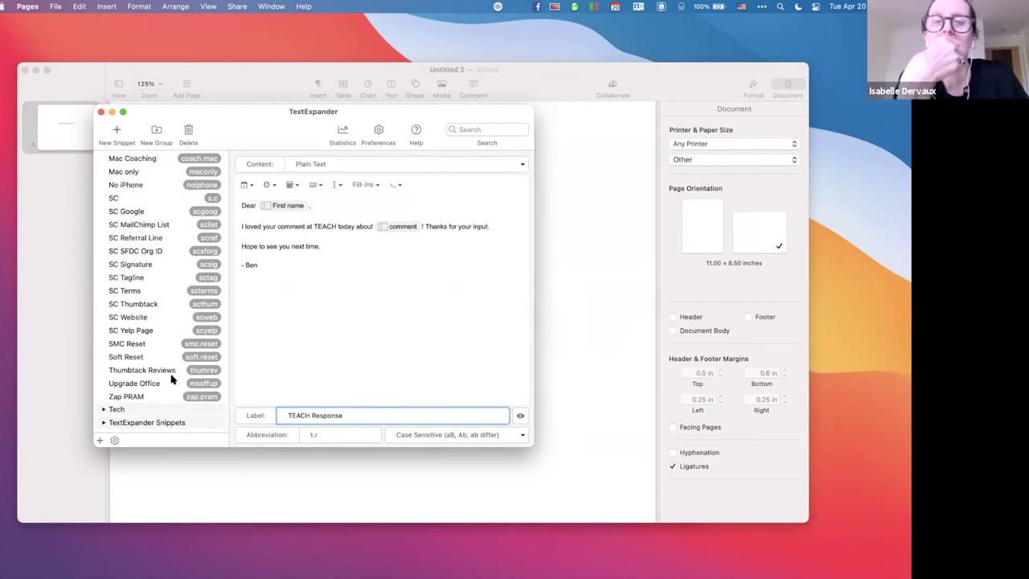
scroll(171, 378, "up", 5)
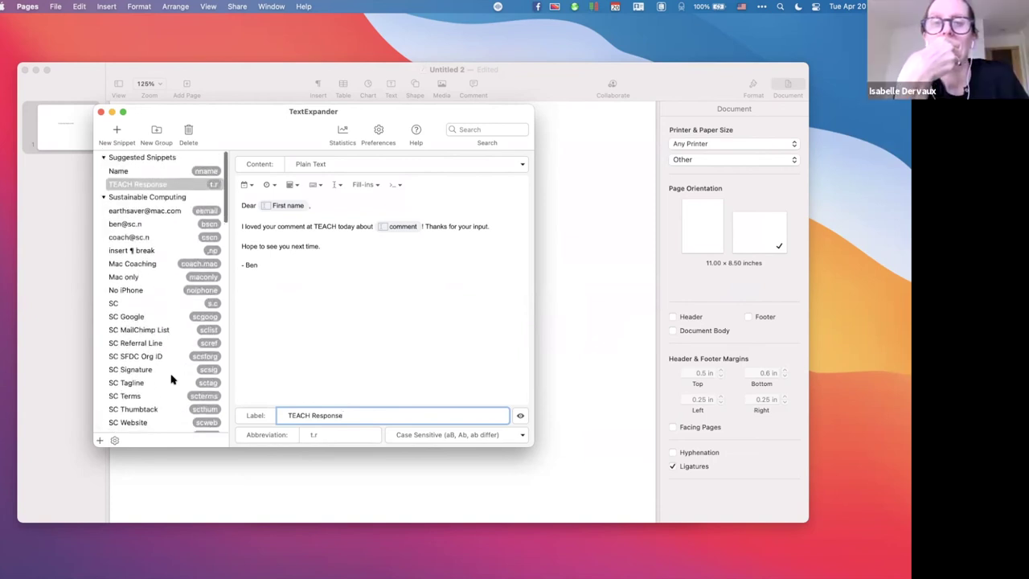
left_click(101, 113)
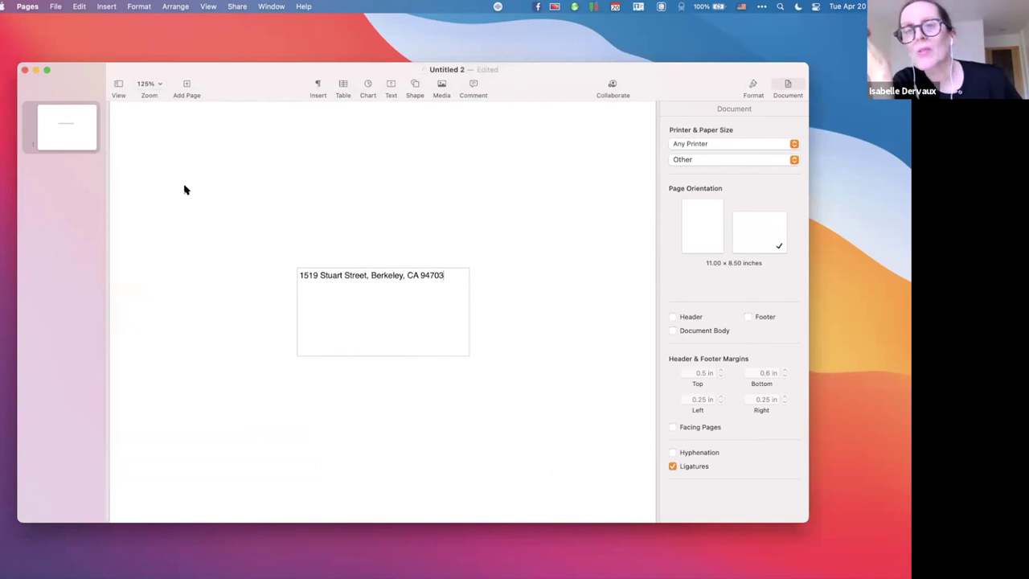
Close Untitled 2 without keeping it, then get Messages out of the way.
key("super+w")
key("super+BackSpace")
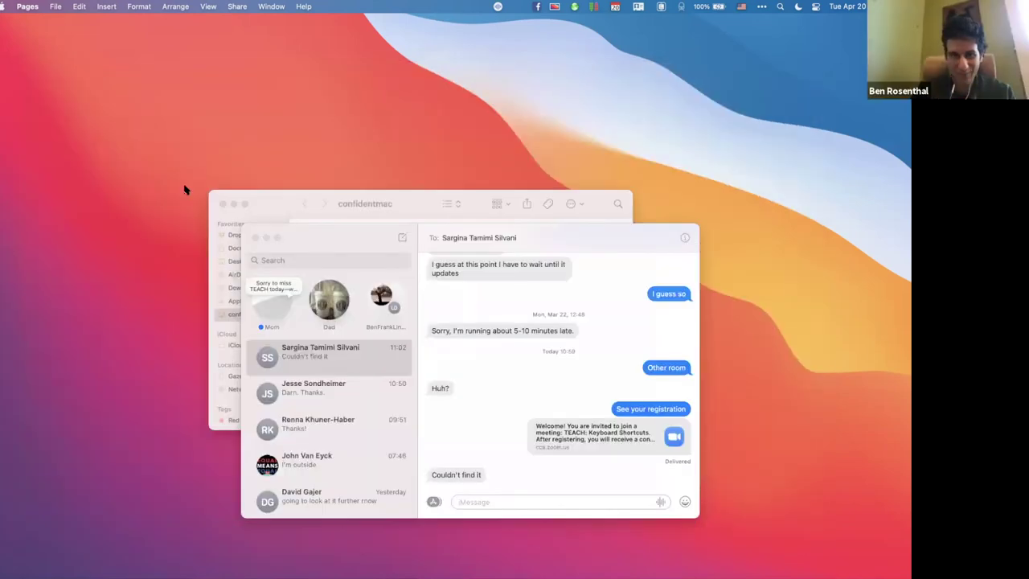
left_click(306, 236)
key("super+q")
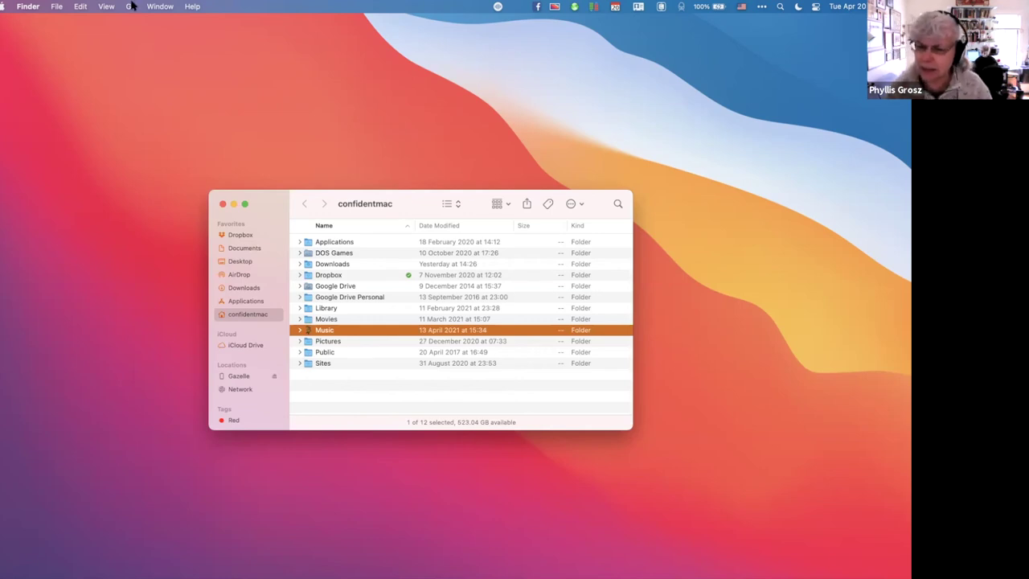
Check Finder's File menu shortcuts, then open the Keyboard preference pane via search.
left_click(55, 6)
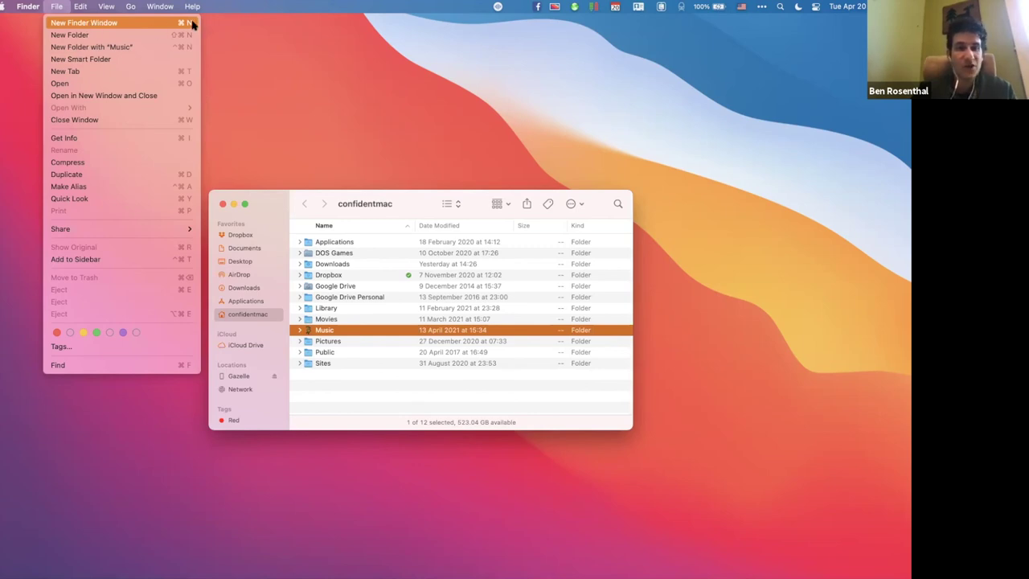
left_click(57, 5)
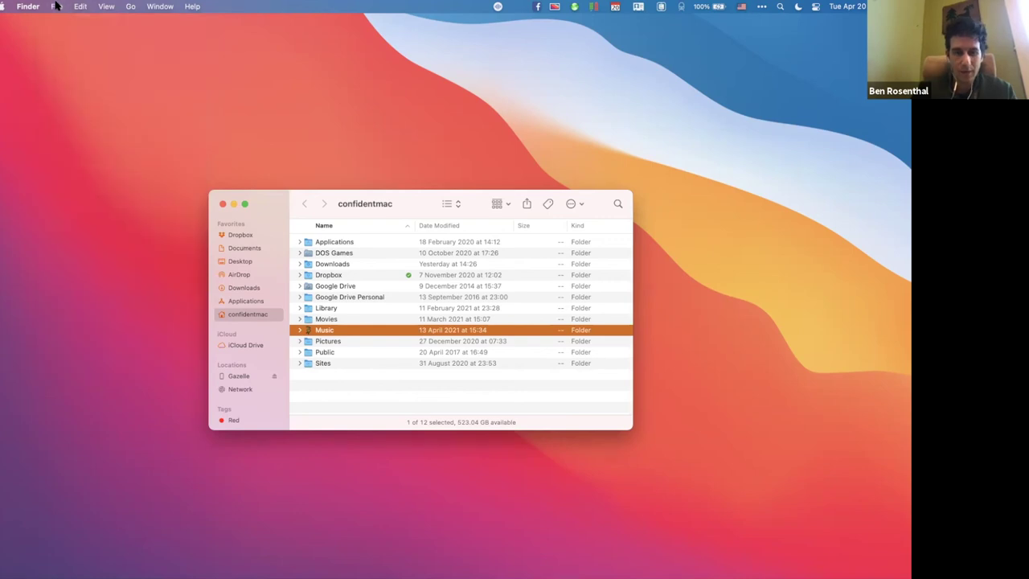
key("ctrl+alt+space")
type("keyboard")
key("Return")
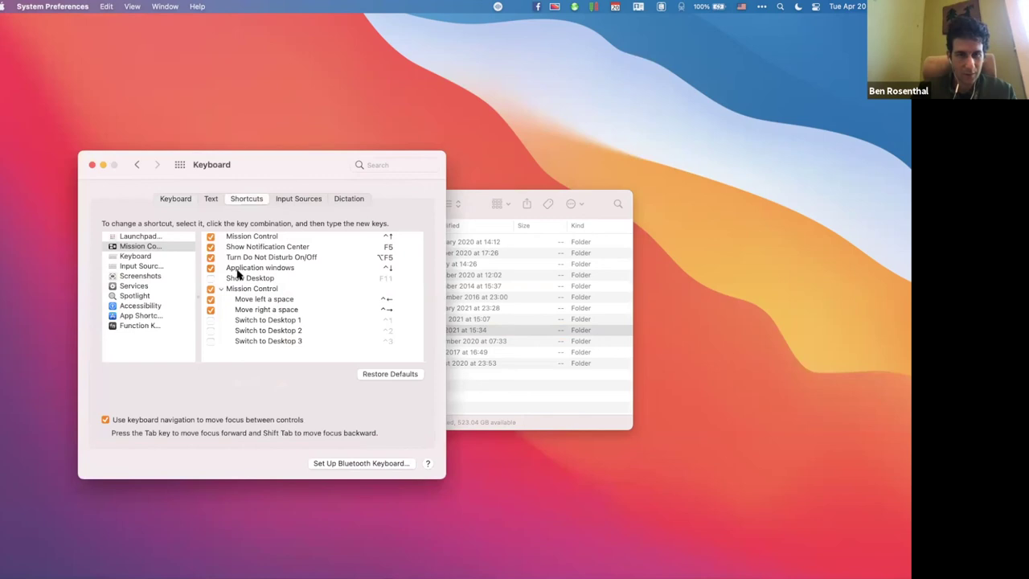
Add a Finder App Shortcut for the 'New Finder Window' menu title with a recorded key combination.
left_click(157, 316)
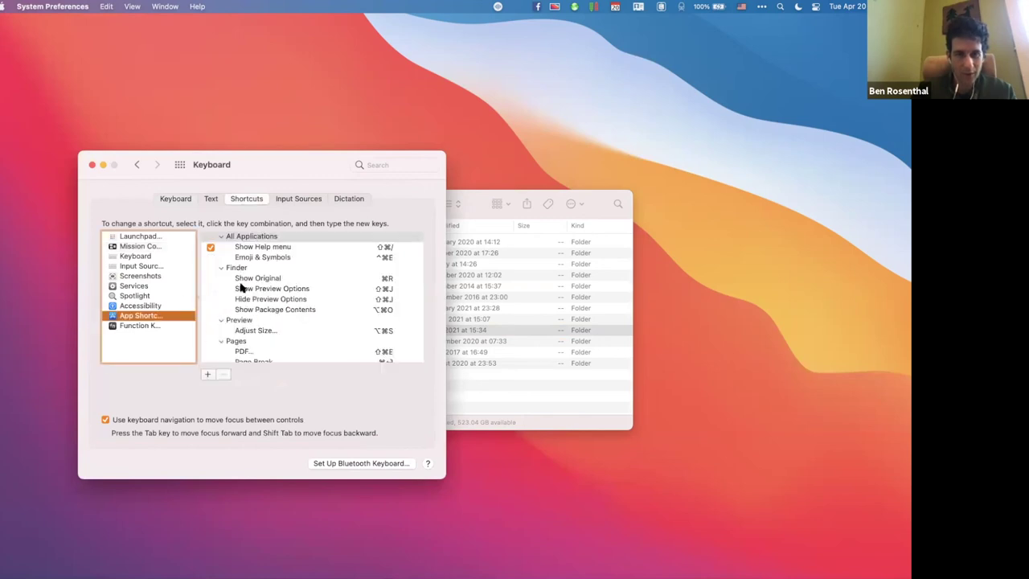
left_click(246, 271)
left_click(206, 376)
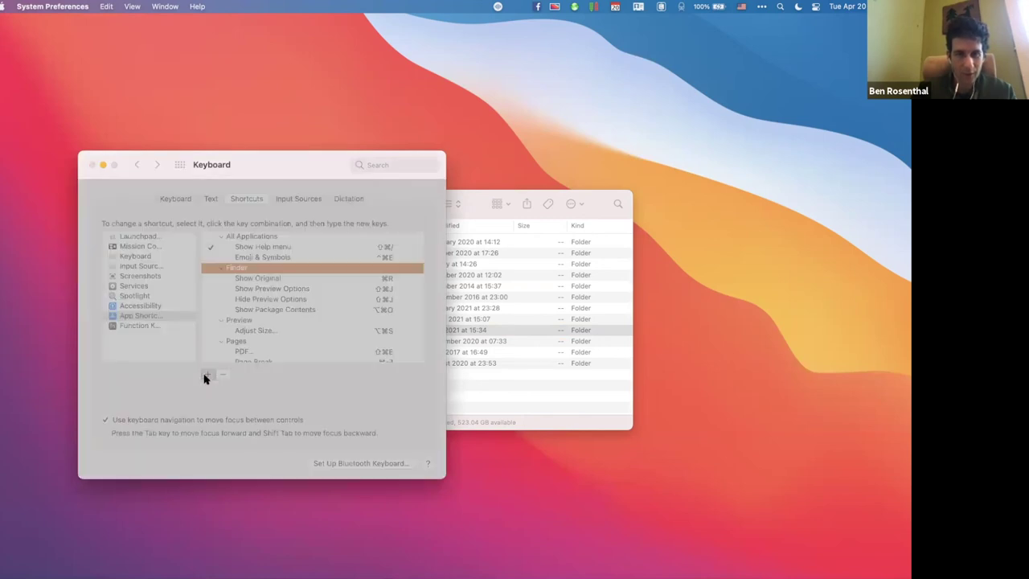
type("New Finder Window")
left_click(254, 331)
key("super+n")
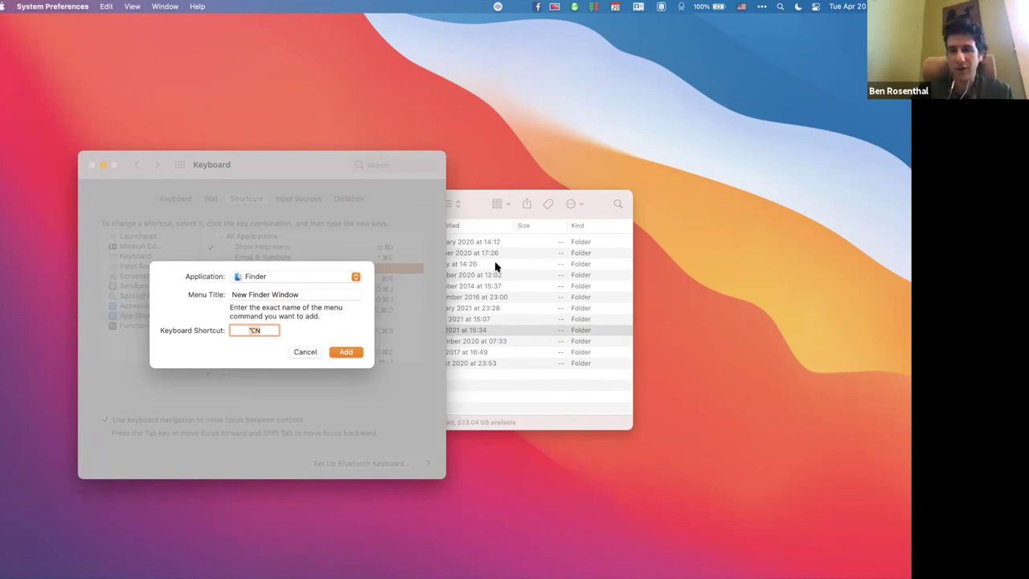
left_click(347, 355)
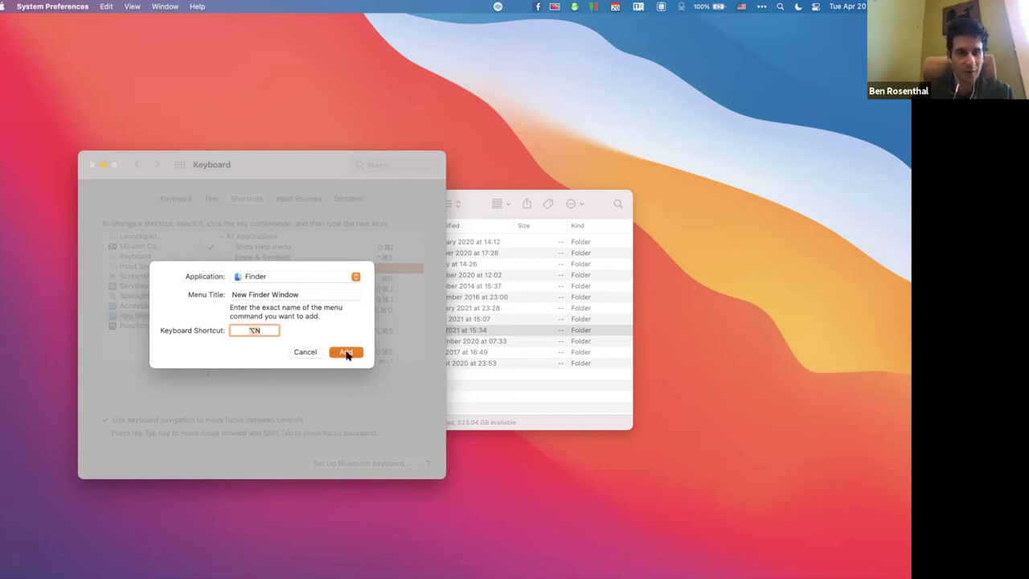
left_click(347, 354)
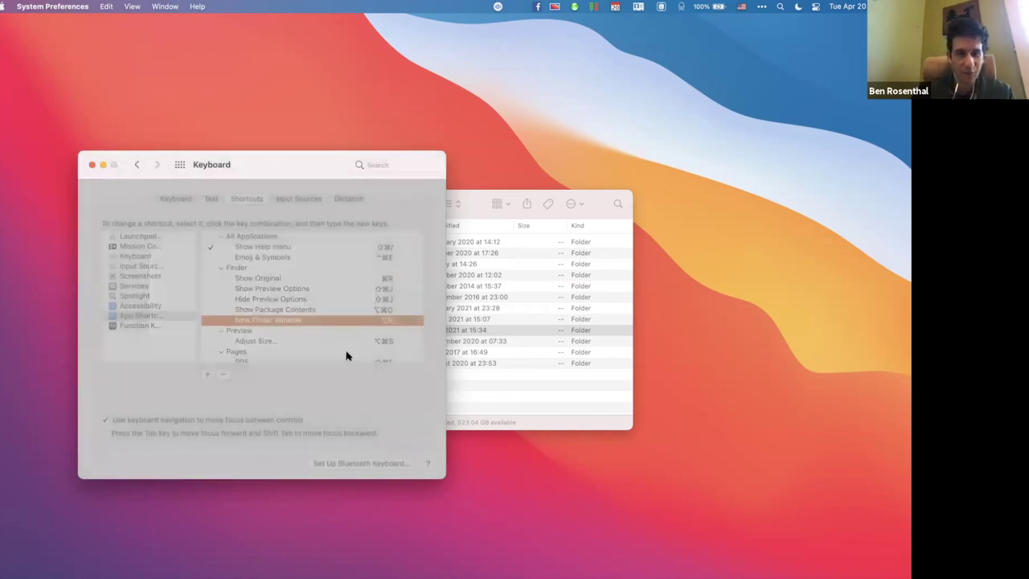
Confirm Finder's File menu shows ⌥N for New Finder Window, then remove that shortcut in Keyboard preferences.
left_click(59, 51)
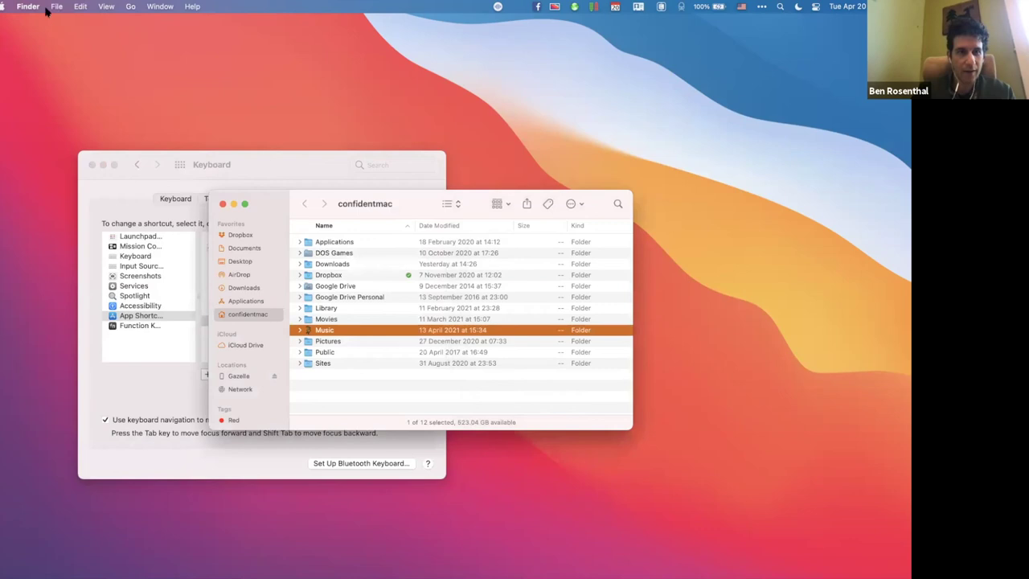
left_click(54, 6)
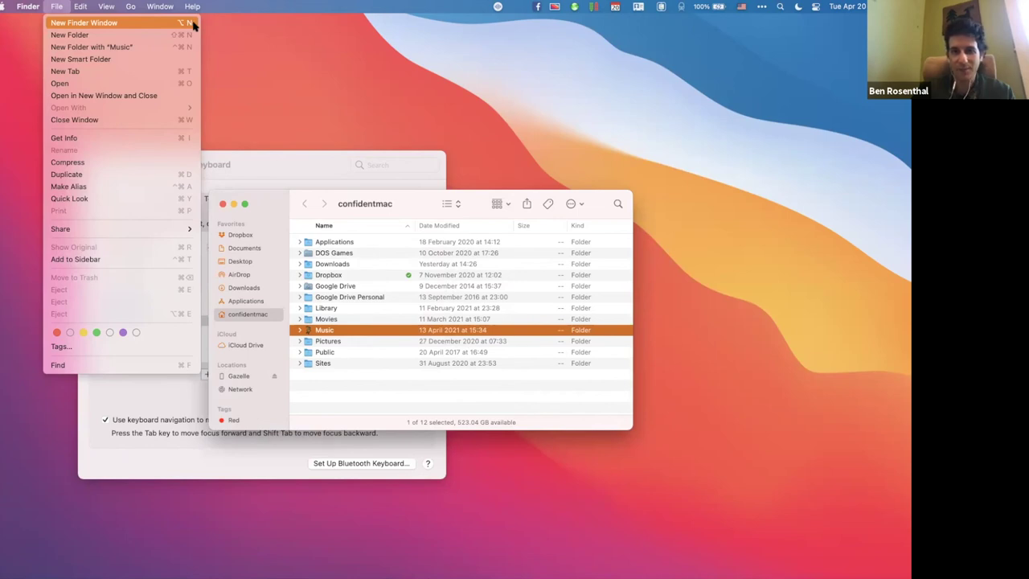
left_click(53, 6)
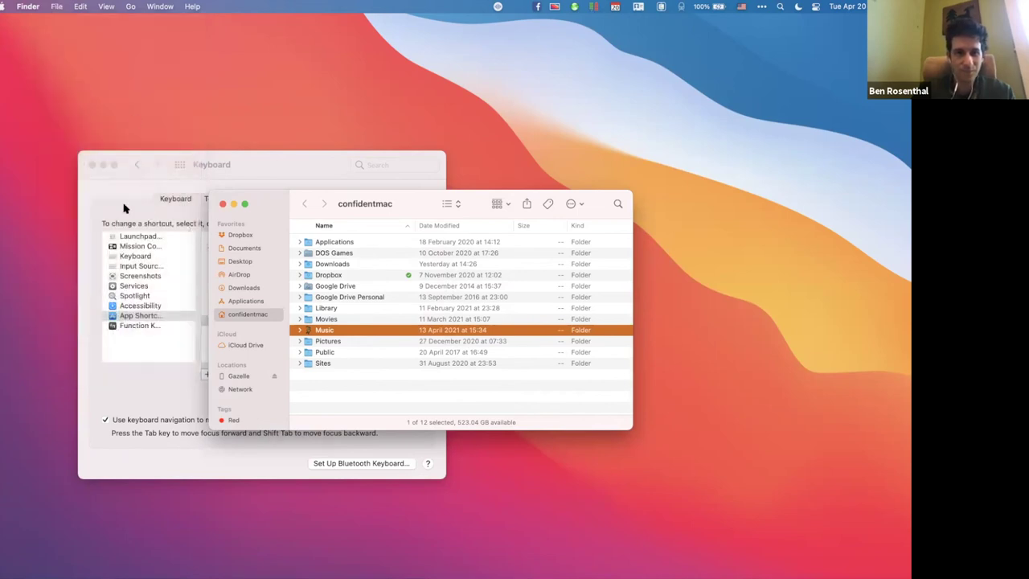
left_click(126, 208)
left_click(224, 374)
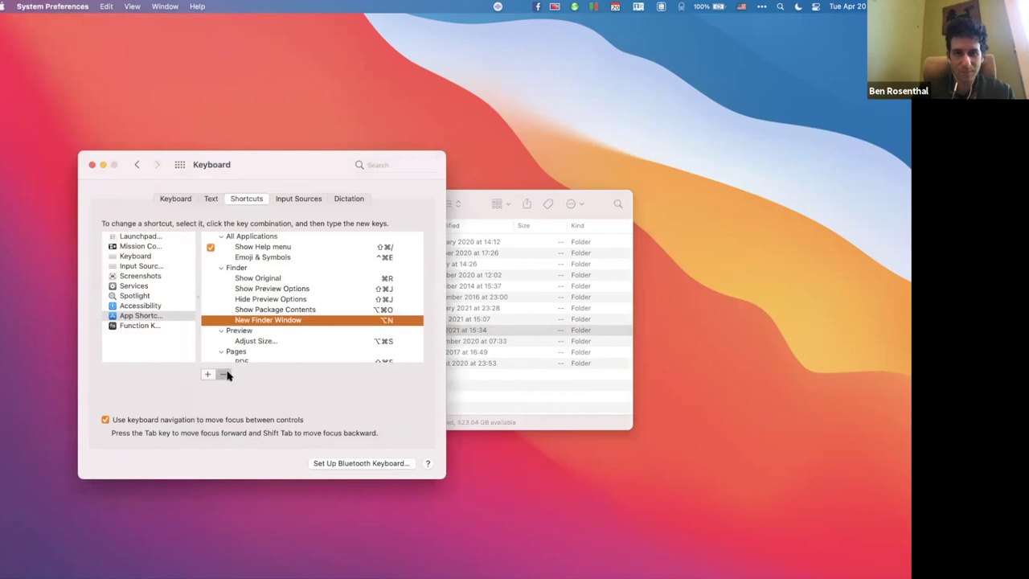